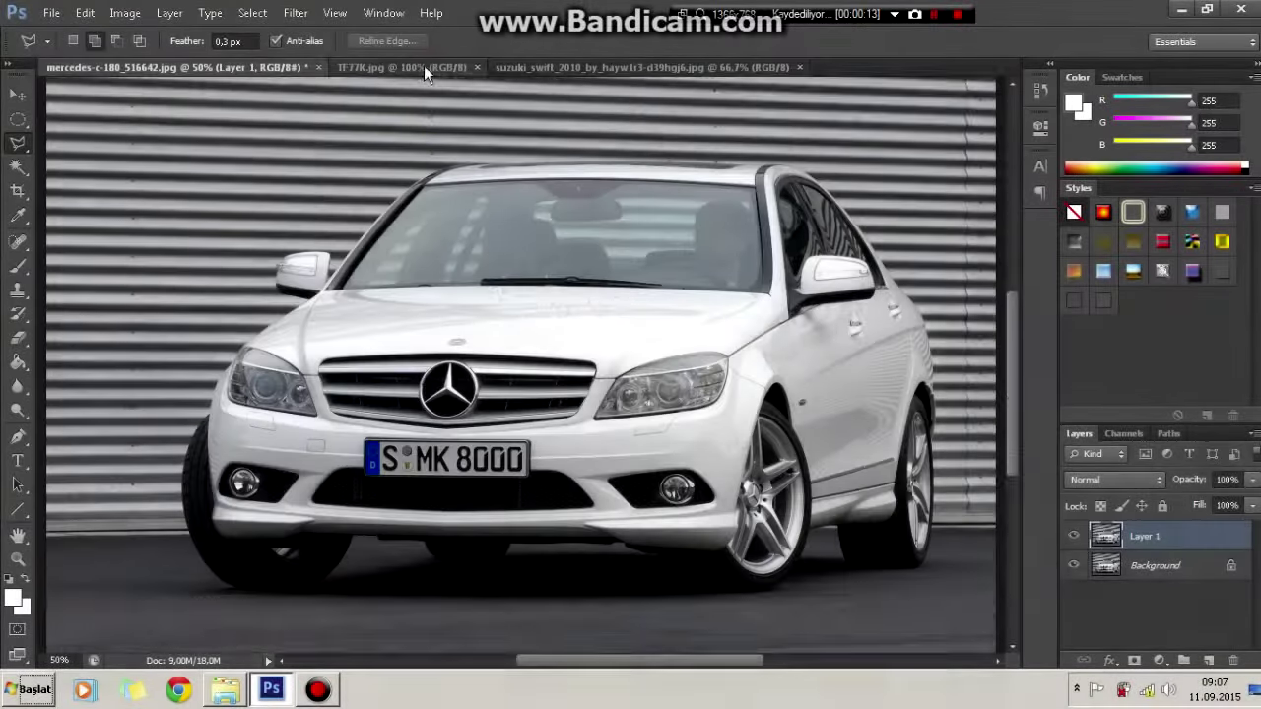
# Step: View the TF77K.jpg VW photo, then paste the copied VW front end into the Mercedes image
pyautogui.click(410, 67)
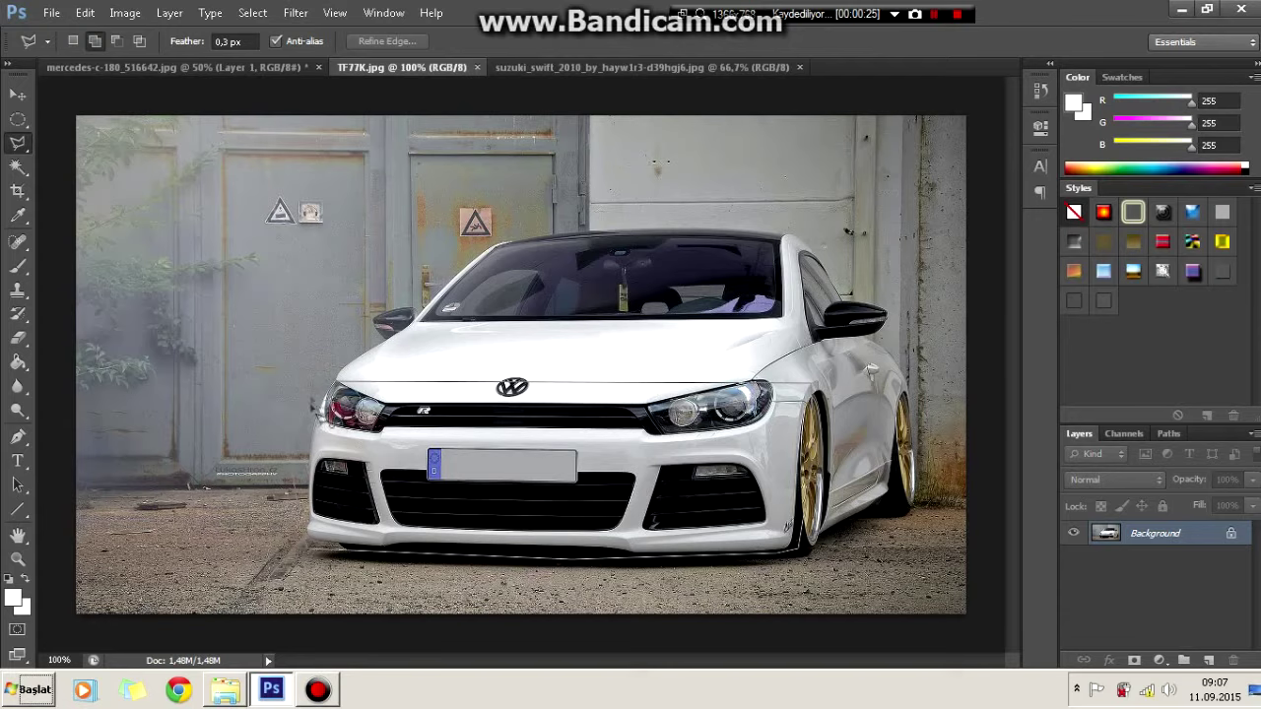
pyautogui.click(221, 69)
pyautogui.hotkey('ctrl', 'v')
# Step: Free-transform the pasted VW front, moving and enlarging it to 220% over the Mercedes nose
pyautogui.rightClick(591, 325)
pyautogui.click(656, 509)
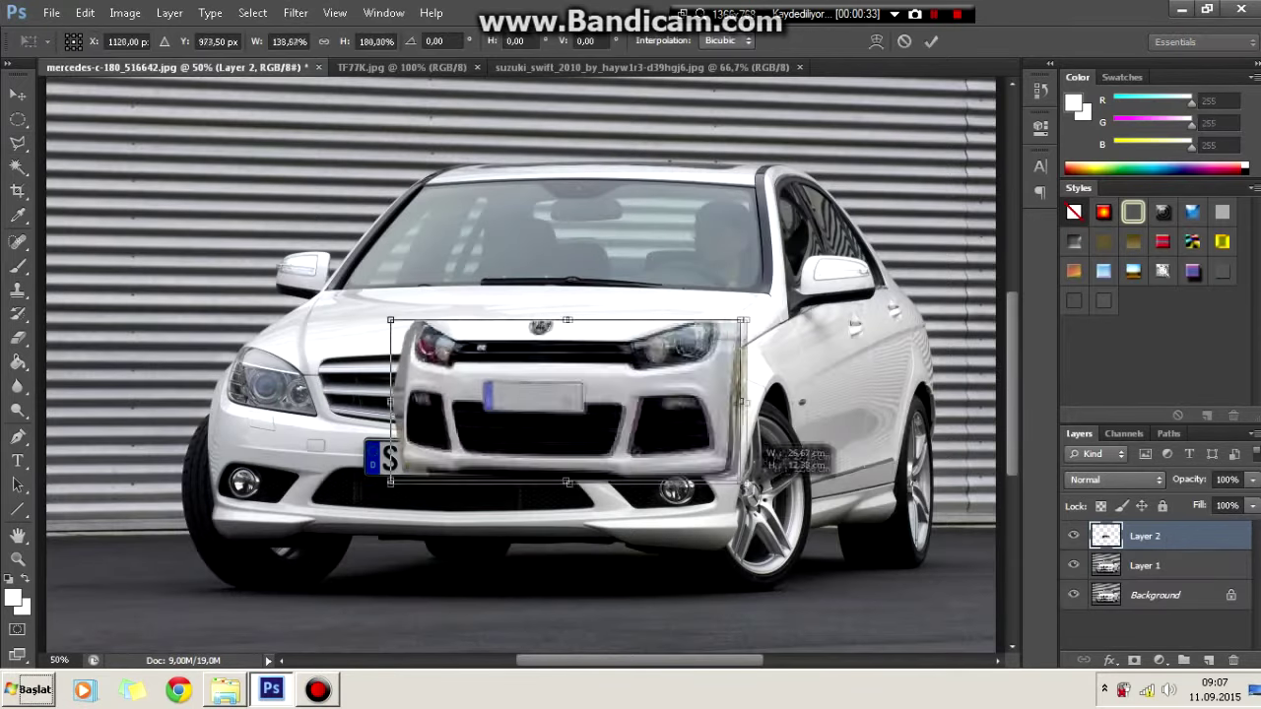
pyautogui.moveTo(746, 402); pyautogui.dragTo(844, 424)
pyautogui.moveTo(385, 521); pyautogui.dragTo(184, 577)
pyautogui.moveTo(675, 463)
pyautogui.mouseDown()
pyautogui.moveTo(786, 465)
pyautogui.moveTo(775, 471)
pyautogui.mouseUp()
pyautogui.moveTo(482, 564); pyautogui.dragTo(482, 571)
pyautogui.click(932, 40)
pyautogui.press('l')
pyautogui.hotkey('ctrl', '+')
pyautogui.hotkey('ctrl', '+')
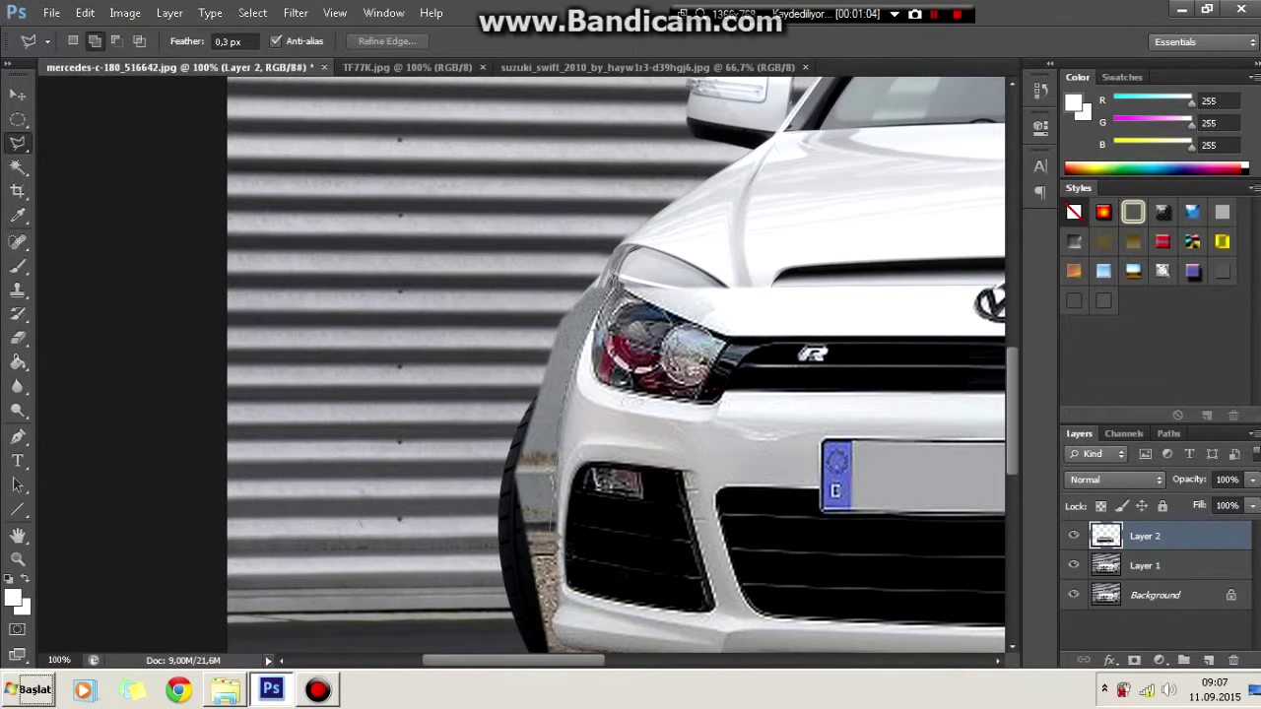
# Step: Scroll the canvas to follow the VW bumper's lower edge and wheel-arch outline while tracing it
pyautogui.scroll(-3, 561, 636)
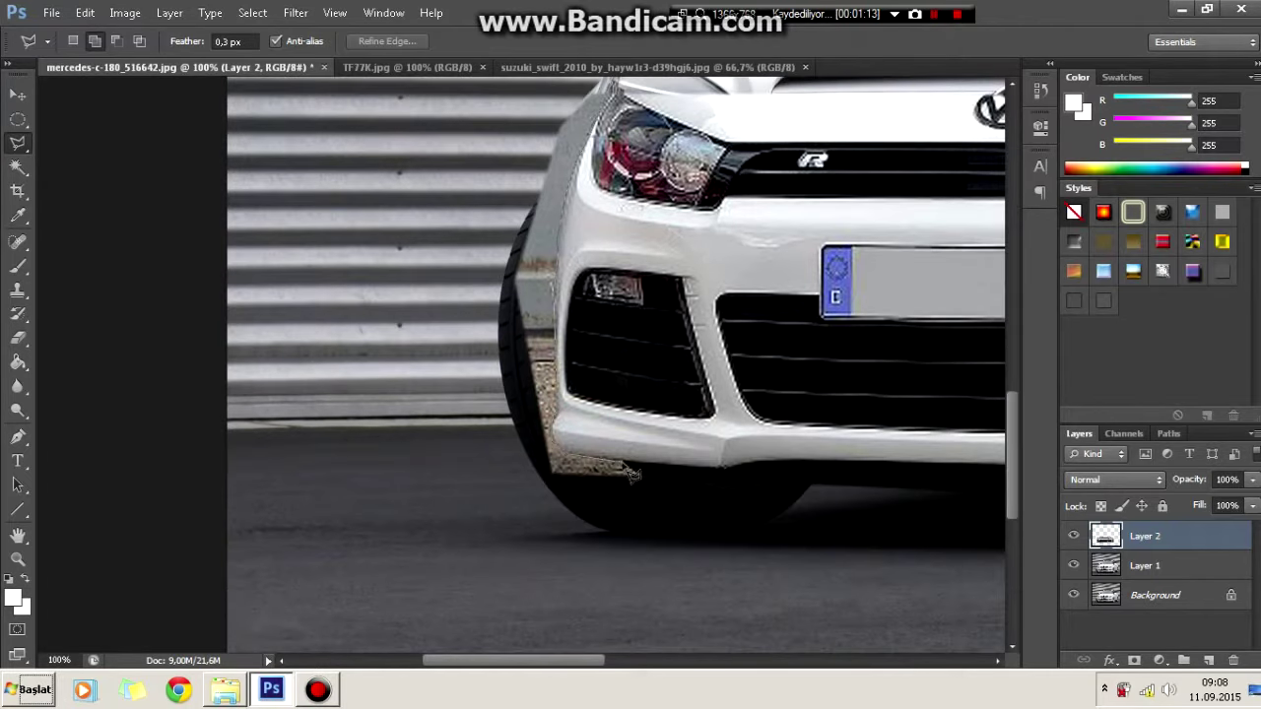
pyautogui.hscroll(5, 824, 473)
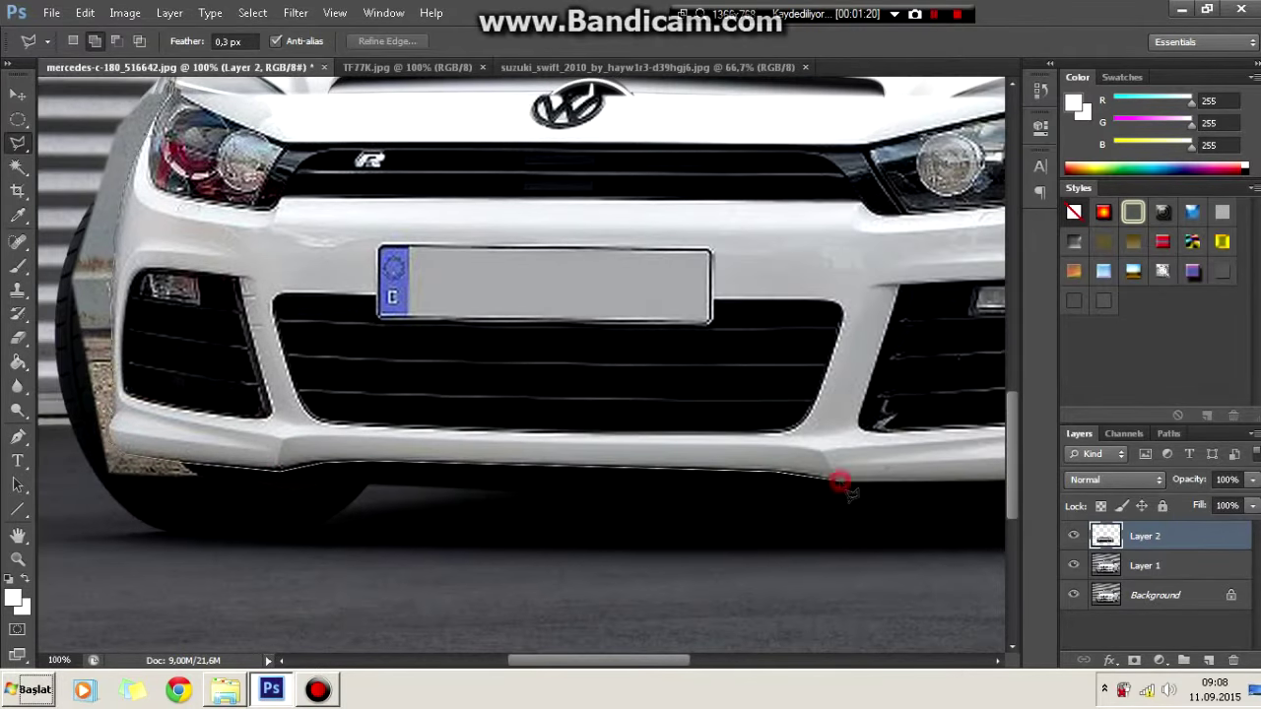
pyautogui.hscroll(4, 841, 482)
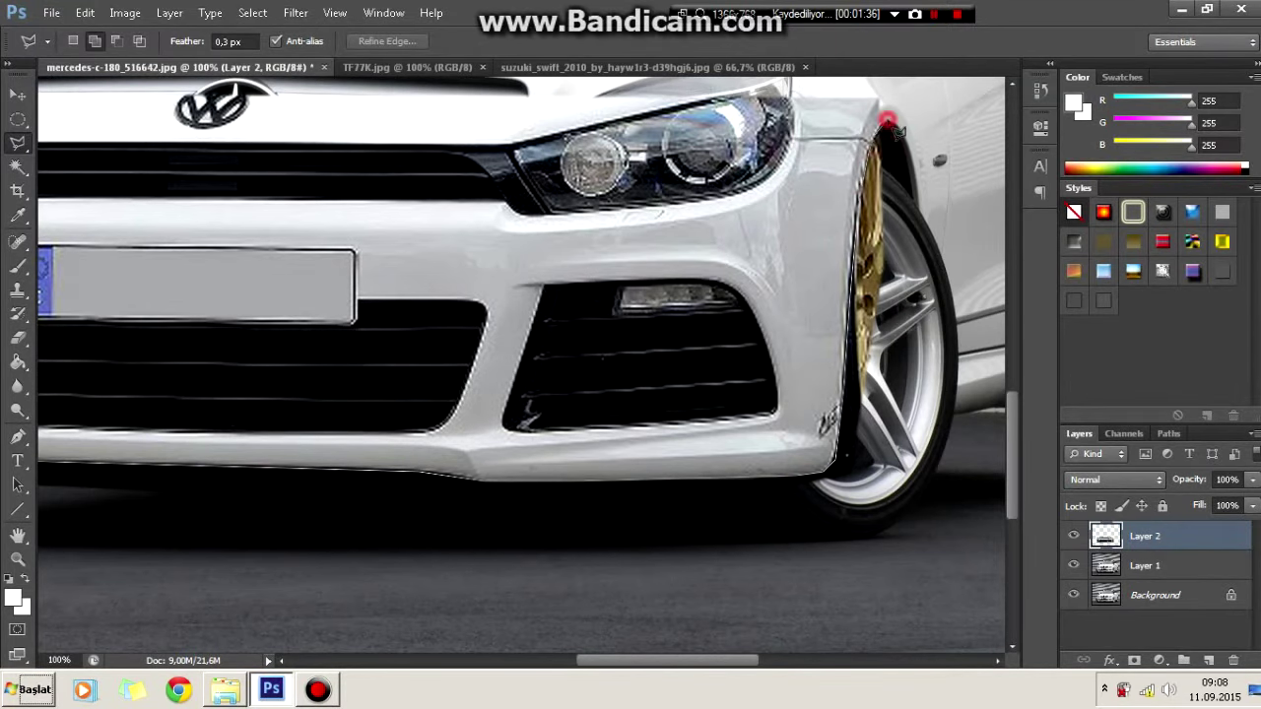
pyautogui.scroll(-2, 650, 532)
# Step: Shift the traced bumper slightly left and warp it to follow the Mercedes body
pyautogui.rightClick(283, 352)
pyautogui.click(325, 498)
pyautogui.moveTo(384, 345); pyautogui.dragTo(372, 345)
pyautogui.rightClick(745, 373)
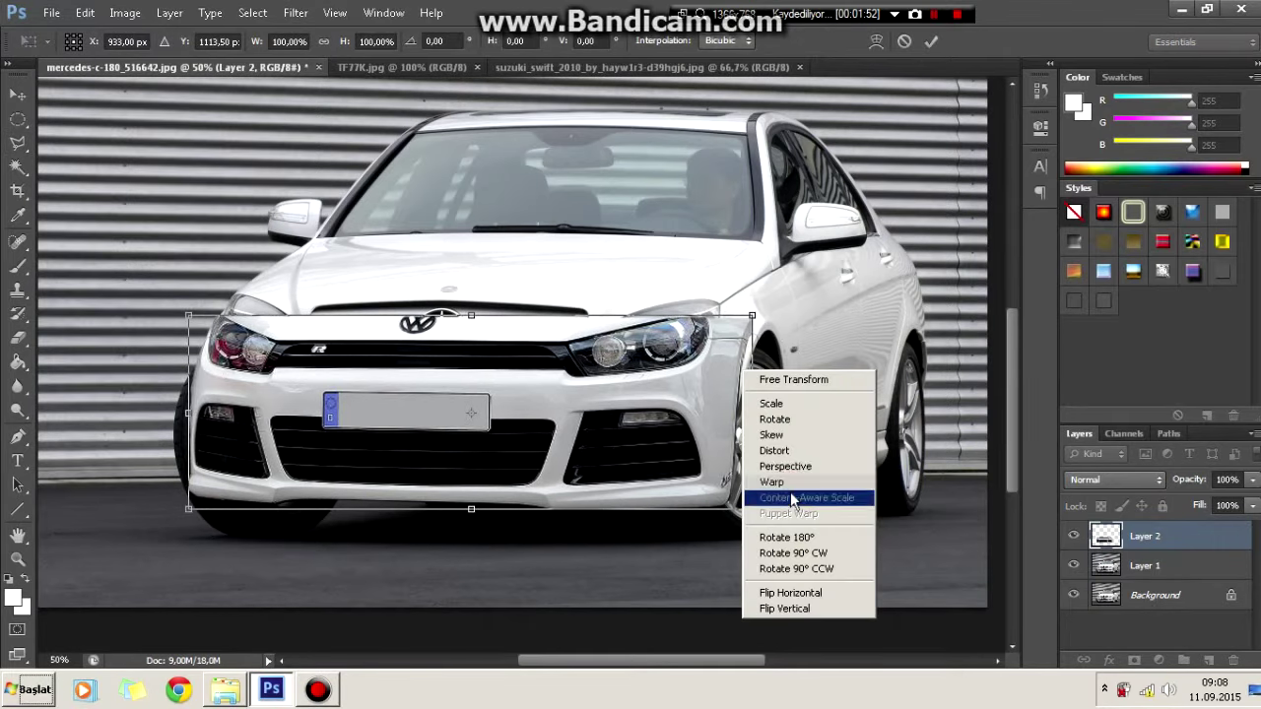
pyautogui.click(791, 482)
pyautogui.moveTo(751, 316); pyautogui.dragTo(768, 296)
pyautogui.press('Return')
# Step: Erase the VW grille to reveal the Mercedes star, then rescale the bumper to fit
pyautogui.click(16, 342)
pyautogui.moveTo(212, 340)
pyautogui.mouseDown()
pyautogui.moveTo(473, 350)
pyautogui.moveTo(552, 317)
pyautogui.mouseUp()
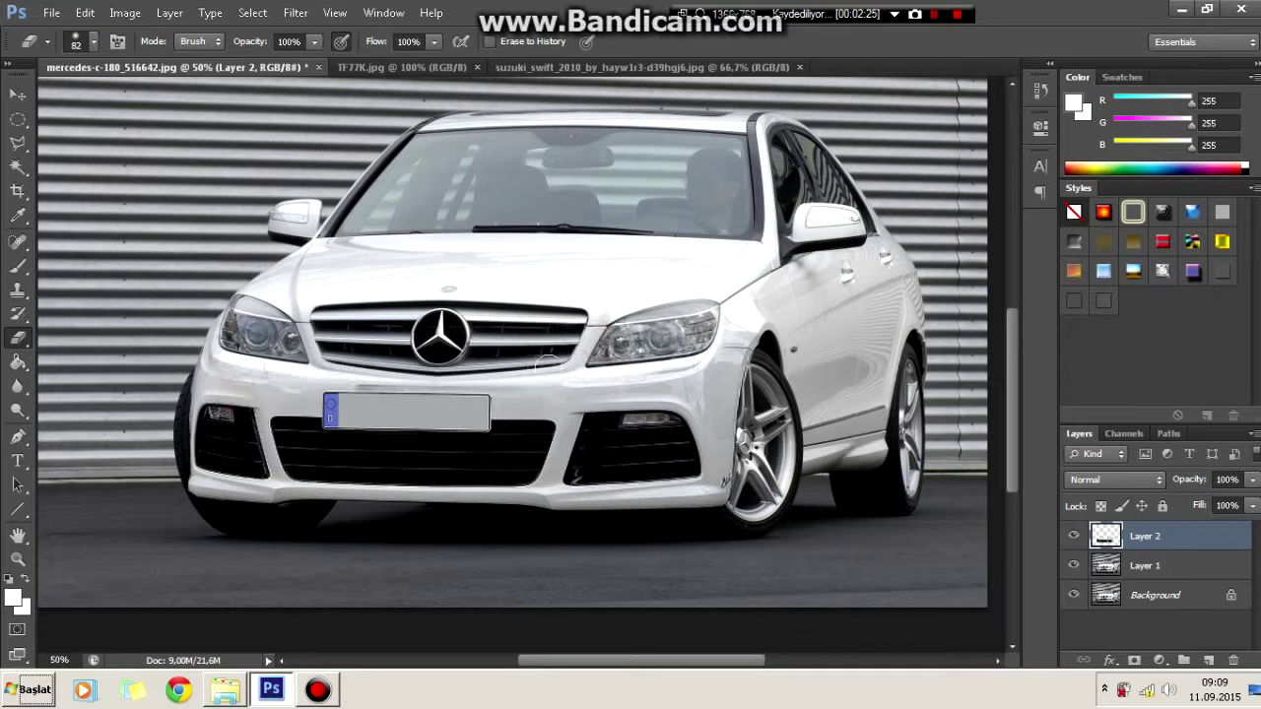
pyautogui.hotkey('ctrl', 't')
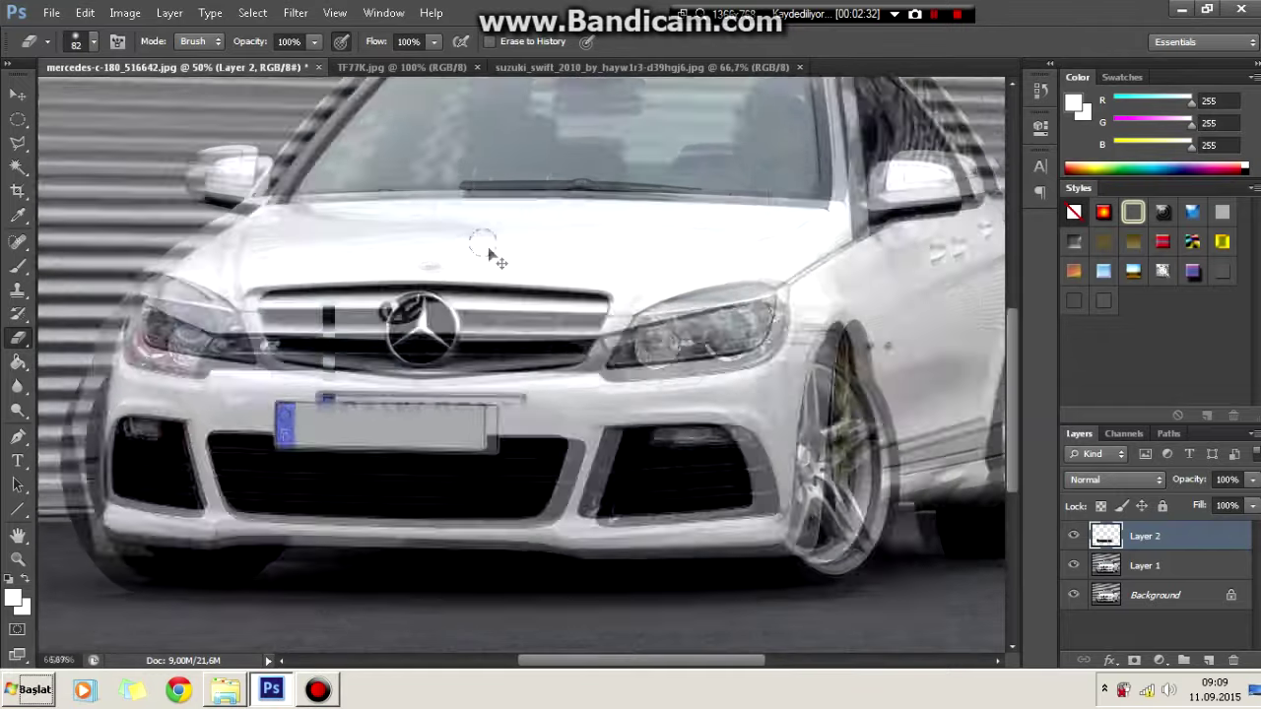
pyautogui.moveTo(492, 259); pyautogui.dragTo(424, 283)
pyautogui.rightClick(425, 284)
pyautogui.click(476, 421)
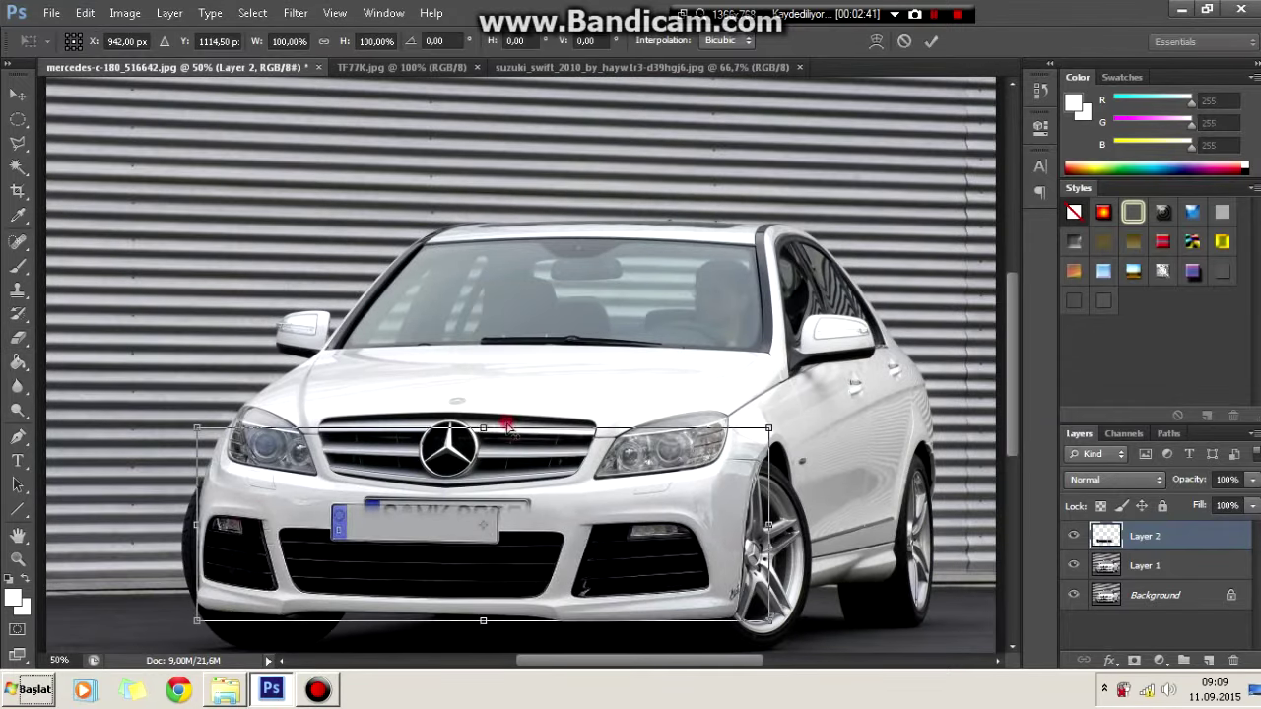
pyautogui.moveTo(532, 413); pyautogui.dragTo(562, 398)
pyautogui.click(931, 42)
# Step: Nudge the bumper up and left, then hide Layer 2 to see the plate
pyautogui.press('v')
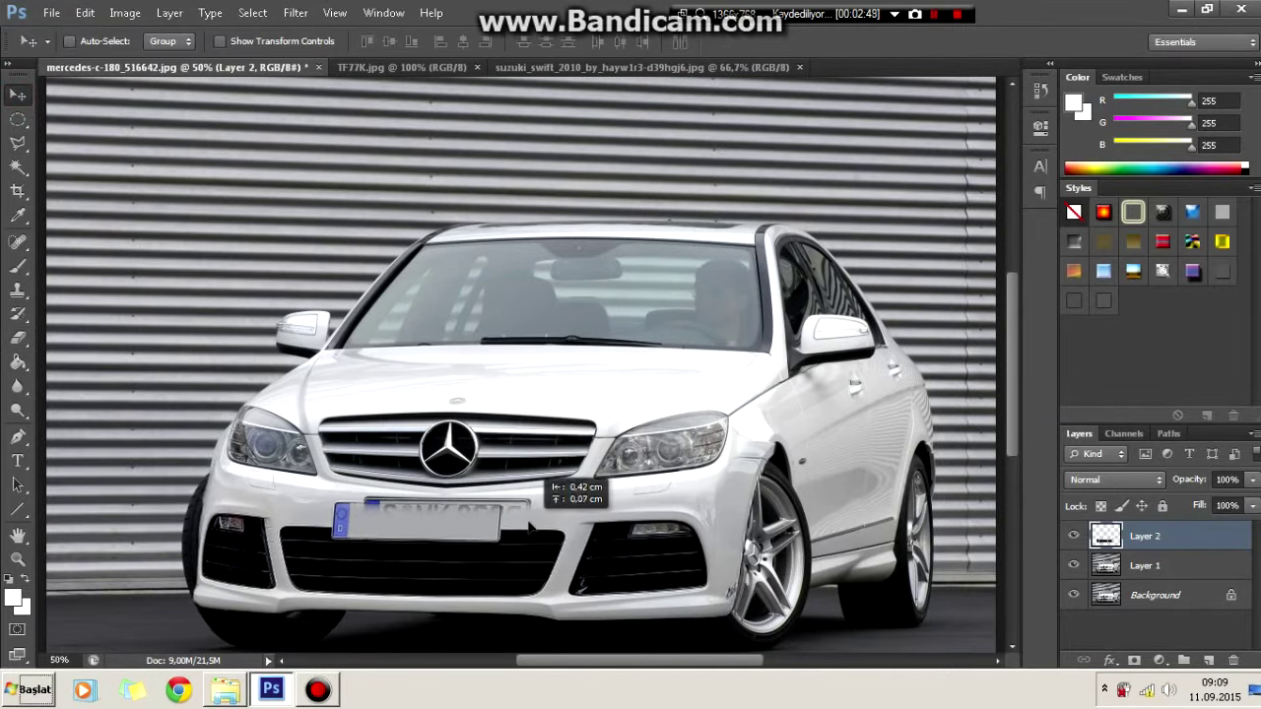
pyautogui.press('Left')
pyautogui.press('Left')
pyautogui.press('Left')
pyautogui.press('Up')
pyautogui.press('Up')
pyautogui.press('Up')
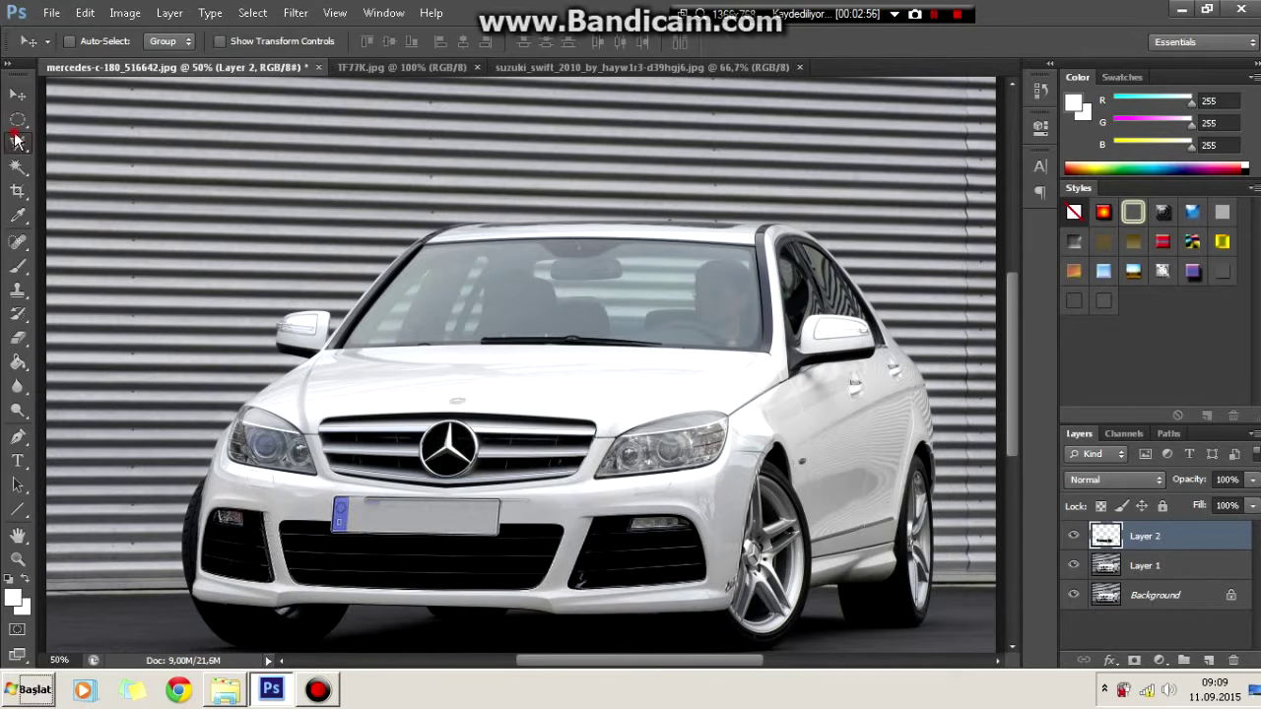
pyautogui.click(17, 141)
pyautogui.scroll(2, 521, 494)
pyautogui.click(1073, 535)
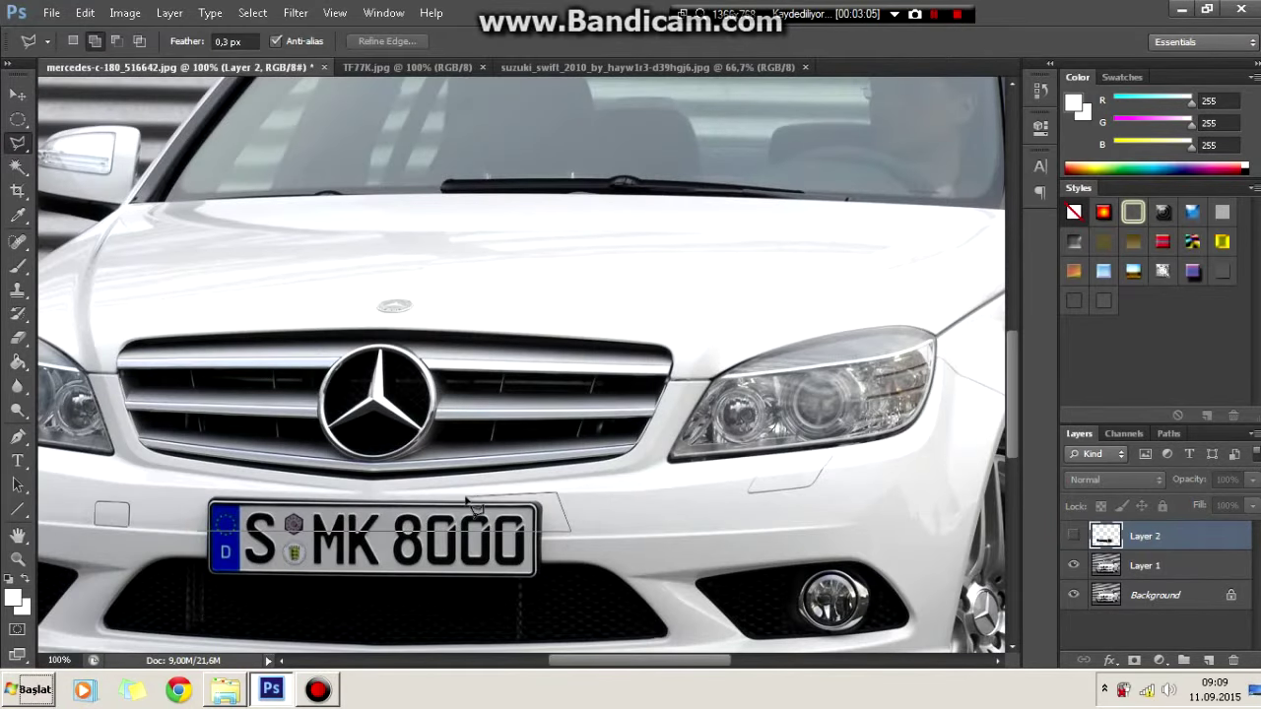
# Step: Select the top of the number plate and smudge it away on the original car layer
pyautogui.click(181, 488)
pyautogui.rightClick(17, 386)
pyautogui.click(89, 424)
pyautogui.click(1143, 566)
pyautogui.moveTo(532, 522)
pyautogui.mouseDown()
pyautogui.moveTo(293, 505)
pyautogui.moveTo(552, 512)
pyautogui.mouseUp()
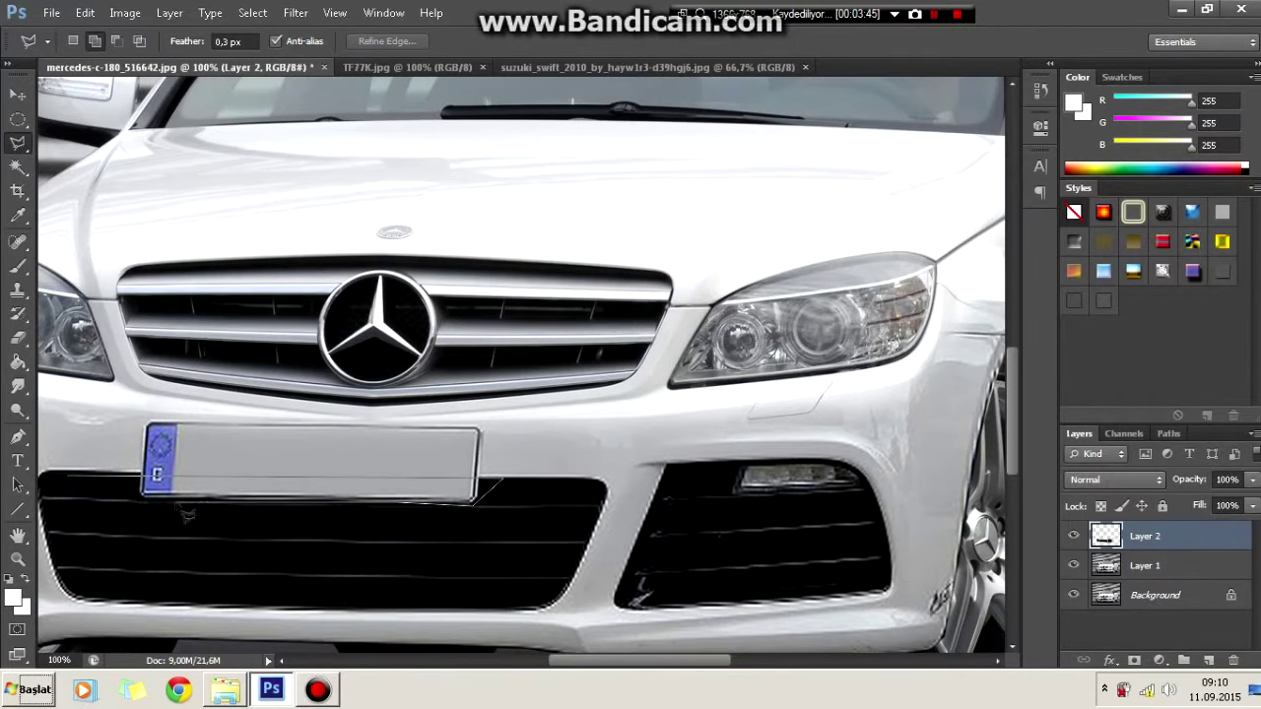
pyautogui.press('b')
pyautogui.press('d')
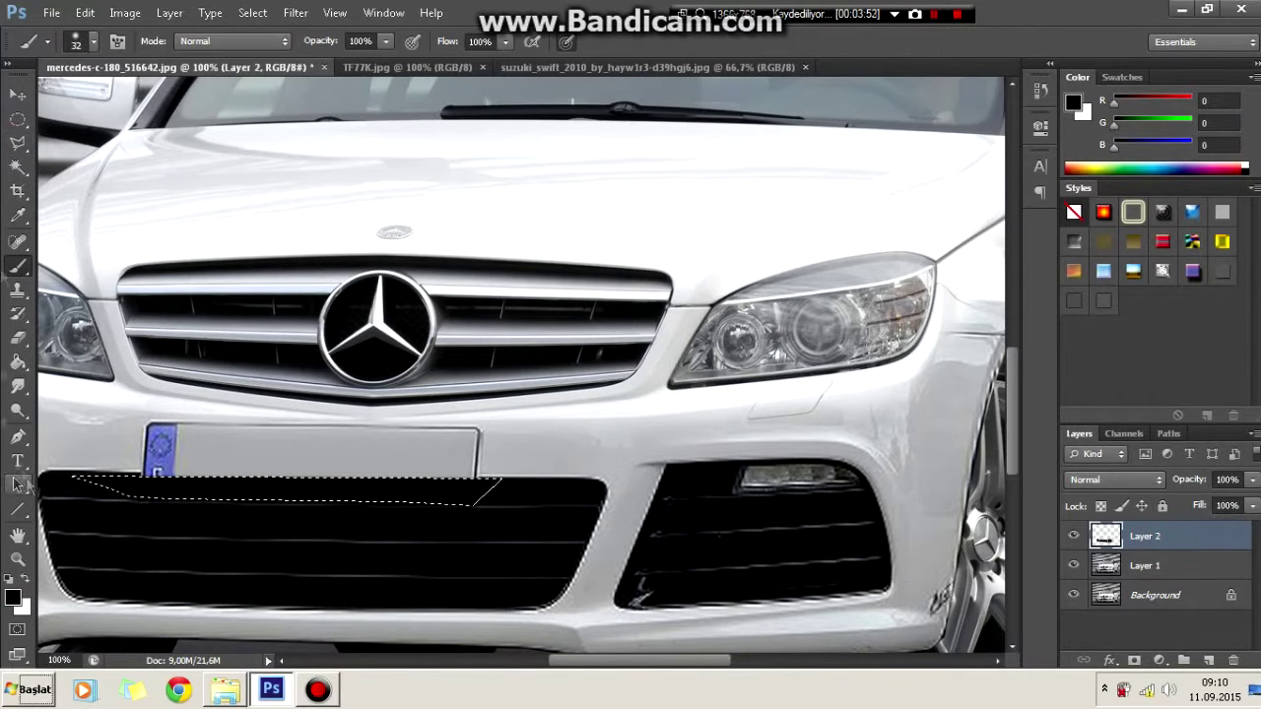
# Step: Reselect the plate area, smudge the blue strip into uniform grey-white, and deselect
pyautogui.press('l')
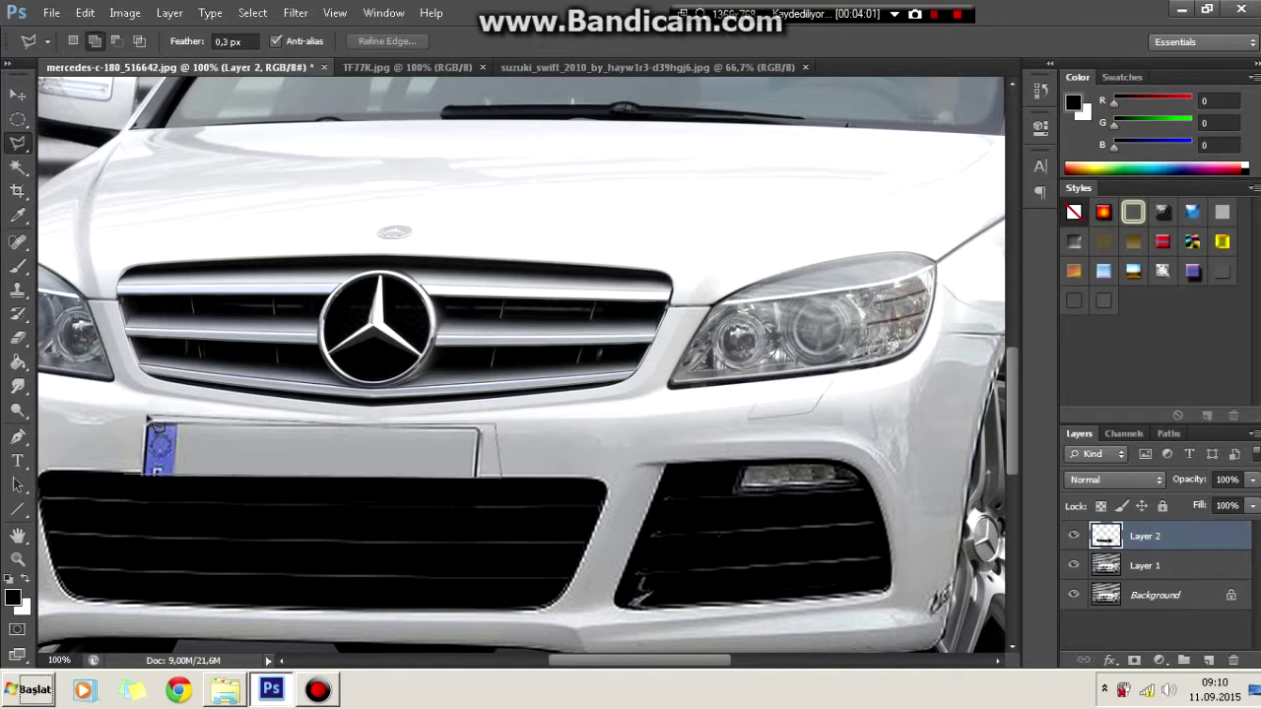
pyautogui.click(105, 415)
pyautogui.click(18, 386)
pyautogui.moveTo(158, 448); pyautogui.dragTo(286, 458)
pyautogui.moveTo(132, 464); pyautogui.dragTo(325, 462)
pyautogui.moveTo(148, 438); pyautogui.dragTo(354, 463)
pyautogui.moveTo(190, 429)
pyautogui.mouseDown()
pyautogui.moveTo(263, 456)
pyautogui.moveTo(285, 443)
pyautogui.moveTo(483, 448)
pyautogui.mouseUp()
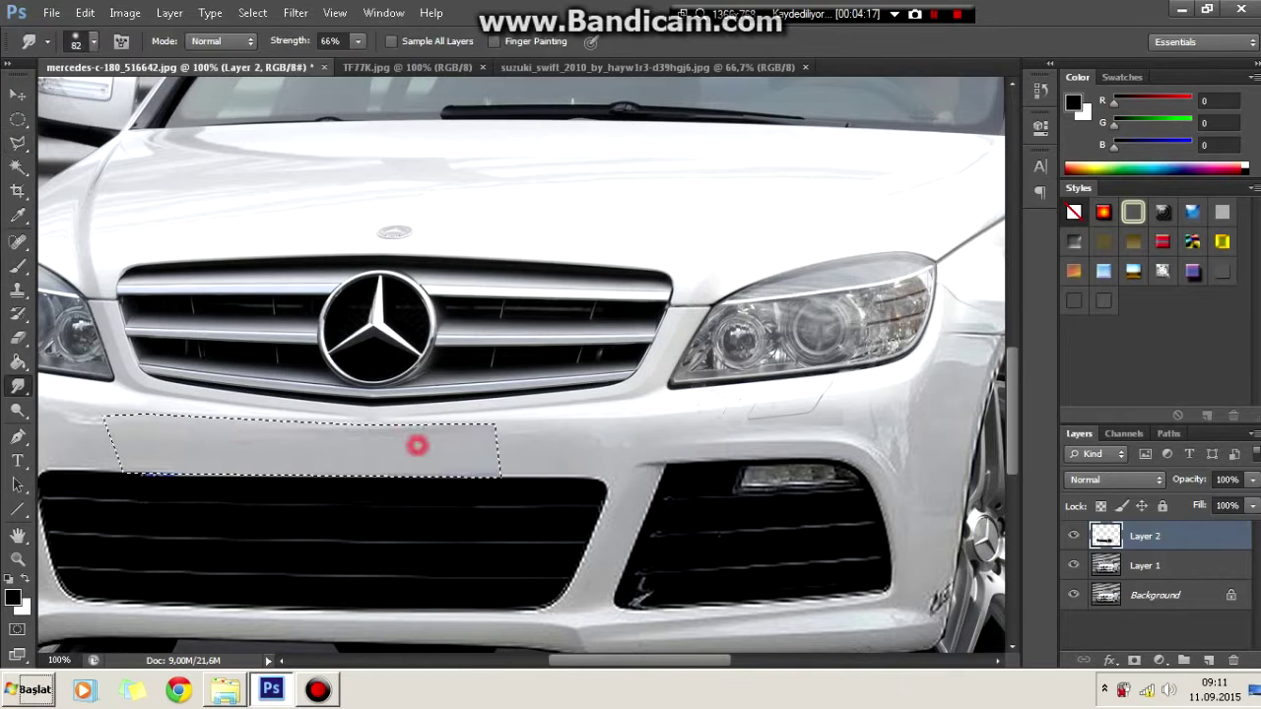
pyautogui.hotkey('ctrl', 'd')
pyautogui.hotkey('shift', 'r')
pyautogui.hotkey('ctrl', '-')
pyautogui.hotkey('ctrl', '-')
pyautogui.hotkey('ctrl', '-')
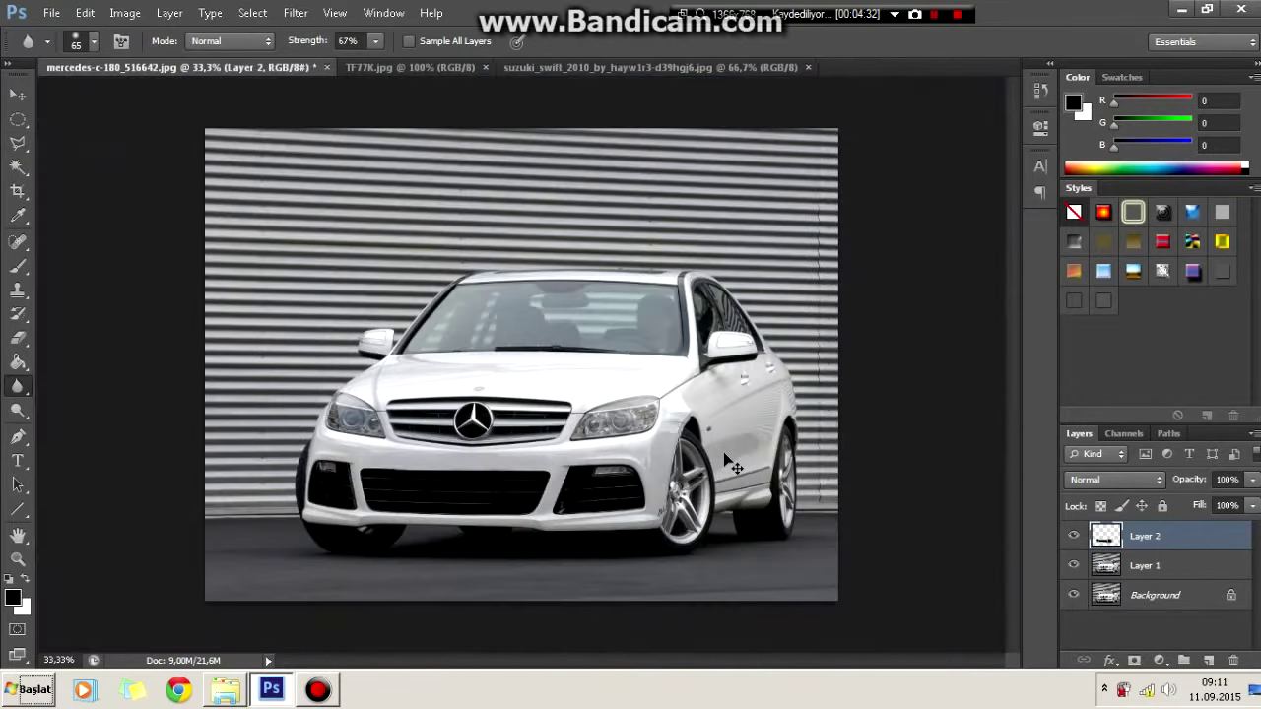
# Step: Free-transform the VW bumper layer to reposition it lower on the car
pyautogui.hotkey('ctrl', '+')
pyautogui.press('l')
pyautogui.rightClick(529, 459)
pyautogui.click(529, 471)
pyautogui.moveTo(571, 296); pyautogui.dragTo(567, 379)
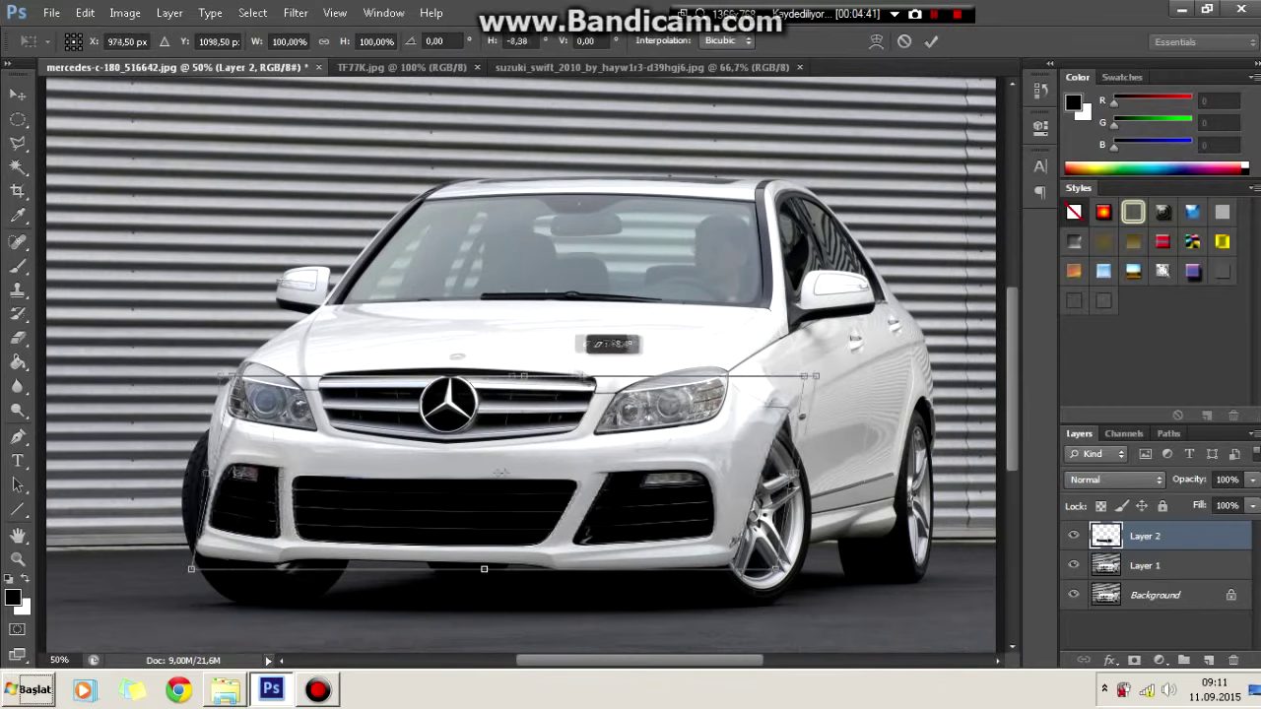
pyautogui.hotkey('ctrl', '-')
# Step: Apply a perspective transform to angle the bumper to the car's perspective
pyautogui.rightClick(506, 292)
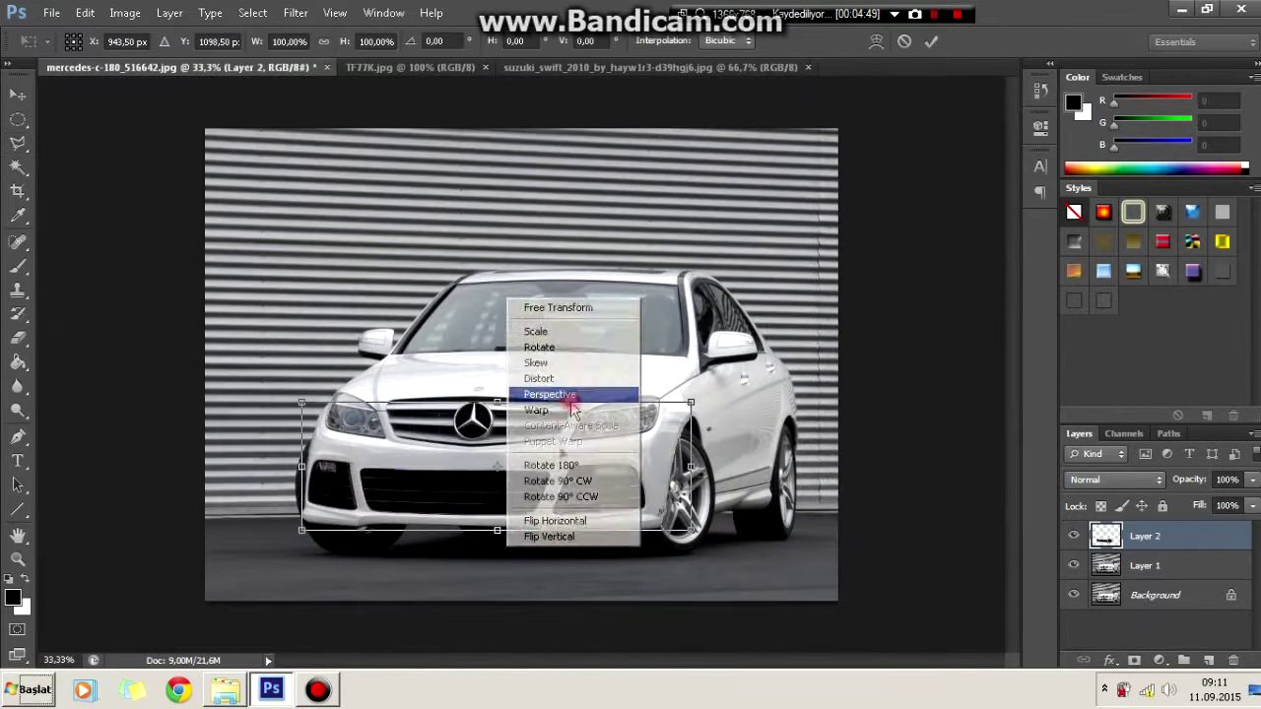
pyautogui.click(577, 406)
pyautogui.moveTo(544, 536); pyautogui.dragTo(560, 548)
pyautogui.press('Return')
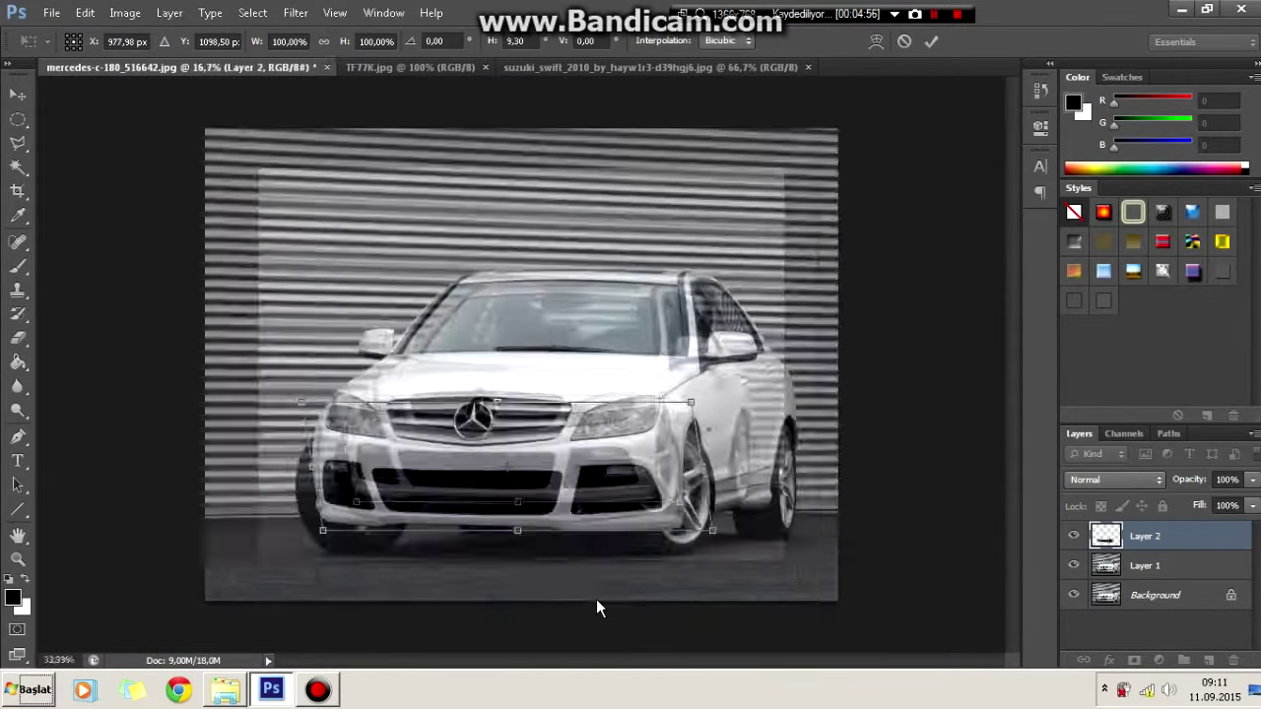
pyautogui.hotkey('ctrl', '+')
pyautogui.hotkey('ctrl', '+')
pyautogui.press('l')
pyautogui.scroll(-2, 522, 365)
# Step: Transform the bumper again, widening it toward the left
pyautogui.hotkey('ctrl', 't')
pyautogui.rightClick(162, 340)
pyautogui.rightClick(158, 187)
pyautogui.click(175, 211)
pyautogui.moveTo(111, 434); pyautogui.dragTo(103, 434)
pyautogui.hotkey('ctrl', '-')
pyautogui.hotkey('ctrl', '-')
pyautogui.hotkey('ctrl', '-')
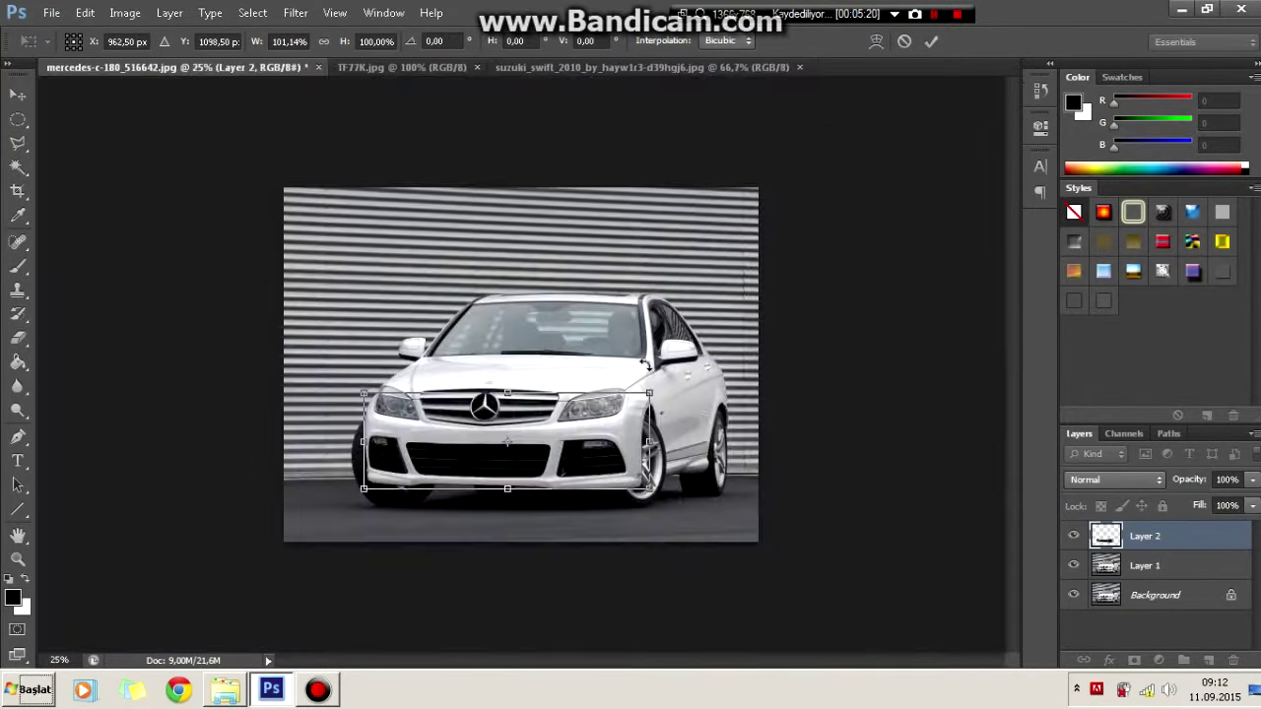
pyautogui.hotkey('ctrl', '+')
pyautogui.hotkey('ctrl', '+')
# Step: Warp the bumper onto the Mercedes' nose and recommit the transform after checking the fit
pyautogui.rightClick(375, 247)
pyautogui.click(406, 360)
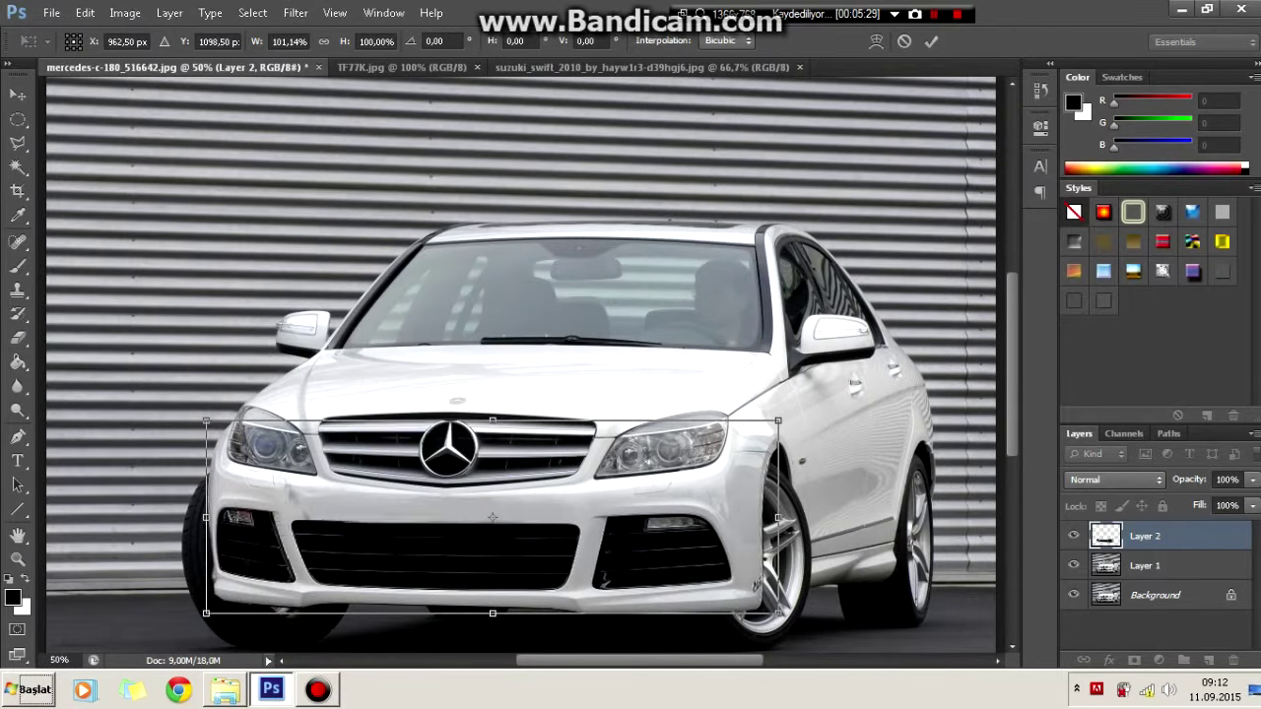
pyautogui.press('Return')
pyautogui.press('l')
pyautogui.hotkey('ctrl', '-')
pyautogui.hotkey('ctrl', '-')
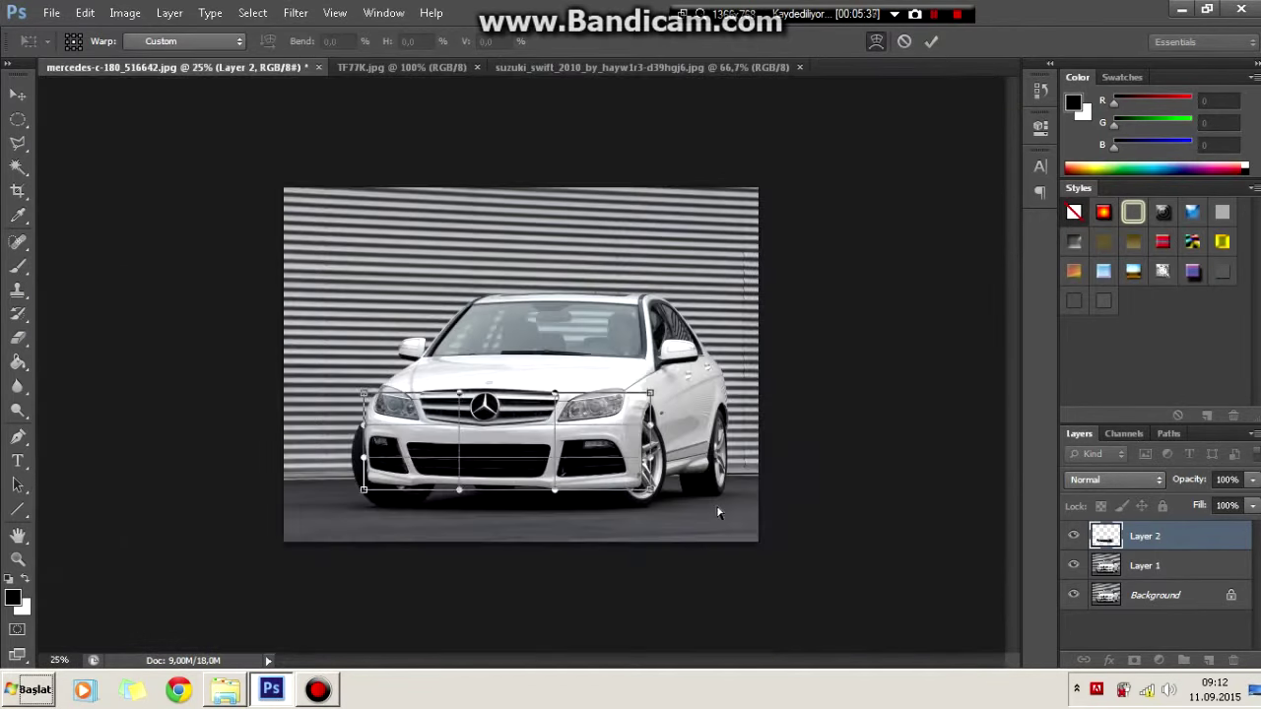
pyautogui.hotkey('ctrl', '+')
pyautogui.hotkey('ctrl', '+')
pyautogui.hotkey('ctrl', 't')
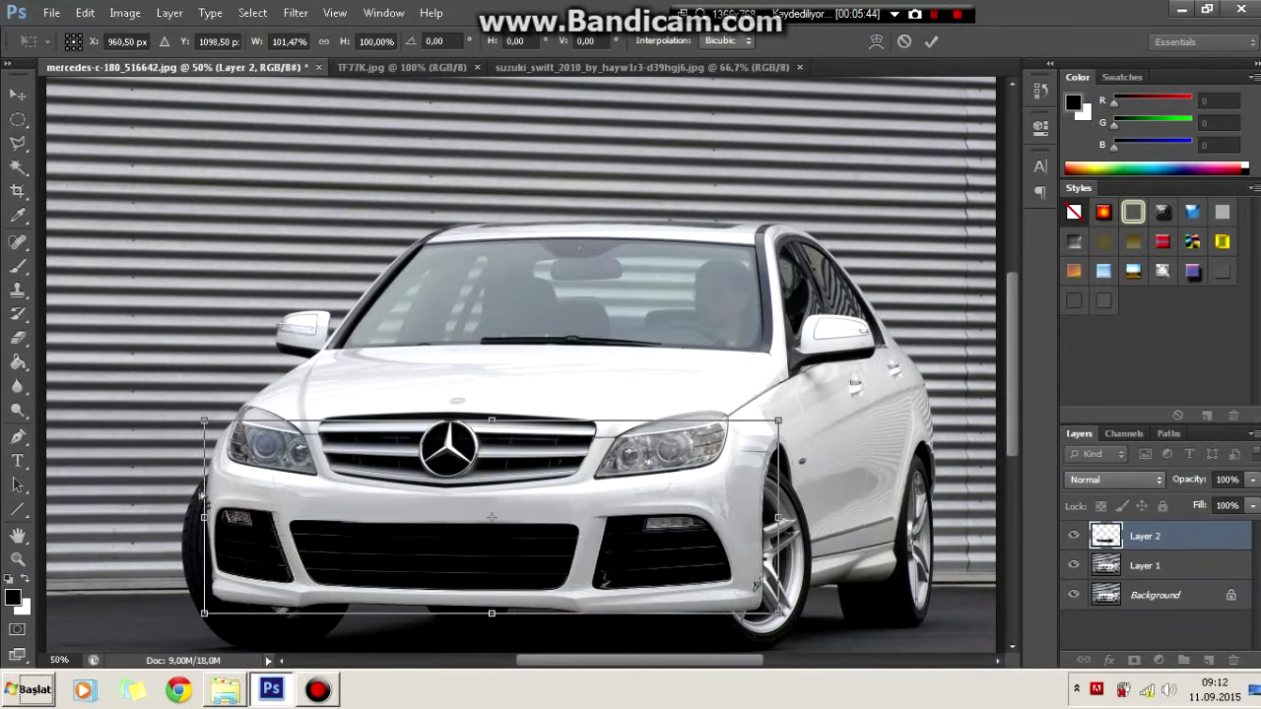
pyautogui.press('Return')
pyautogui.hotkey('ctrl', '-')
pyautogui.hotkey('ctrl', '+')
pyautogui.hotkey('ctrl', '+')
pyautogui.hotkey('ctrl', '+')
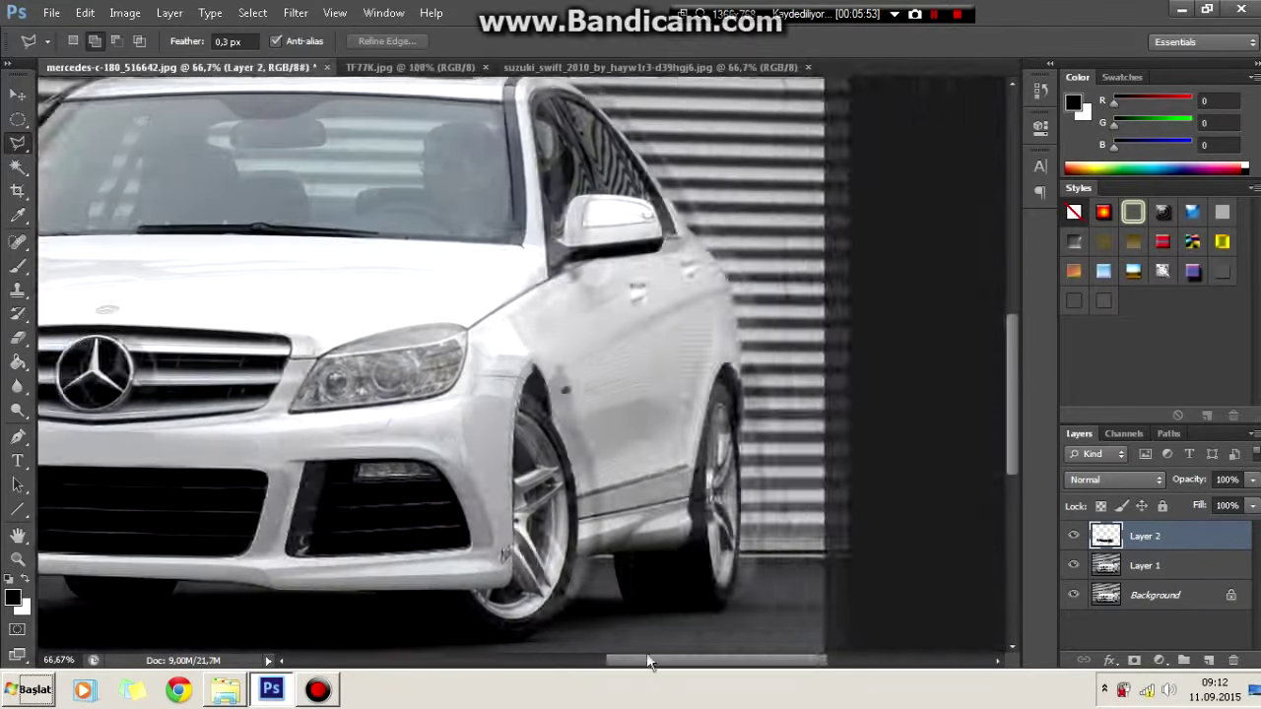
# Step: Erase the bumper overlap to reveal the front wheel
pyautogui.click(21, 337)
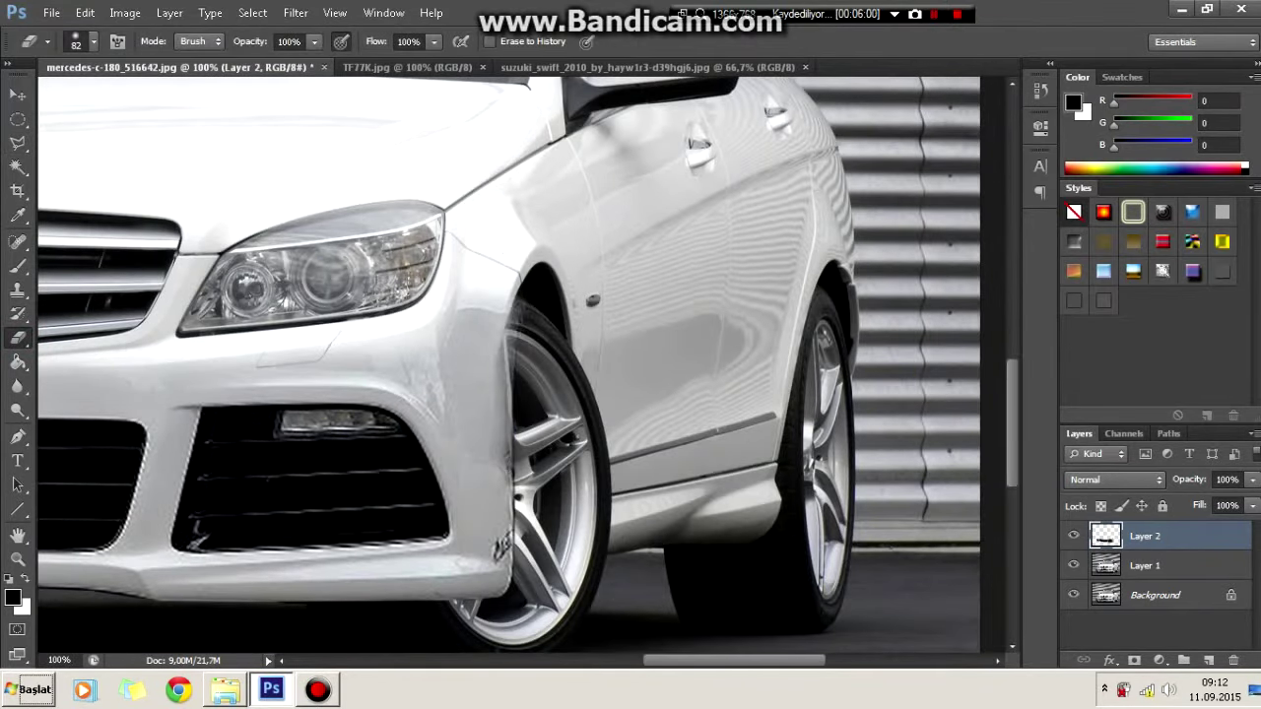
pyautogui.moveTo(488, 498); pyautogui.dragTo(480, 566)
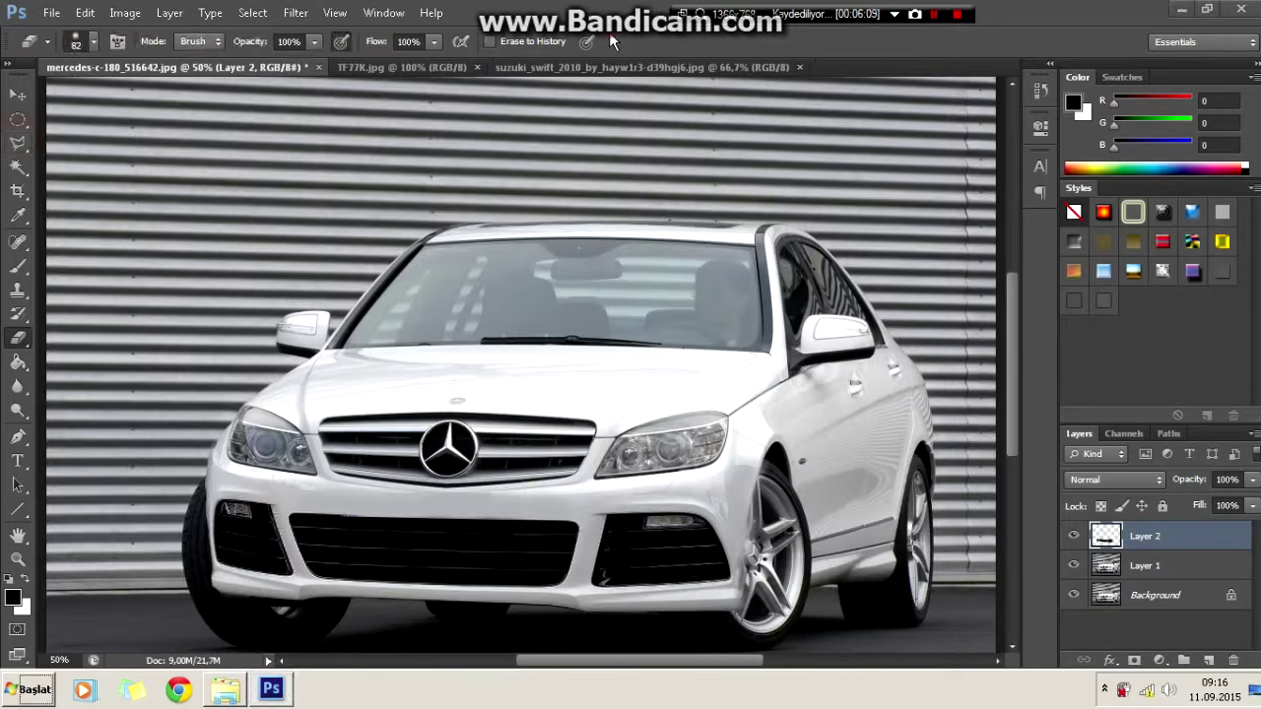
pyautogui.hotkey('ctrl', '+')
pyautogui.hotkey('ctrl', '+')
pyautogui.hotkey('ctrl', '+')
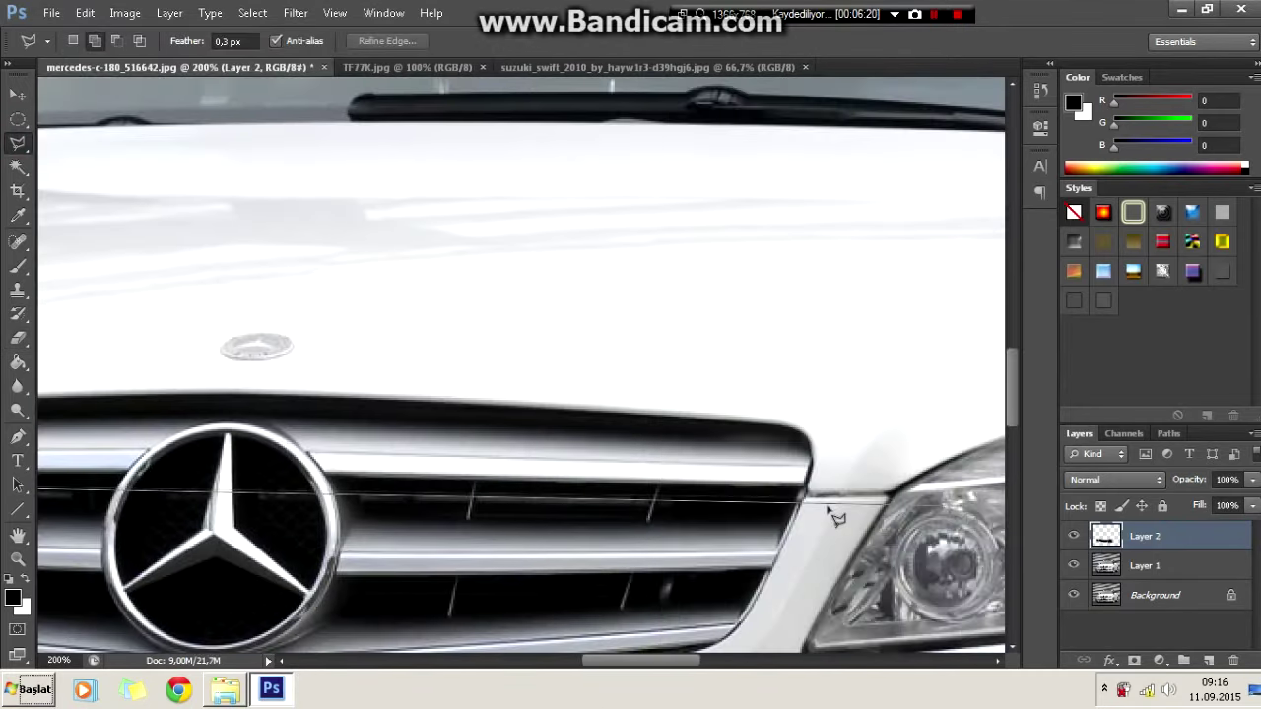
# Step: Select the top strip of the grille with the Polygonal Lasso
pyautogui.click(830, 489)
pyautogui.hotkey('ctrl', '-')
pyautogui.click(70, 407)
# Step: Smudge the hood white down over the selected grille strip on Layer 1, then deselect
pyautogui.click(22, 391)
pyautogui.click(101, 417)
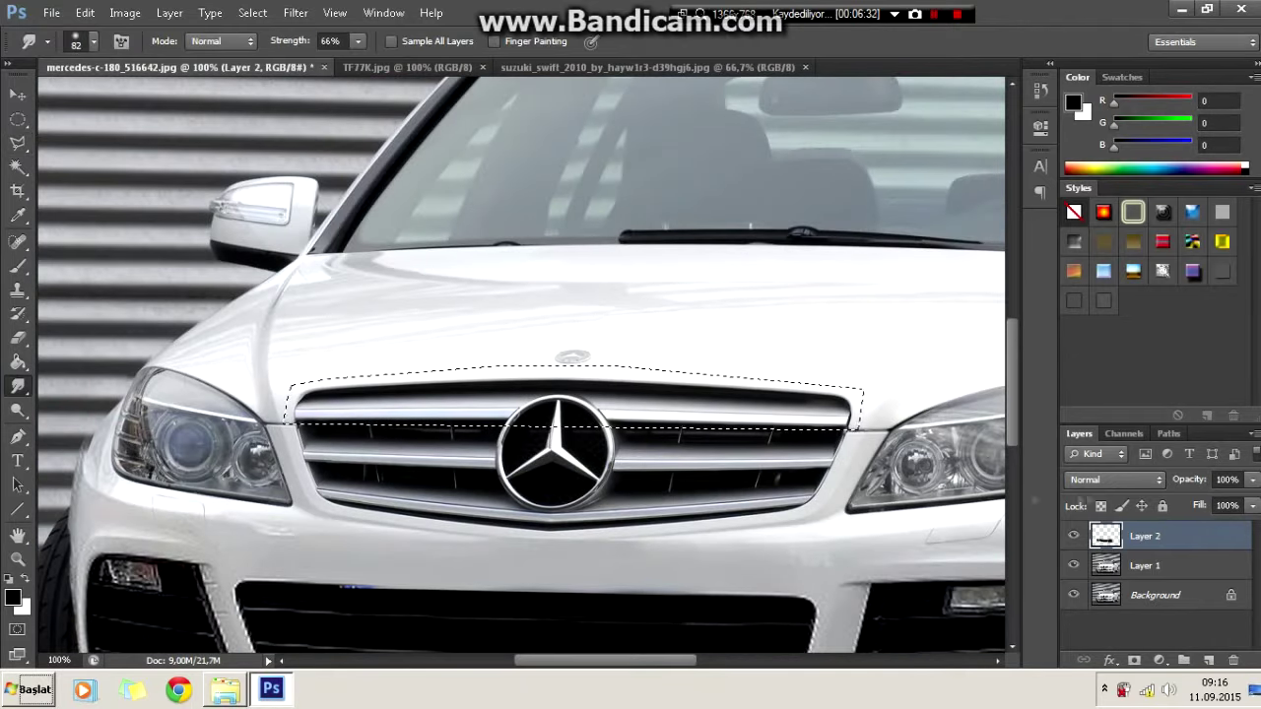
pyautogui.click(1145, 566)
pyautogui.moveTo(290, 404); pyautogui.dragTo(680, 399)
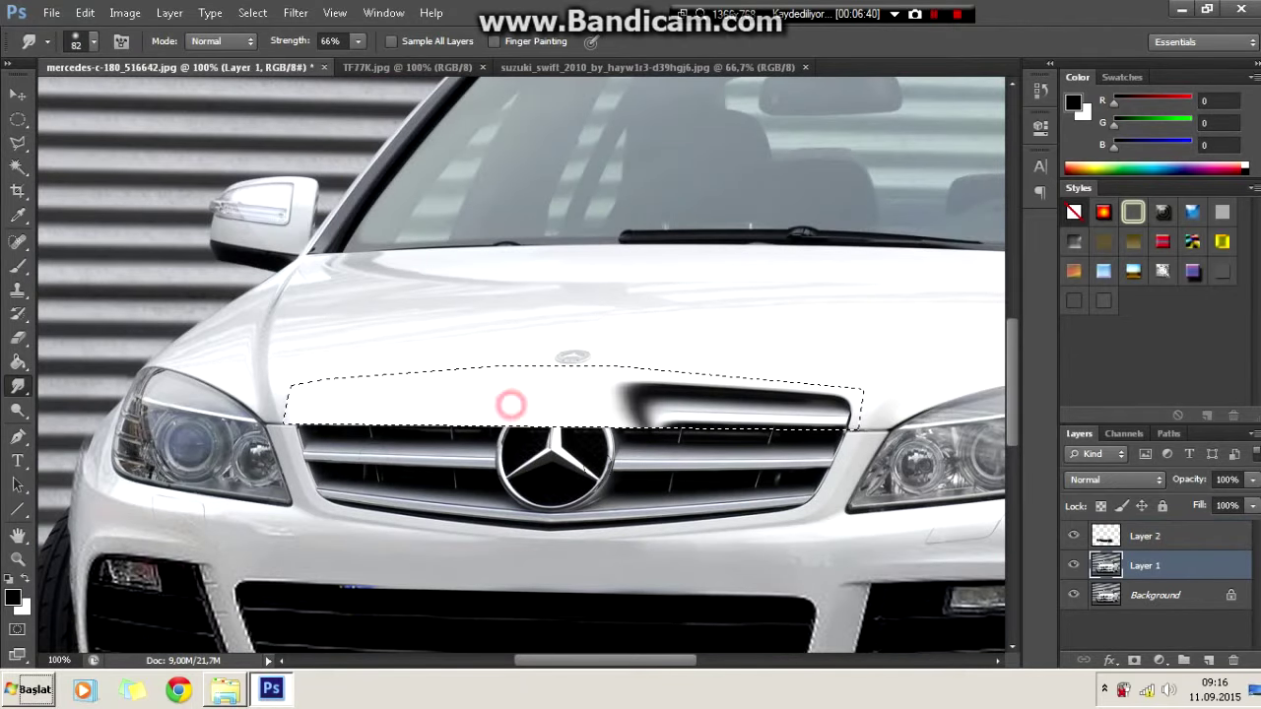
pyautogui.moveTo(509, 402); pyautogui.dragTo(778, 404)
pyautogui.moveTo(672, 345); pyautogui.dragTo(848, 345)
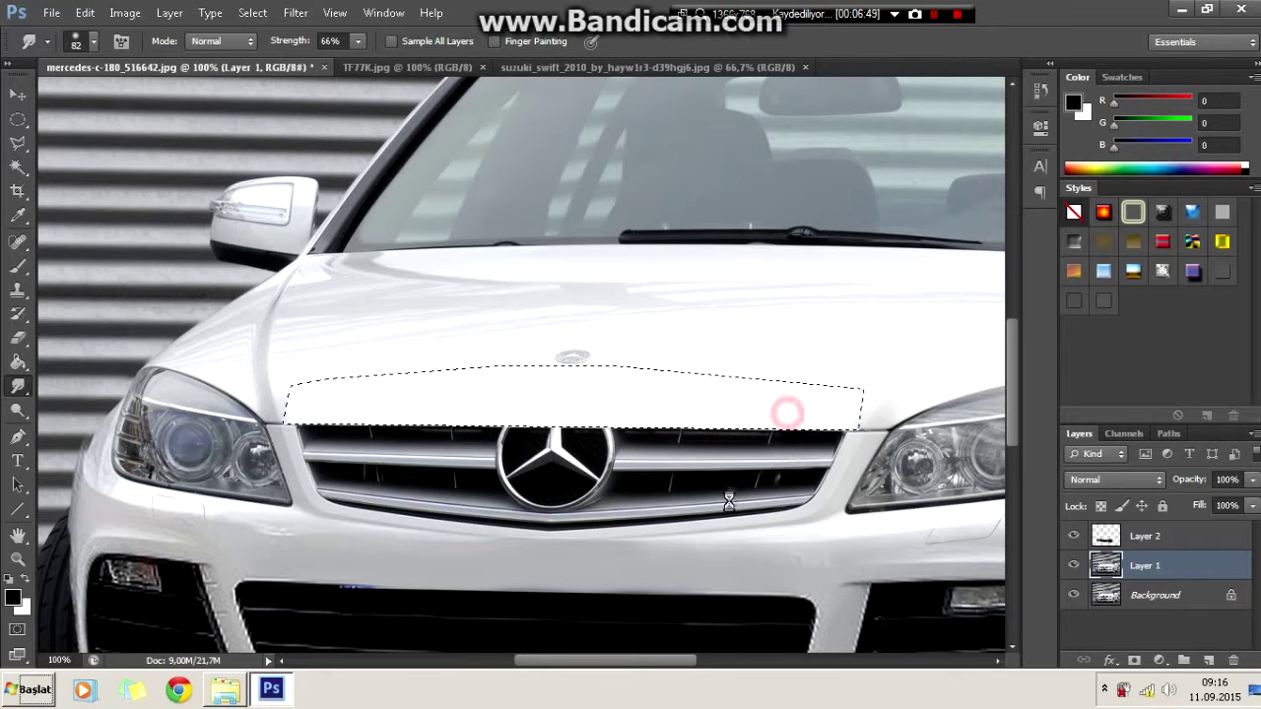
pyautogui.hotkey('ctrl', 'd')
# Step: Set the Blur brush to 24 px for softening the smudged hood edge
pyautogui.hotkey('ctrl', '+')
pyautogui.hotkey('ctrl', '+')
pyautogui.hscroll(-5, 522, 365)
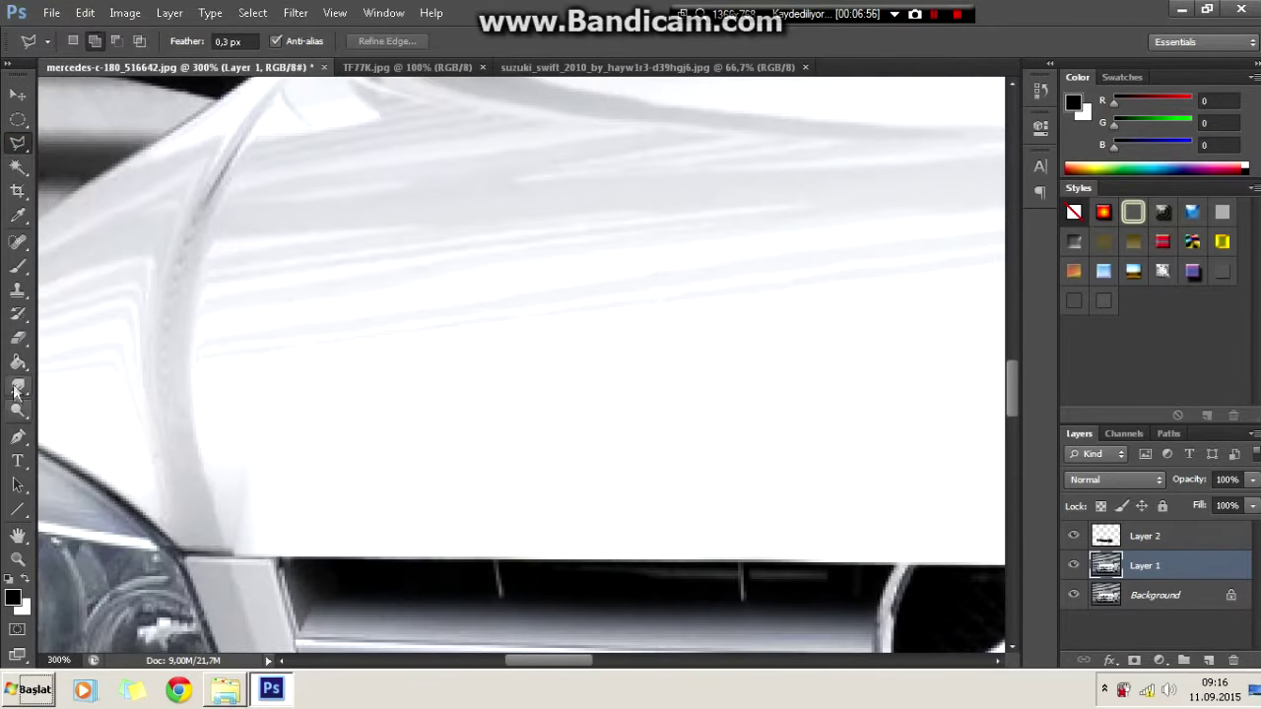
pyautogui.click(94, 41)
pyautogui.moveTo(138, 79); pyautogui.dragTo(108, 79)
pyautogui.hscroll(5, 319, 499)
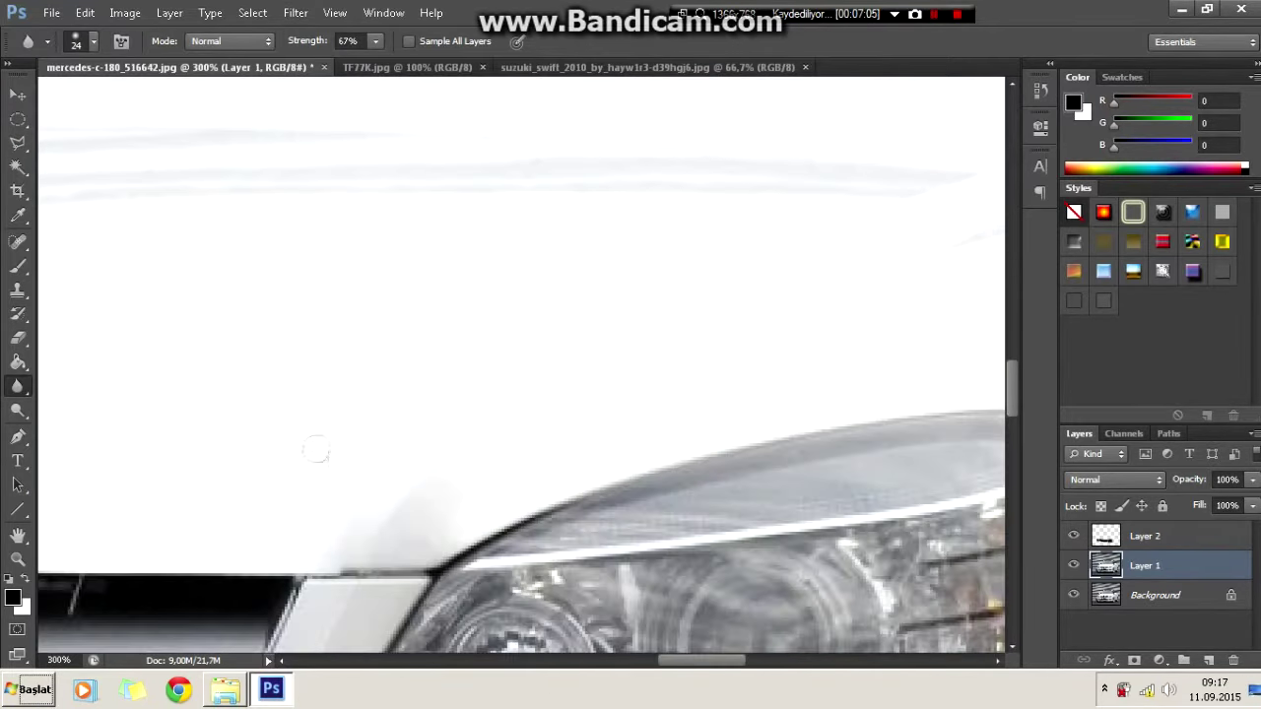
pyautogui.hotkey('ctrl', '-')
pyautogui.hotkey('ctrl', '-')
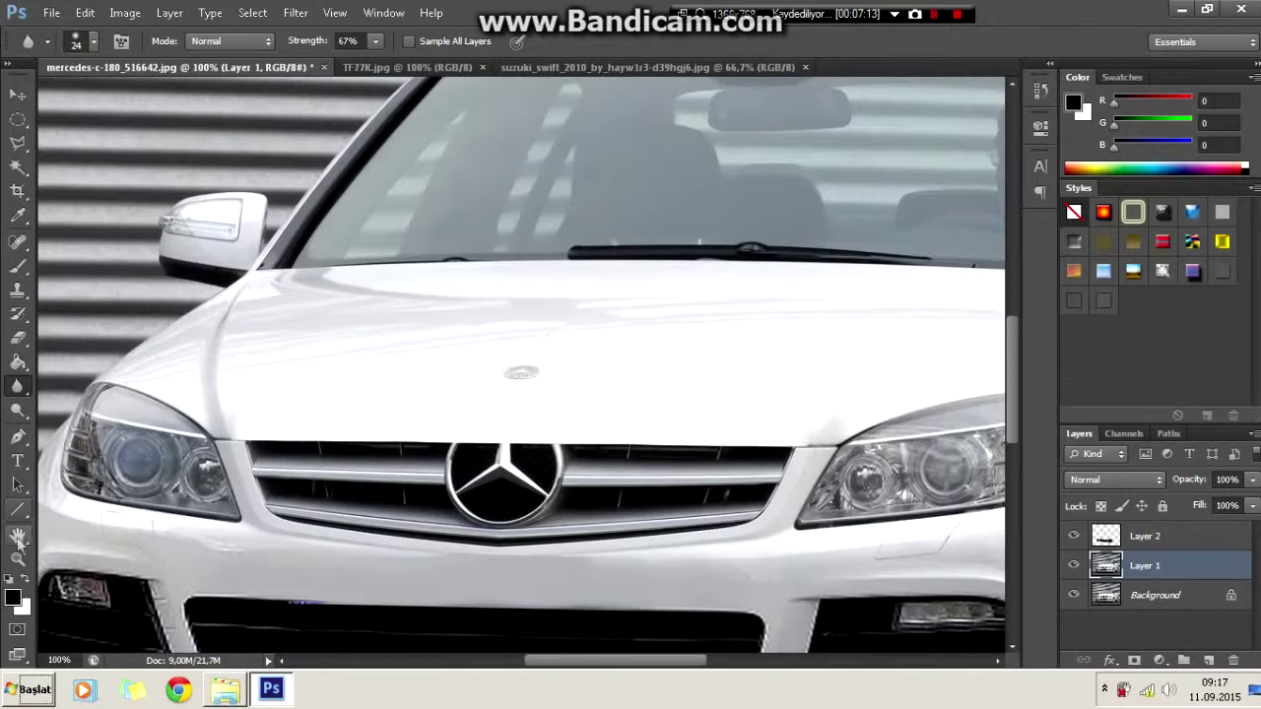
# Step: Draw straight lines with the Line tool along the new hood edge
pyautogui.press('u')
pyautogui.moveTo(800, 448); pyautogui.dragTo(210, 439)
pyautogui.hotkey('ctrl', '+')
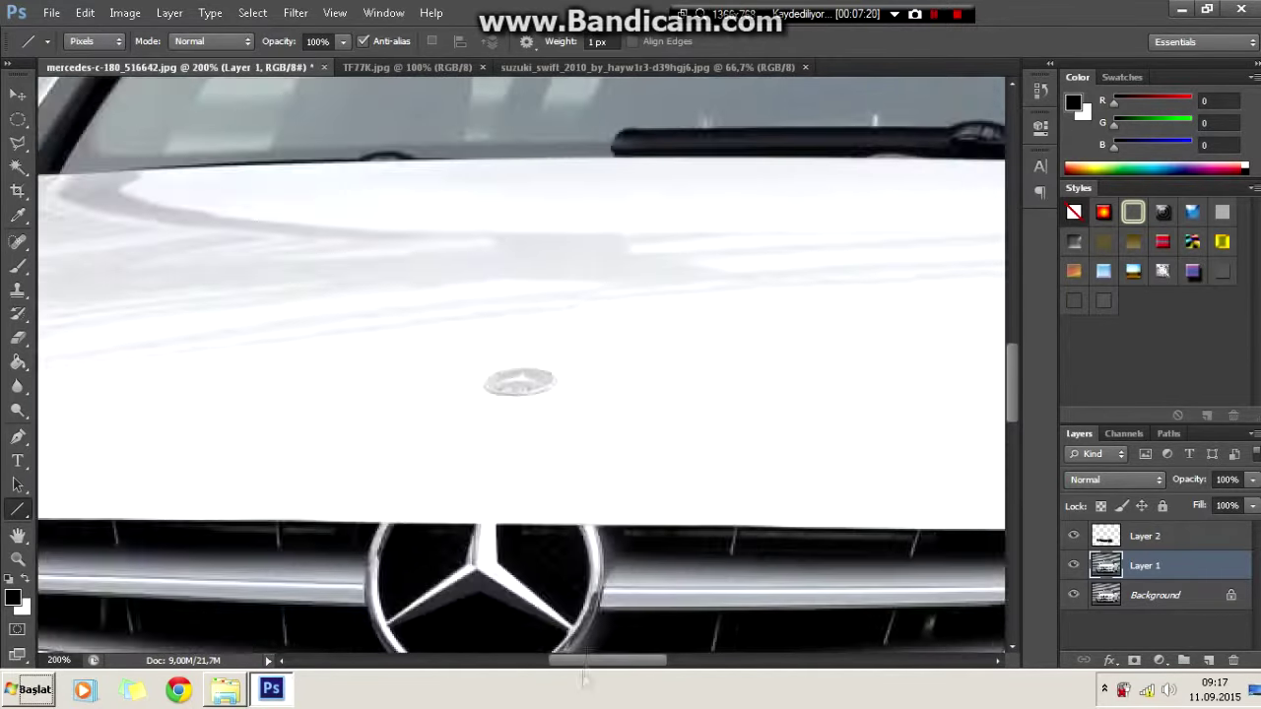
pyautogui.hscroll(4, 522, 365)
pyautogui.moveTo(774, 530); pyautogui.dragTo(585, 532)
pyautogui.moveTo(678, 676); pyautogui.dragTo(557, 676)
pyautogui.moveTo(493, 515); pyautogui.dragTo(599, 522)
pyautogui.moveTo(697, 585); pyautogui.dragTo(749, 591)
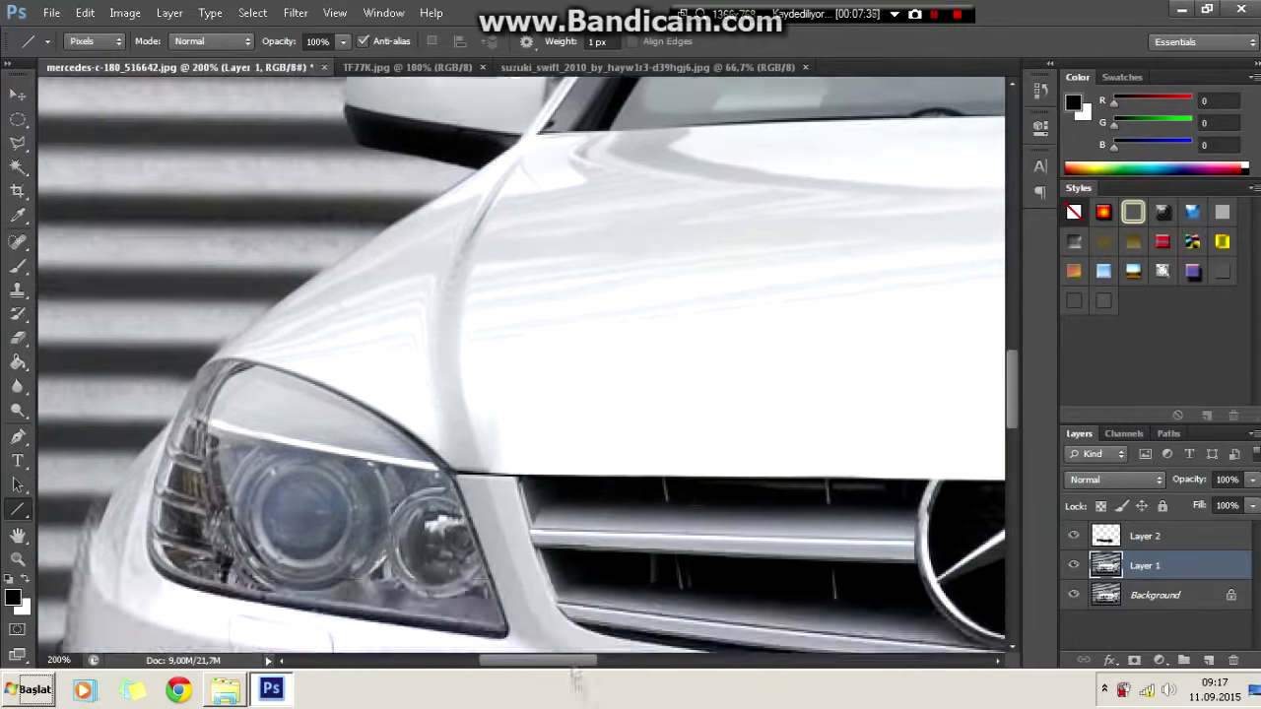
pyautogui.press('l')
pyautogui.hscroll(-2, 487, 666)
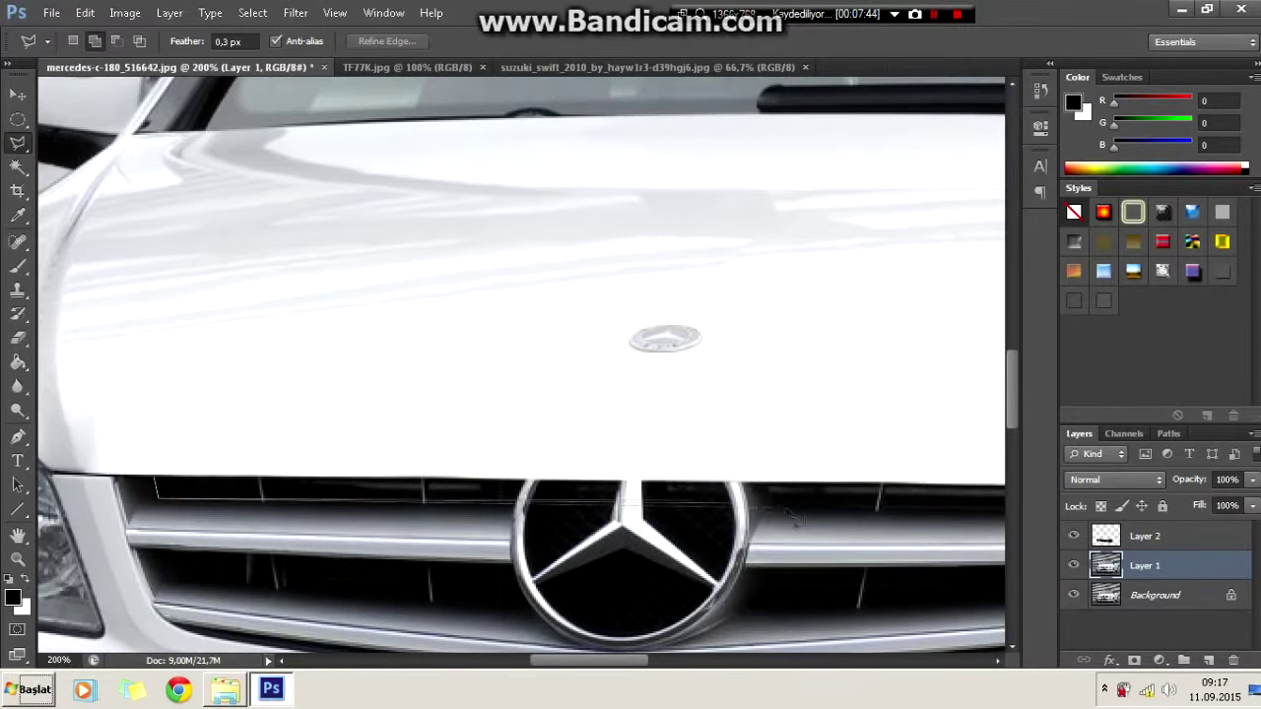
# Step: Select the strip below the hood edge and paint it black with the Brush
pyautogui.hscroll(5, 796, 519)
pyautogui.doubleClick(183, 490)
pyautogui.hscroll(-5, 183, 490)
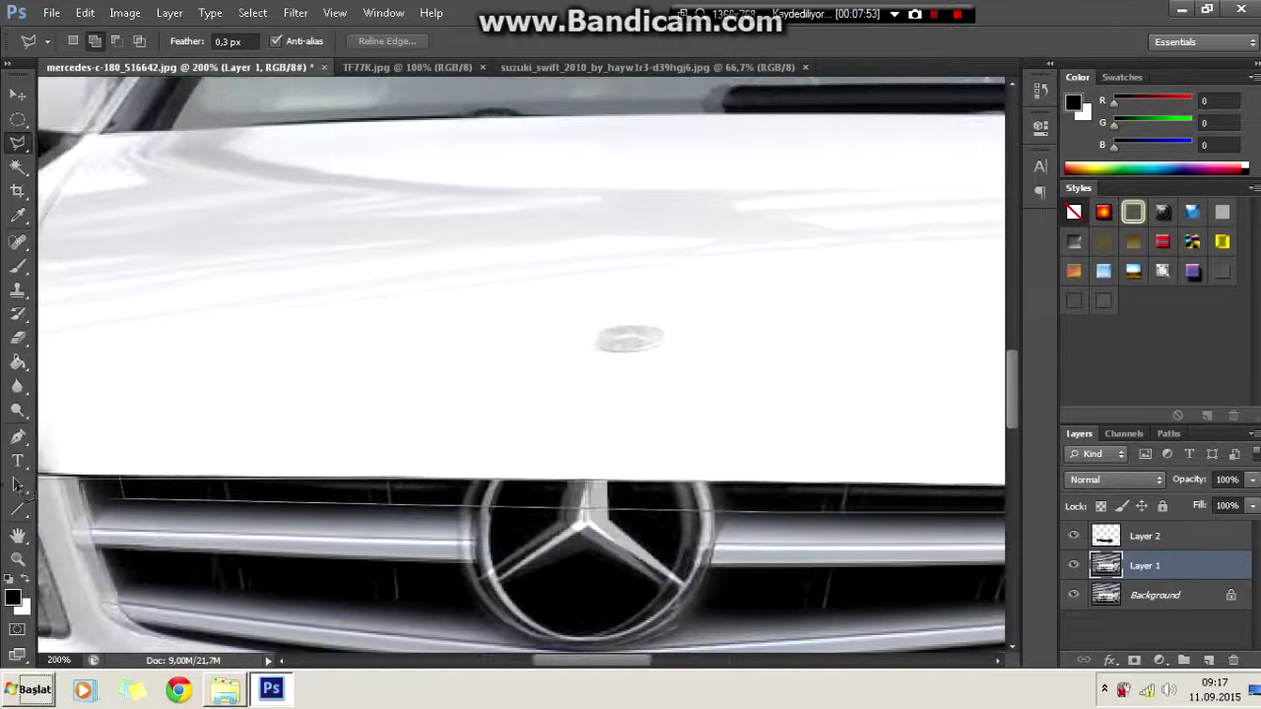
pyautogui.press('b')
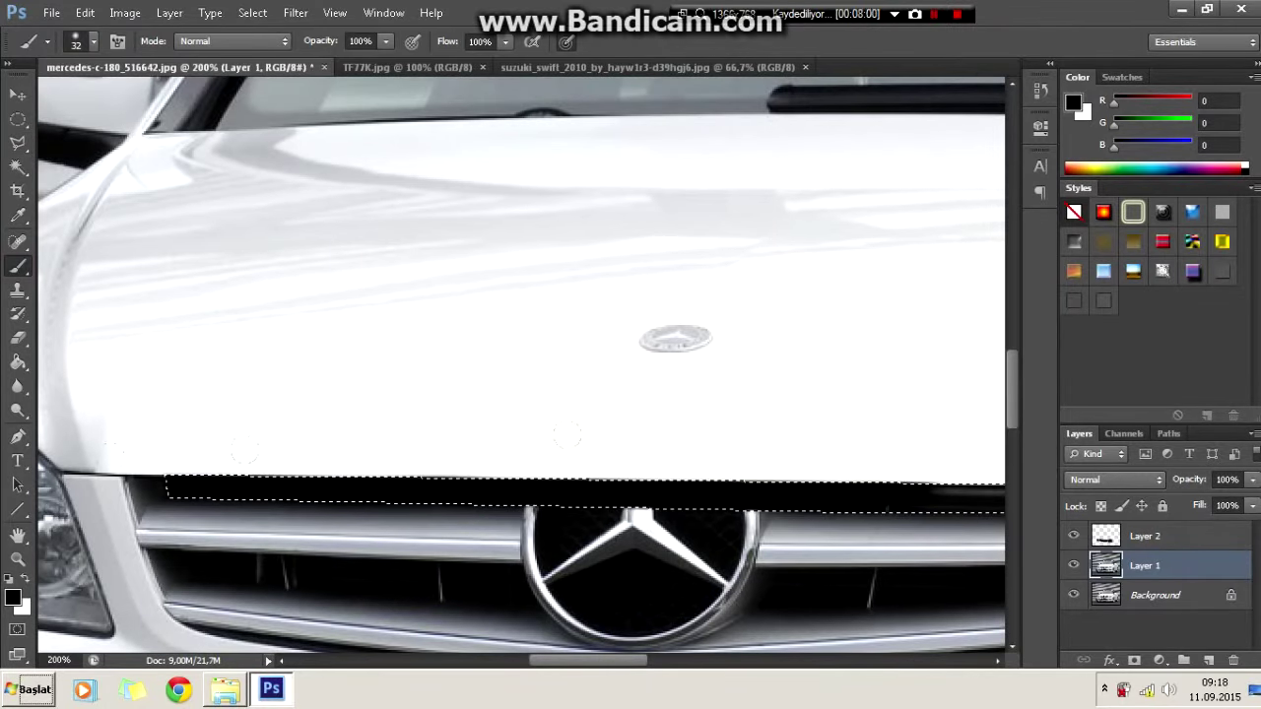
pyautogui.hscroll(3, 537, 507)
pyautogui.hscroll(5, 536, 507)
# Step: Select the top of the Mercedes star and smudge the chrome grille bar across it
pyautogui.click(17, 144)
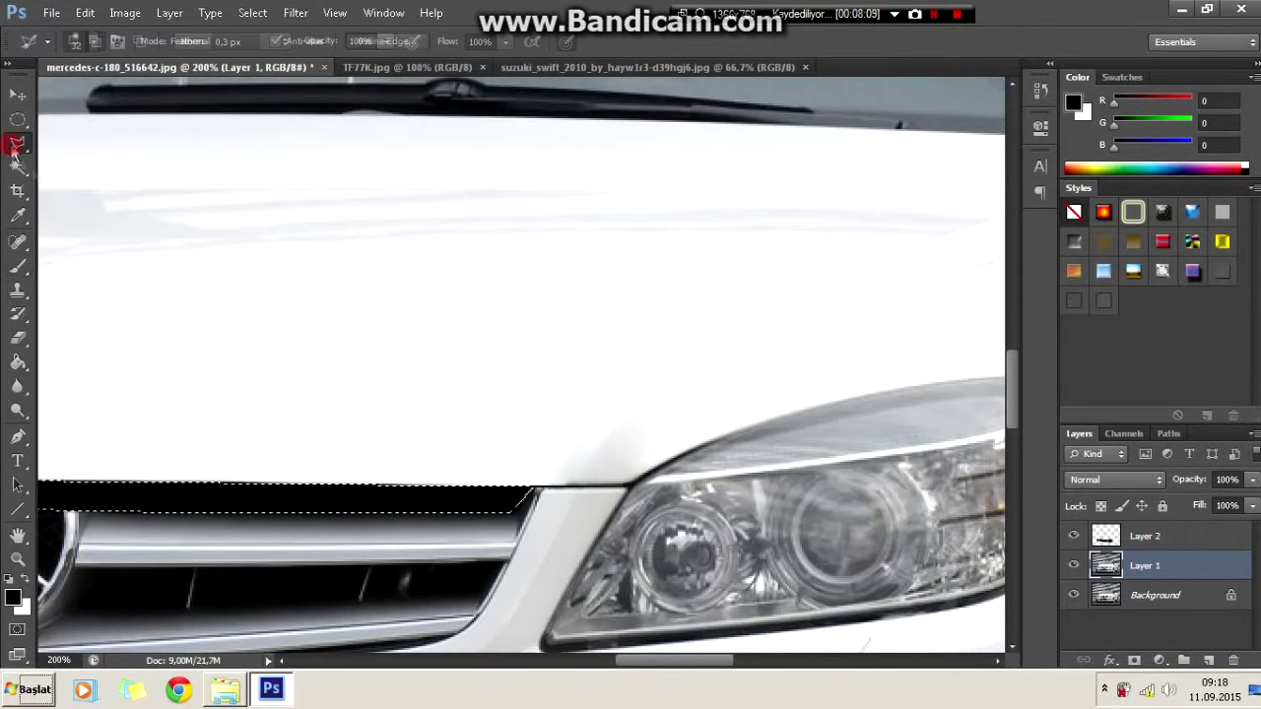
pyautogui.hscroll(-10, 522, 365)
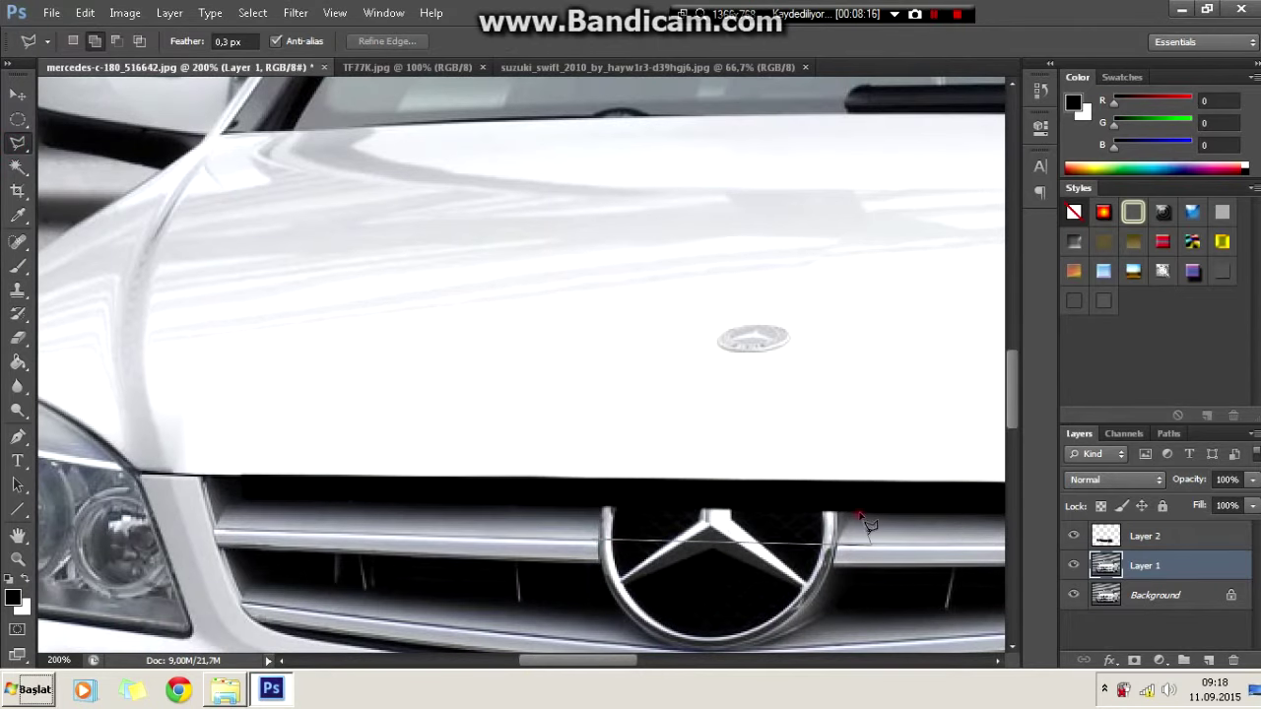
pyautogui.click(579, 512)
pyautogui.rightClick(17, 387)
pyautogui.click(79, 417)
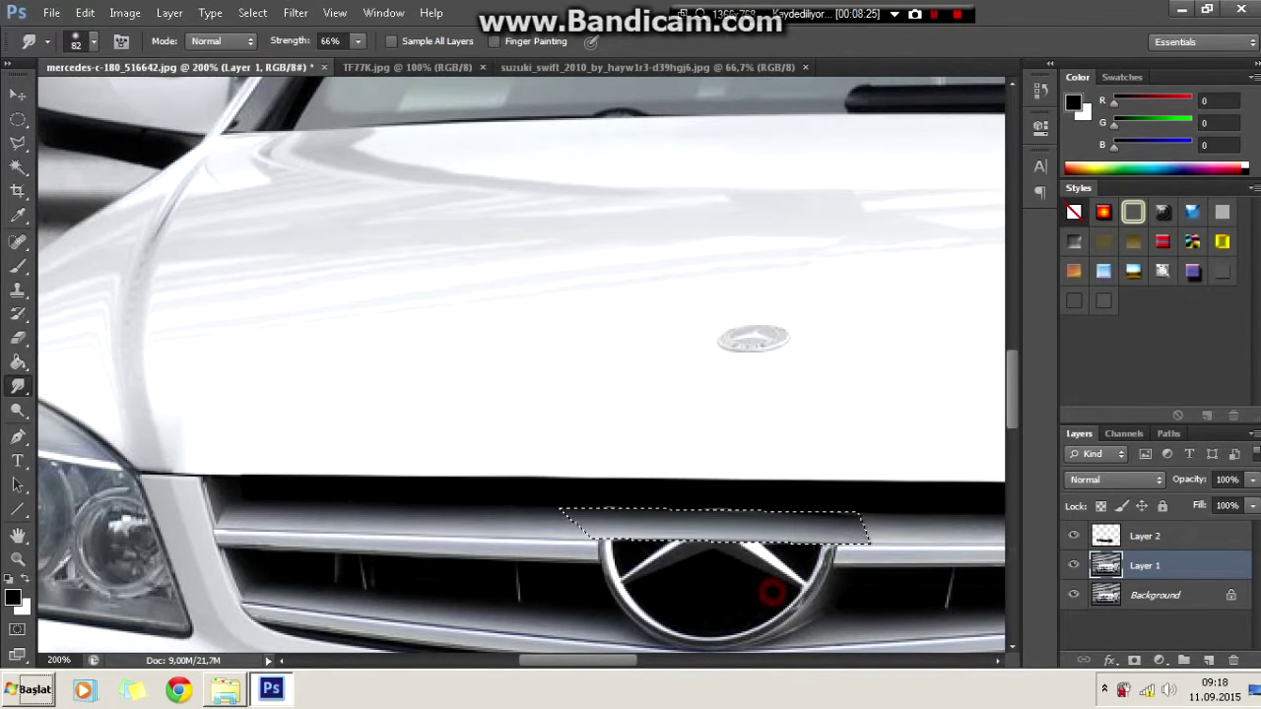
pyautogui.hscroll(5, 690, 542)
# Step: Start a new Polygonal Lasso selection along the grille bar
pyautogui.rightClick(16, 386)
pyautogui.click(69, 377)
pyautogui.click(17, 144)
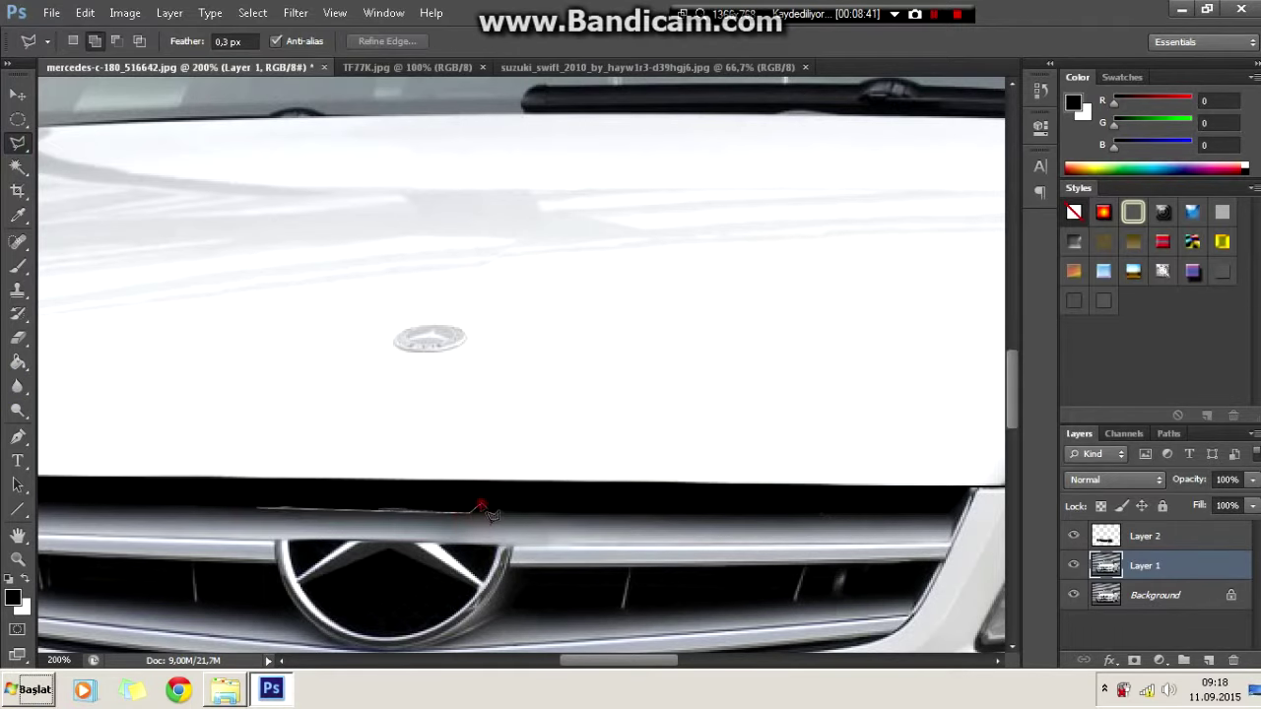
pyautogui.click(16, 389)
pyautogui.click(17, 144)
pyautogui.scroll(-5, 483, 281)
pyautogui.scroll(6, 482, 283)
pyautogui.scroll(-5, 591, 344)
pyautogui.hscroll(-5, 876, 458)
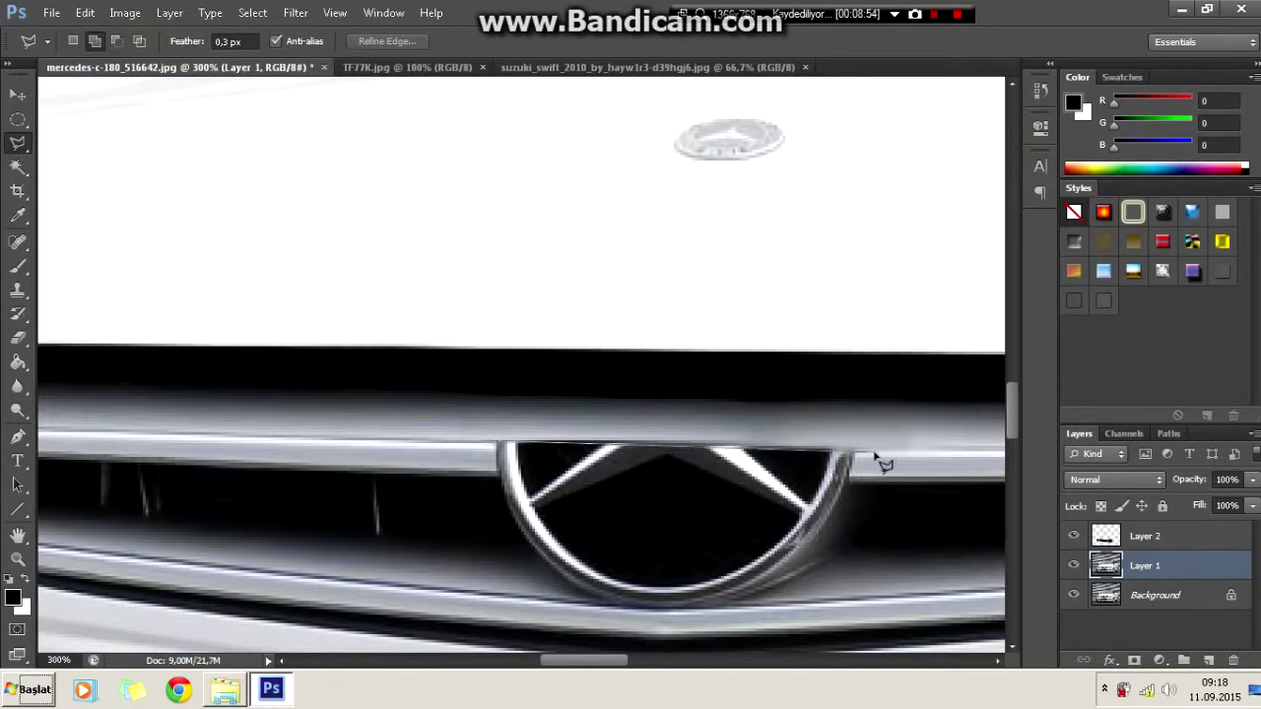
# Step: Sample the light grille chrome and smudge a strip across the star's upper point
pyautogui.press('i')
pyautogui.click(450, 445)
pyautogui.press('b')
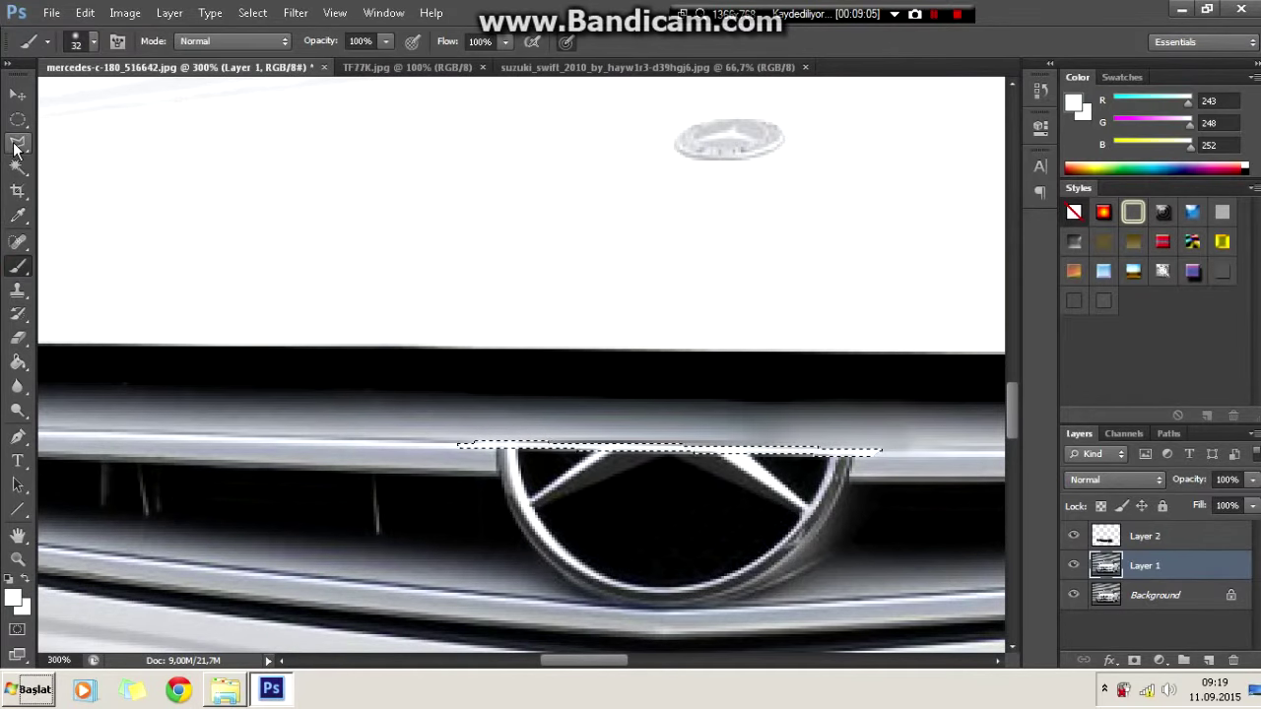
pyautogui.press('r')
pyautogui.hotkey('ctrl', 'd')
pyautogui.press('l')
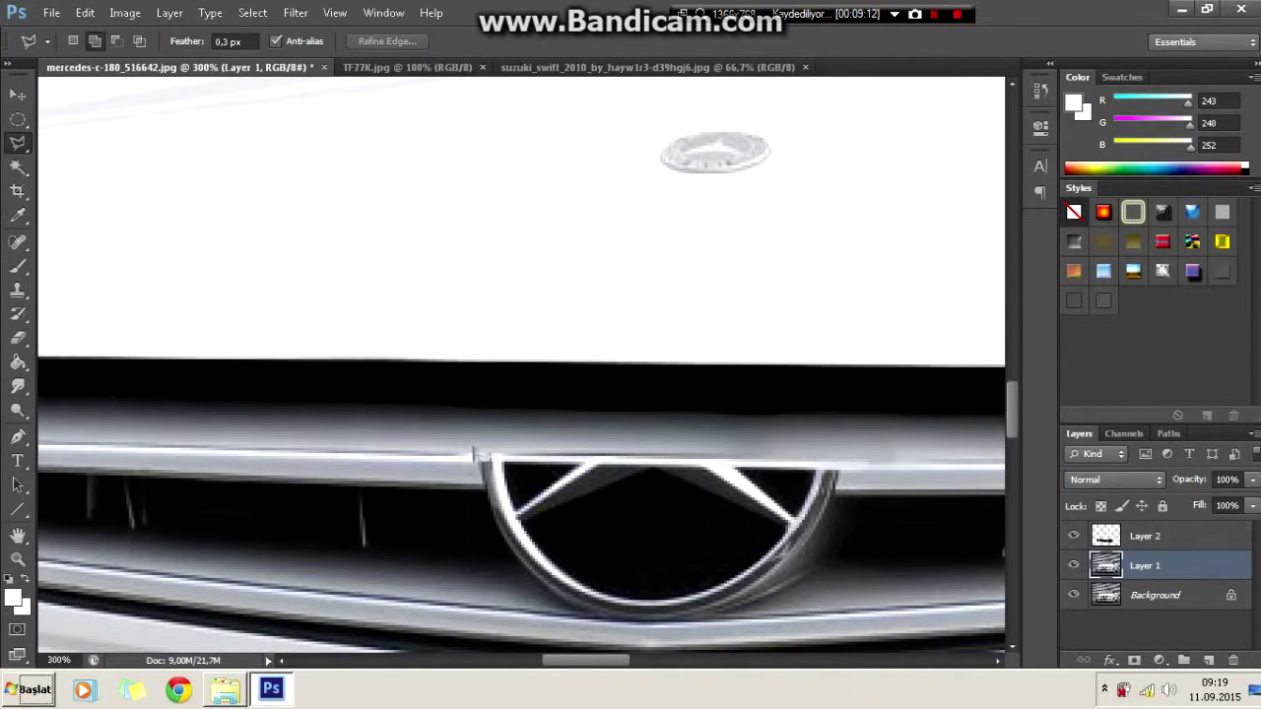
pyautogui.click(22, 388)
pyautogui.moveTo(454, 476); pyautogui.dragTo(636, 478)
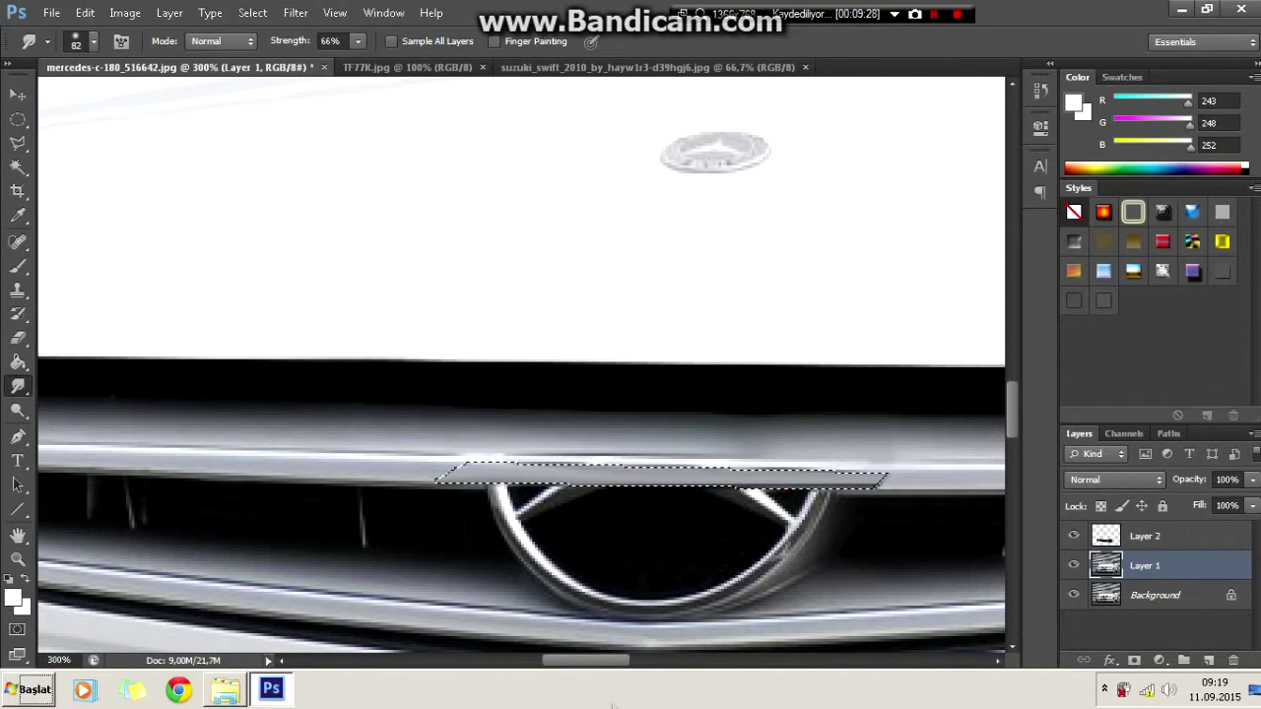
pyautogui.hscroll(3, 522, 364)
# Step: Switch to the Blur Tool with a 12 px brush
pyautogui.rightClick(506, 259)
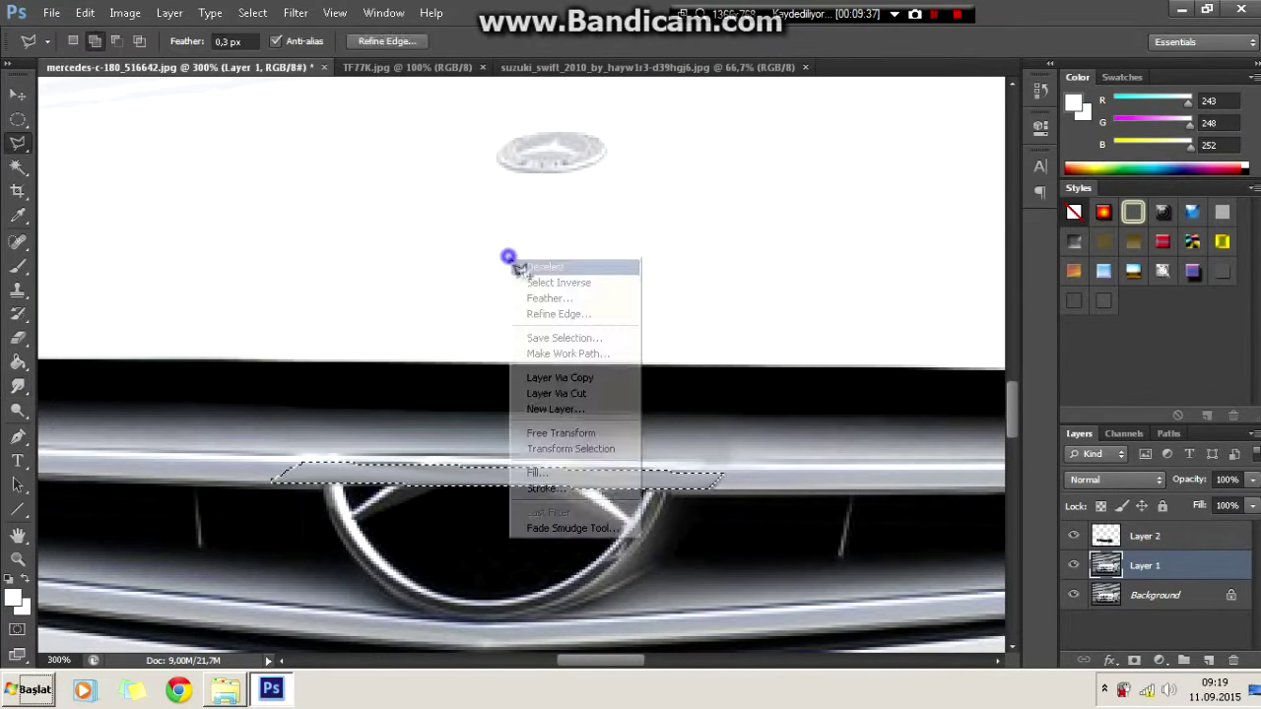
pyautogui.click(537, 267)
pyautogui.rightClick(17, 386)
pyautogui.click(90, 377)
pyautogui.click(76, 41)
pyautogui.moveTo(59, 84); pyautogui.dragTo(45, 83)
pyautogui.press('Return')
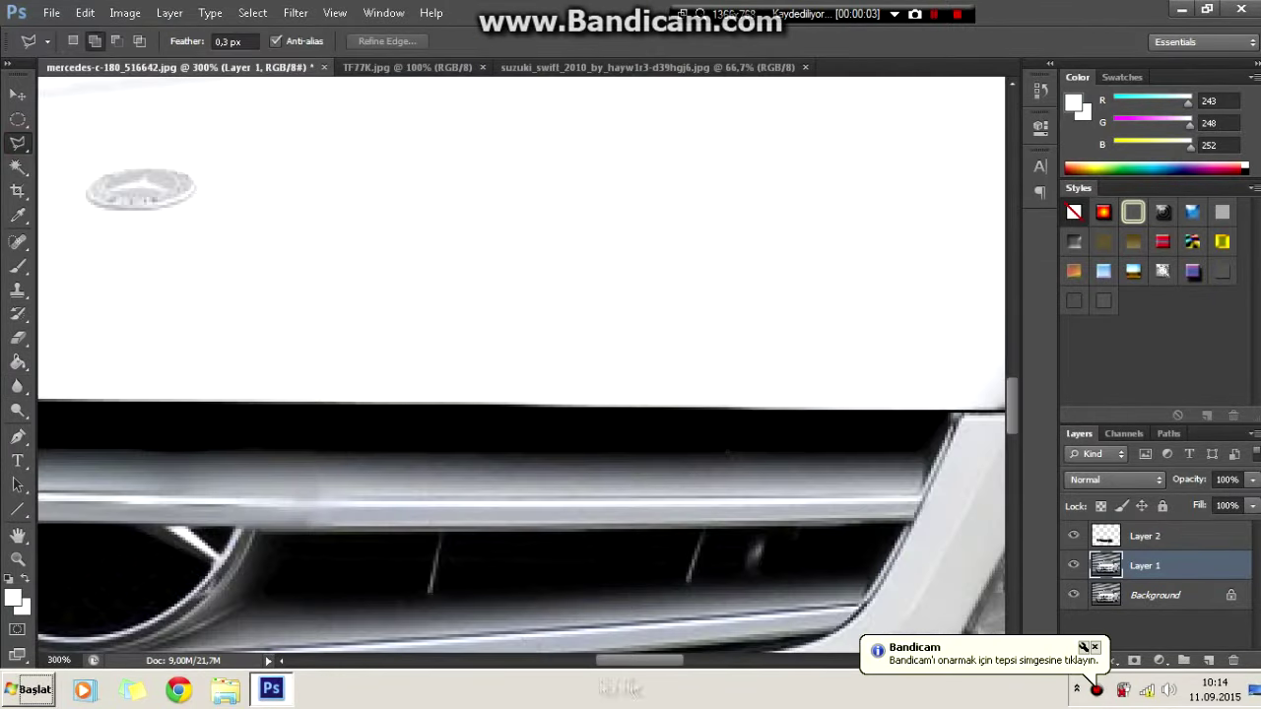
# Step: Select along the grille's lower opening and reset colours to black and white
pyautogui.hscroll(-5, 180, 529)
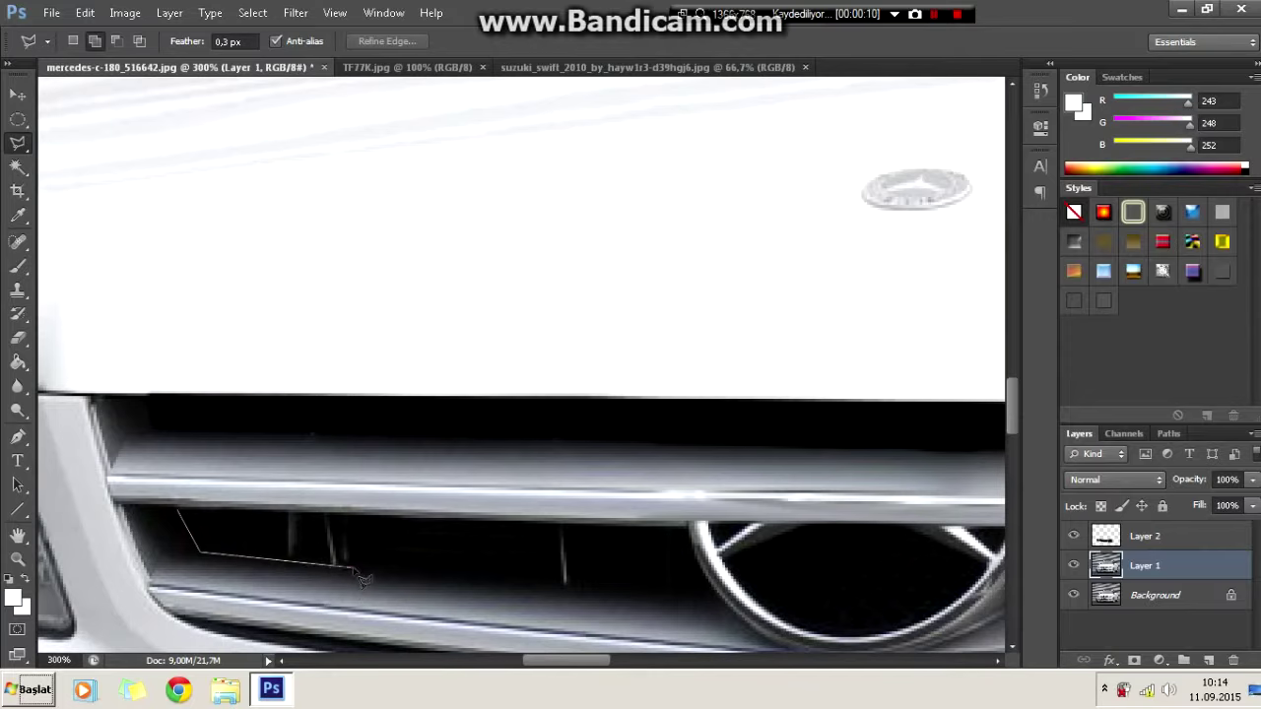
pyautogui.click(634, 605)
pyautogui.hscroll(5, 634, 605)
pyautogui.hscroll(5, 689, 552)
pyautogui.click(867, 510)
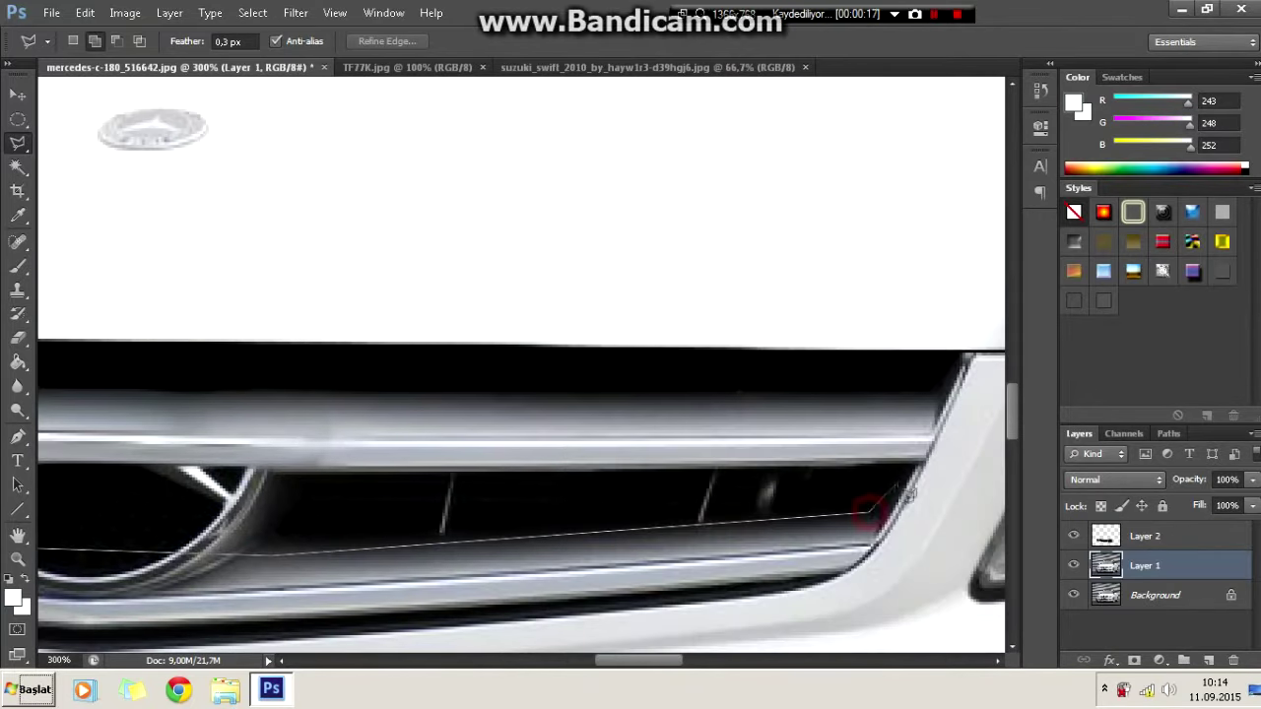
pyautogui.hscroll(-3, 138, 475)
pyautogui.hscroll(-2, 138, 474)
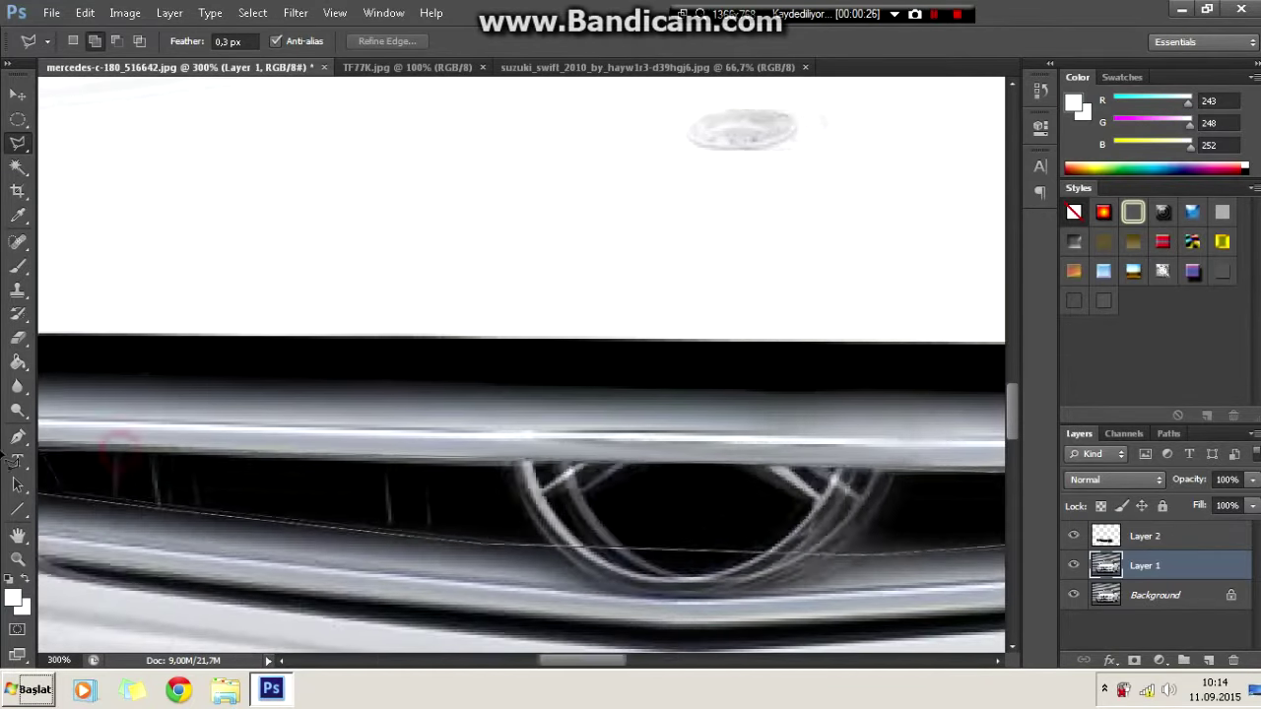
pyautogui.hscroll(-2, 138, 474)
pyautogui.press('Return')
pyautogui.press('b')
pyautogui.press('d')
pyautogui.hotkey('ctrl', '-')
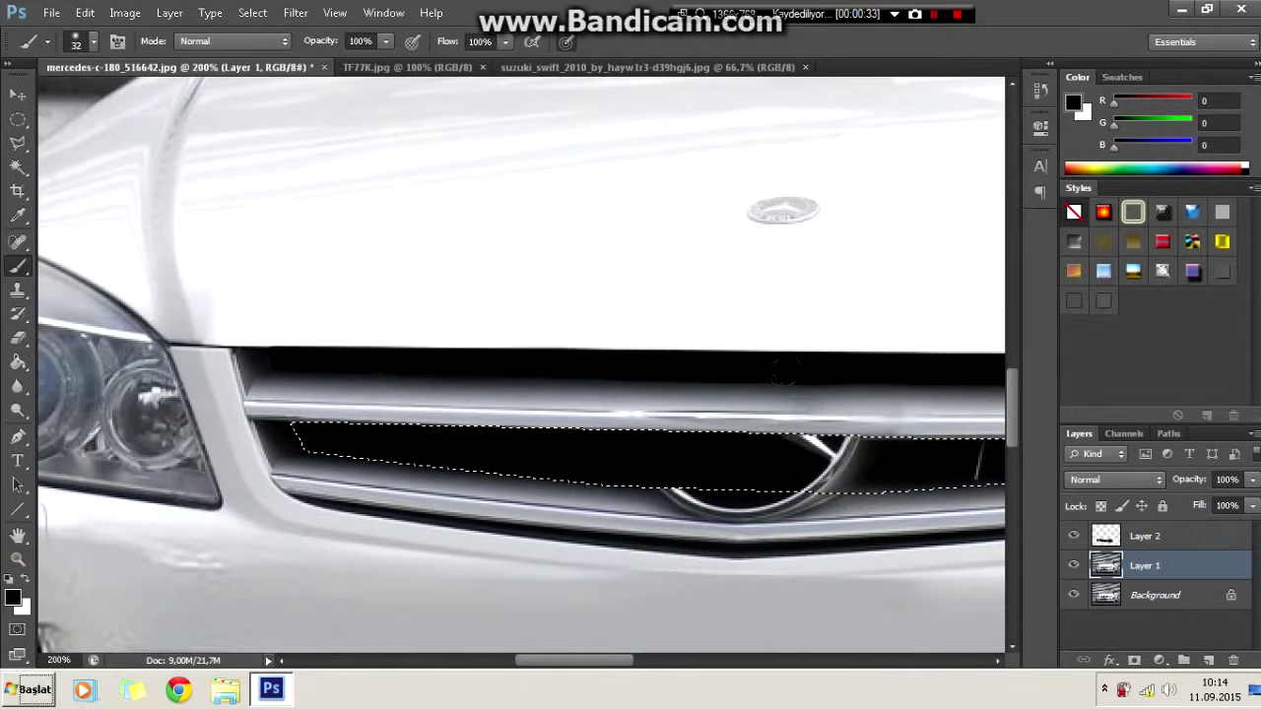
pyautogui.hscroll(5, 522, 364)
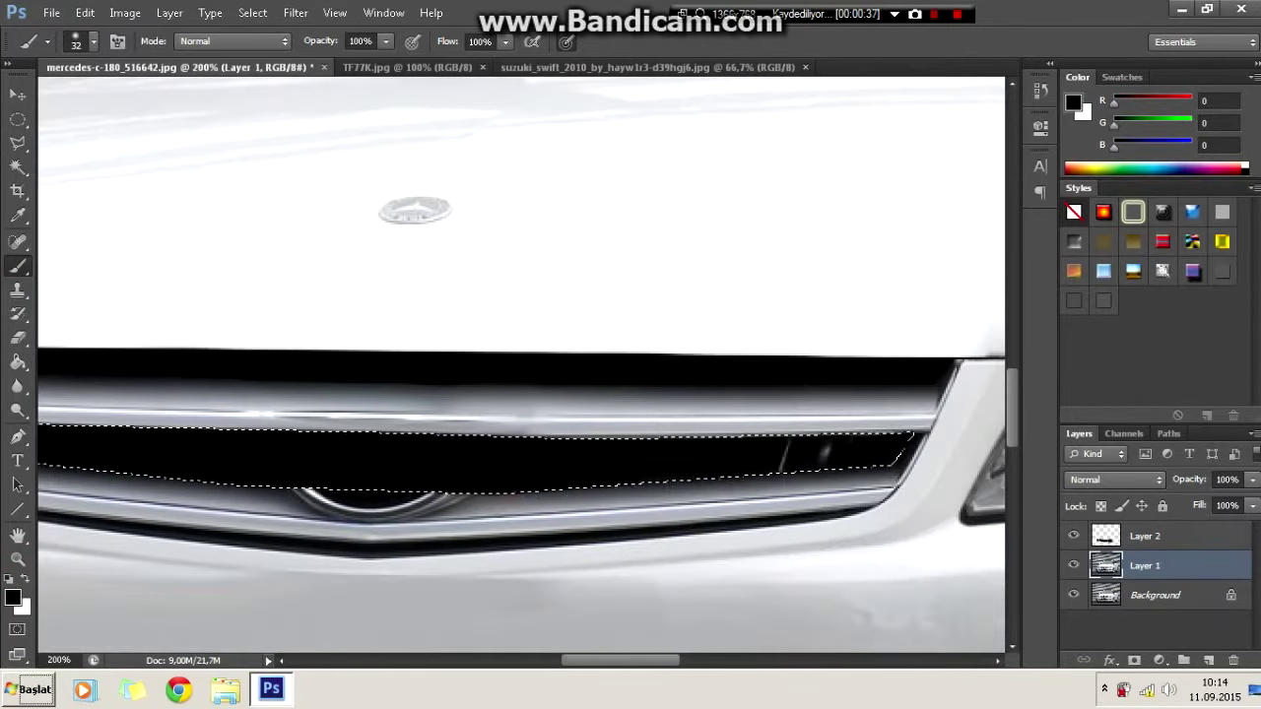
# Step: Reselect the strip beneath the lower grille bar and smudge it
pyautogui.click(17, 144)
pyautogui.hotkey('ctrl', 'd')
pyautogui.hscroll(-3, 522, 364)
pyautogui.hscroll(4, 937, 459)
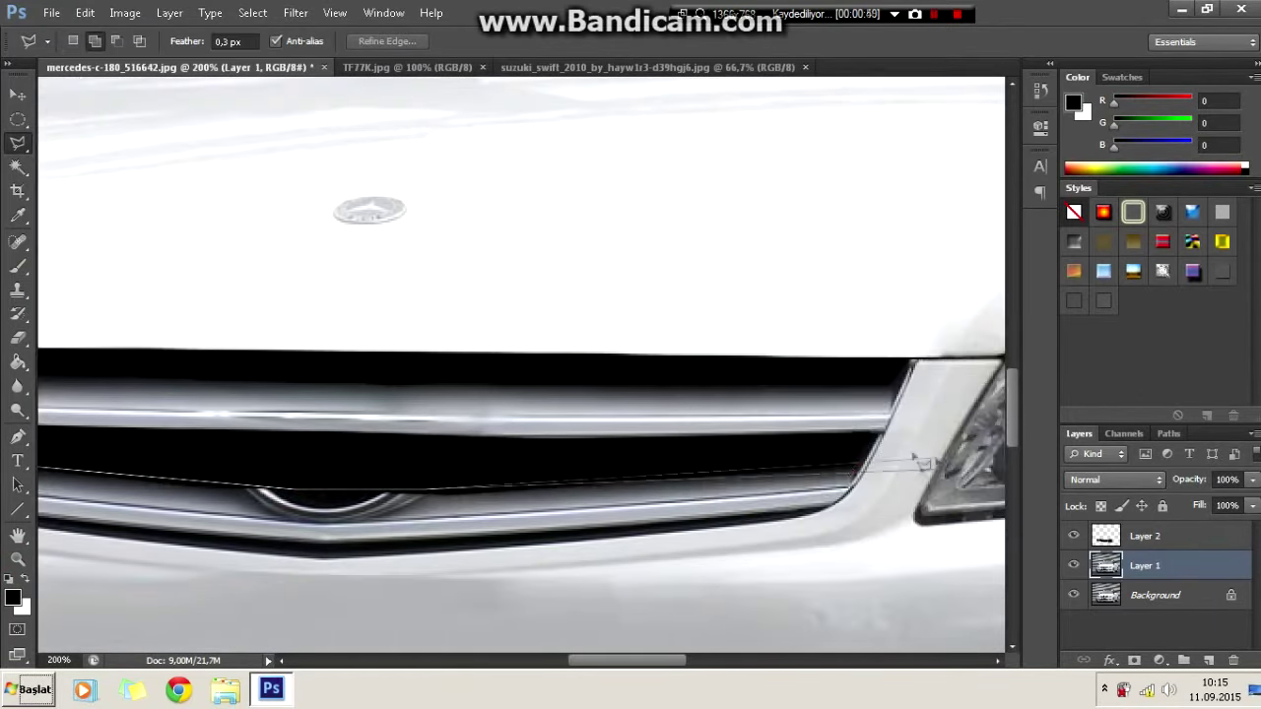
pyautogui.doubleClick(96, 478)
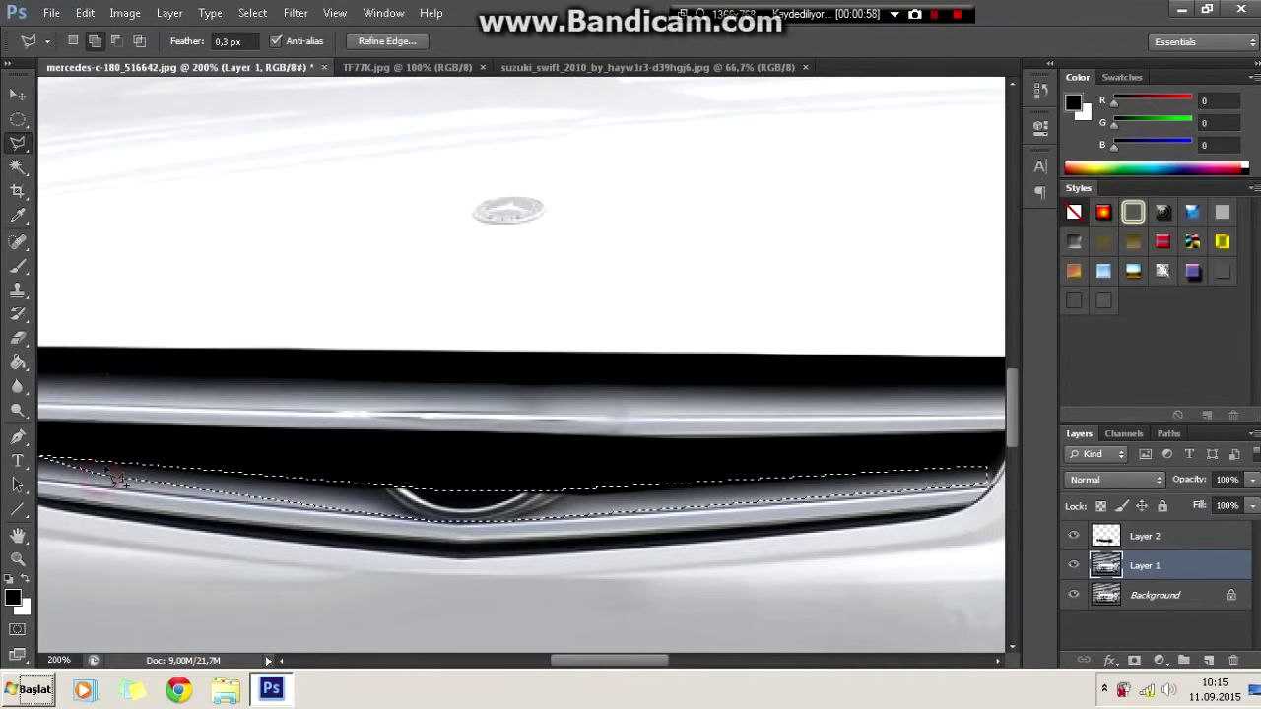
pyautogui.click(17, 386)
pyautogui.click(78, 430)
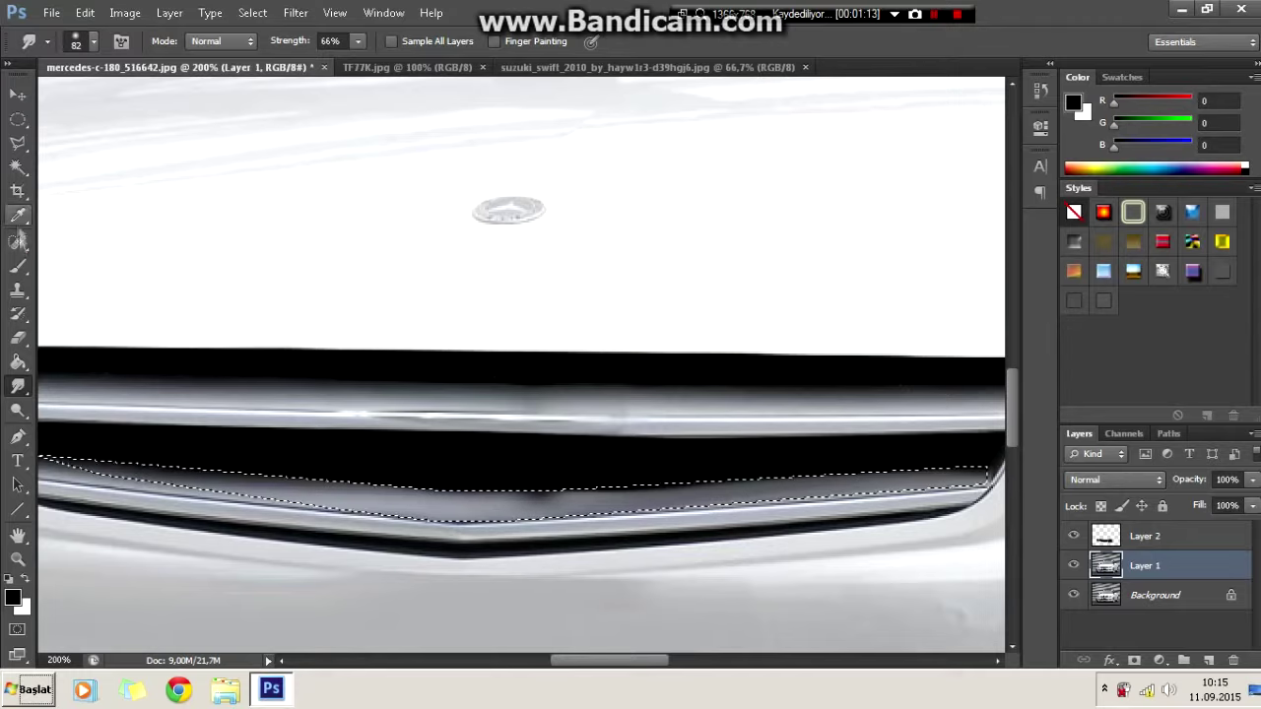
# Step: Sample a grille grey and paint it into the selected strip
pyautogui.click(17, 214)
pyautogui.click(11, 598)
pyautogui.press('Escape')
pyautogui.click(17, 266)
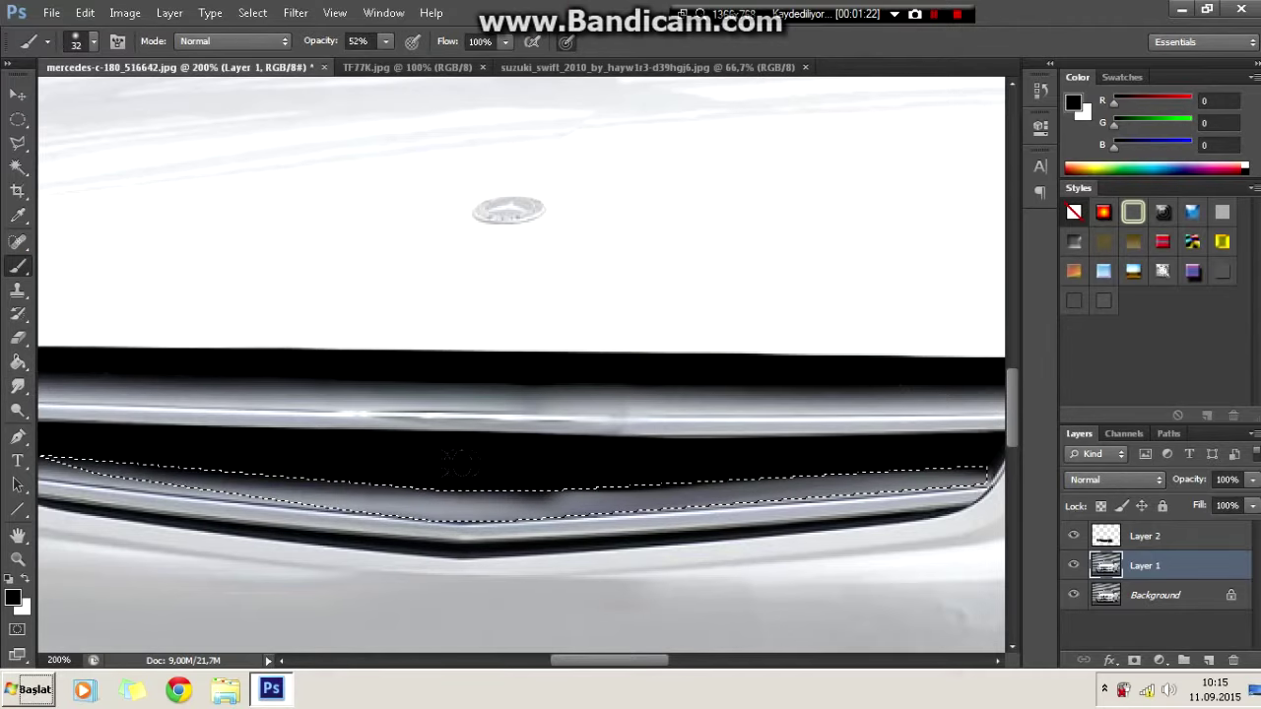
pyautogui.hotkey('ctrl', '0')
pyautogui.hotkey('ctrl', '+')
pyautogui.hotkey('ctrl', '+')
pyautogui.hotkey('ctrl', '+')
# Step: Sample the grille bar's grey as paint colour and smudge the strip smooth
pyautogui.hotkey('ctrl', 'd')
pyautogui.press('l')
pyautogui.press('b')
pyautogui.keyDown('alt'); pyautogui.click(483, 473); pyautogui.keyUp('alt')
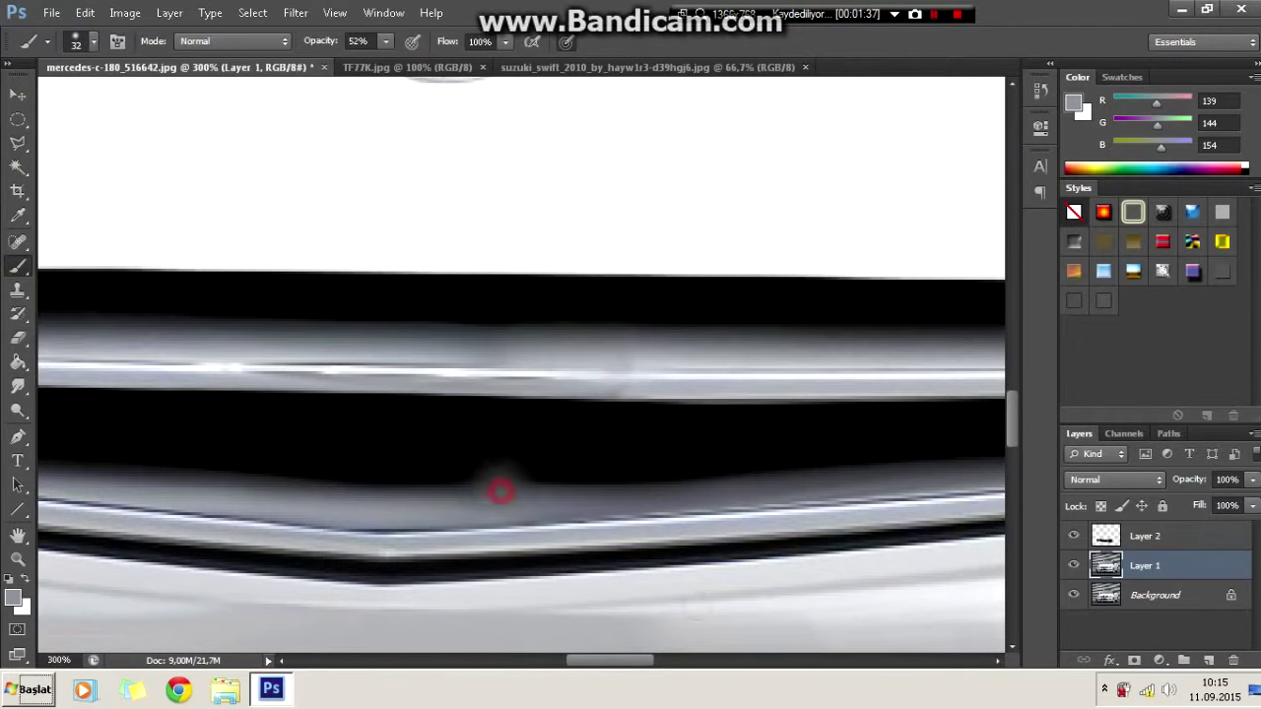
pyautogui.rightClick(17, 385)
pyautogui.click(74, 430)
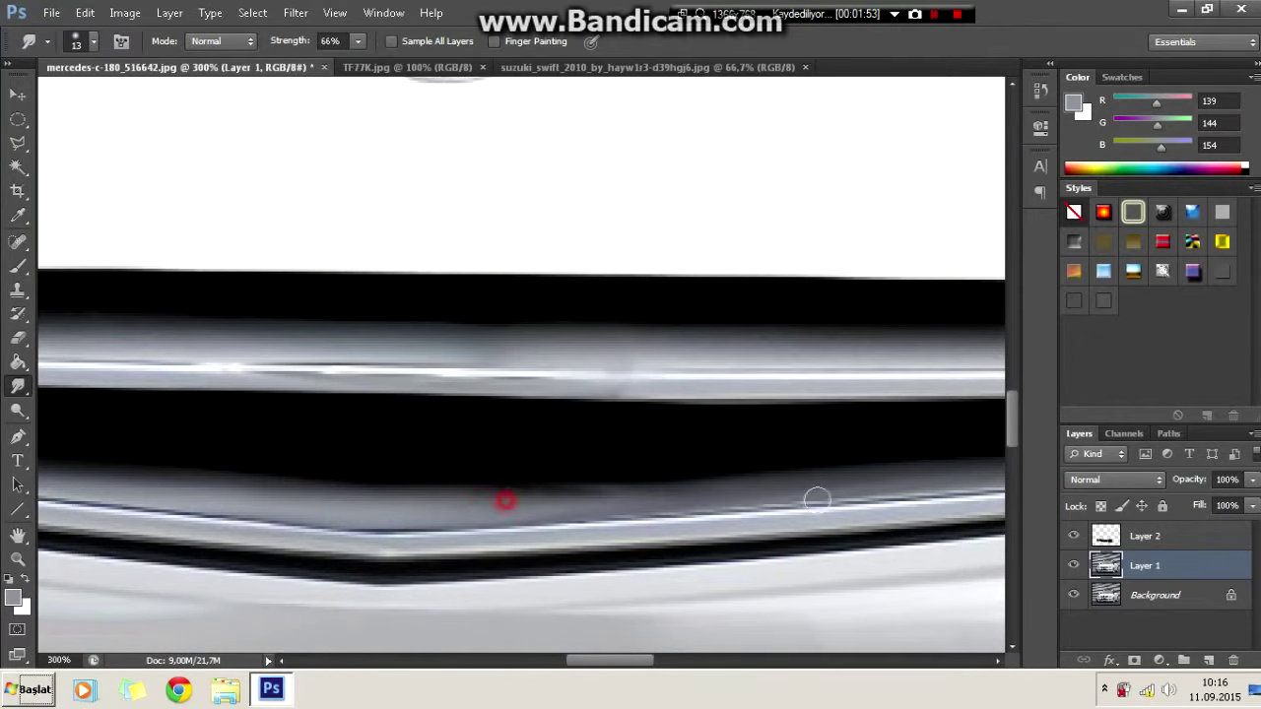
pyautogui.hotkey('ctrl', '0')
pyautogui.hotkey('ctrl', '+')
pyautogui.hotkey('ctrl', '+')
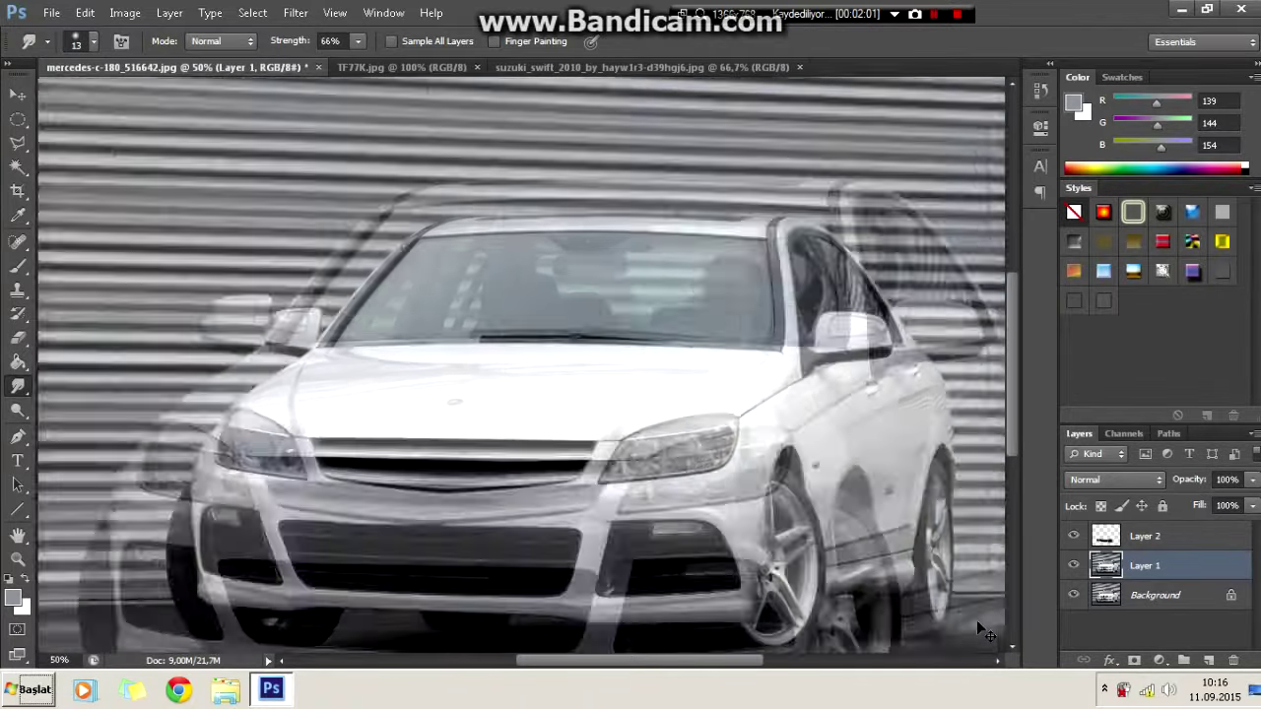
pyautogui.hotkey('ctrl', '+')
# Step: Select the hood emblem and smudge it away
pyautogui.press('l')
pyautogui.doubleClick(174, 558)
pyautogui.press('r')
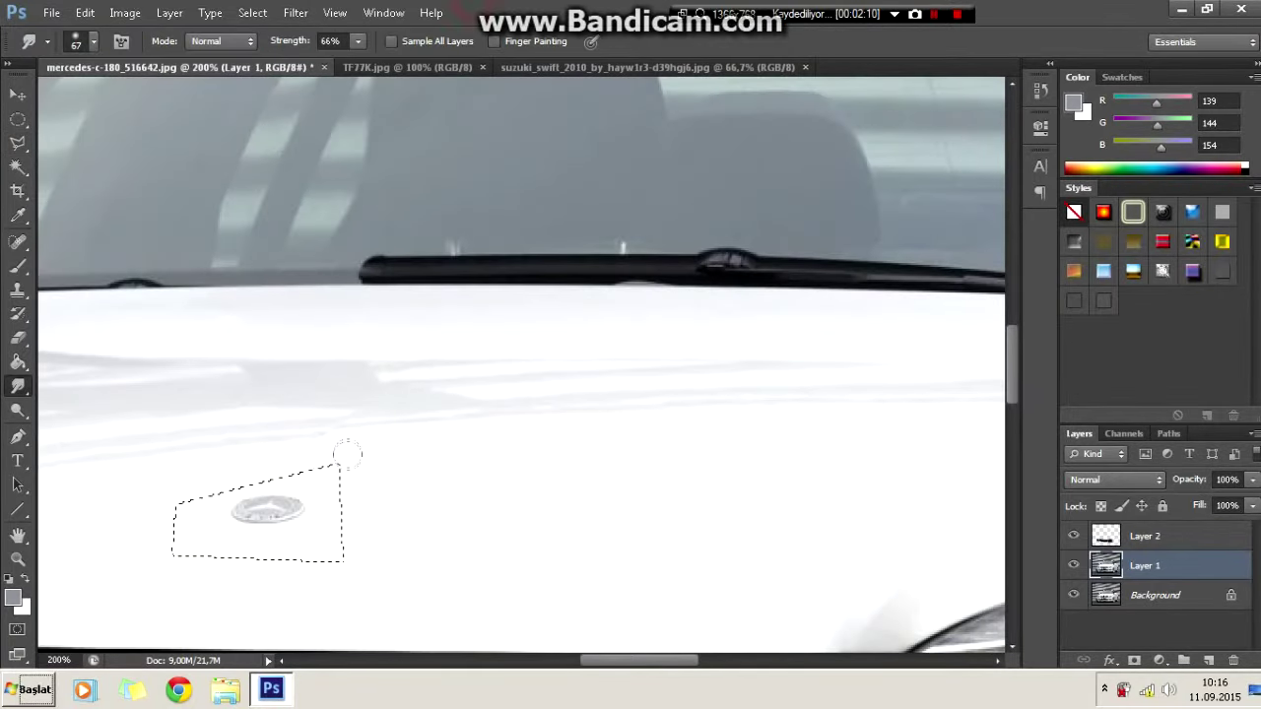
pyautogui.press('l')
pyautogui.hotkey('ctrl', '-')
pyautogui.hotkey('ctrl', '-')
pyautogui.hotkey('ctrl', '-')
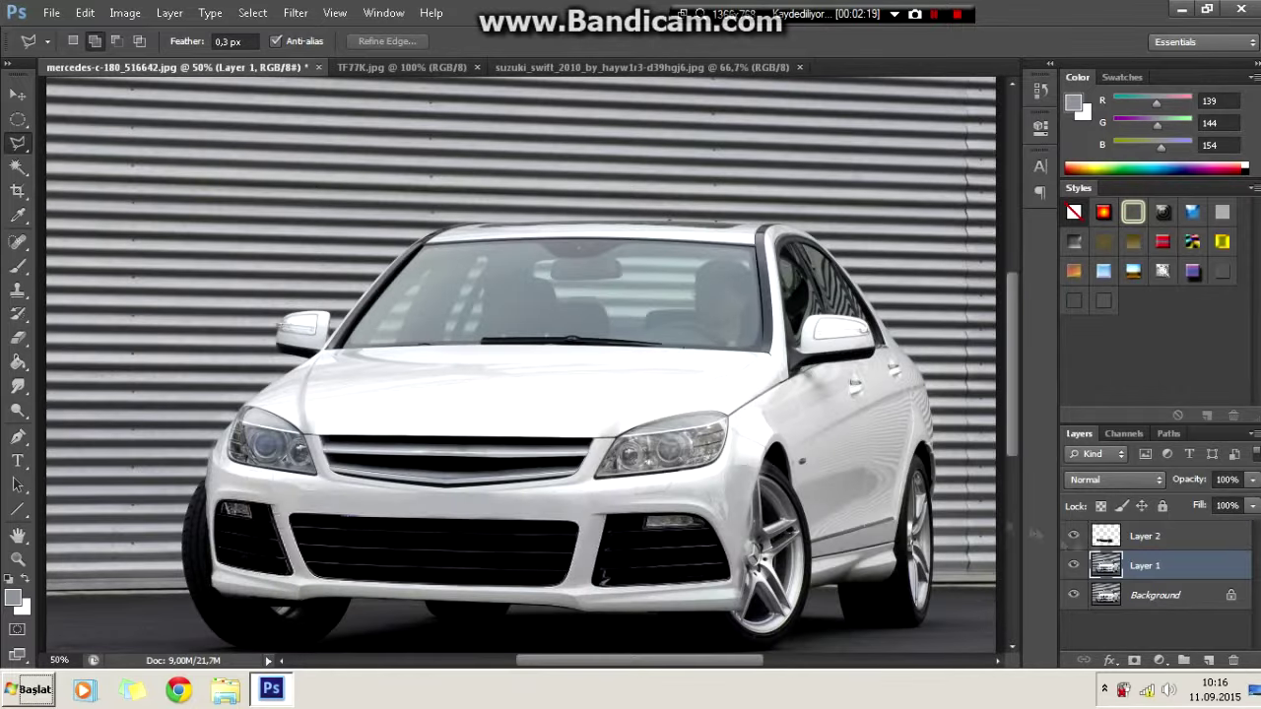
# Step: Merge Layer 2 down into Layer 1
pyautogui.rightClick(1143, 535)
pyautogui.click(1077, 352)
pyautogui.hotkey('ctrl', '+')
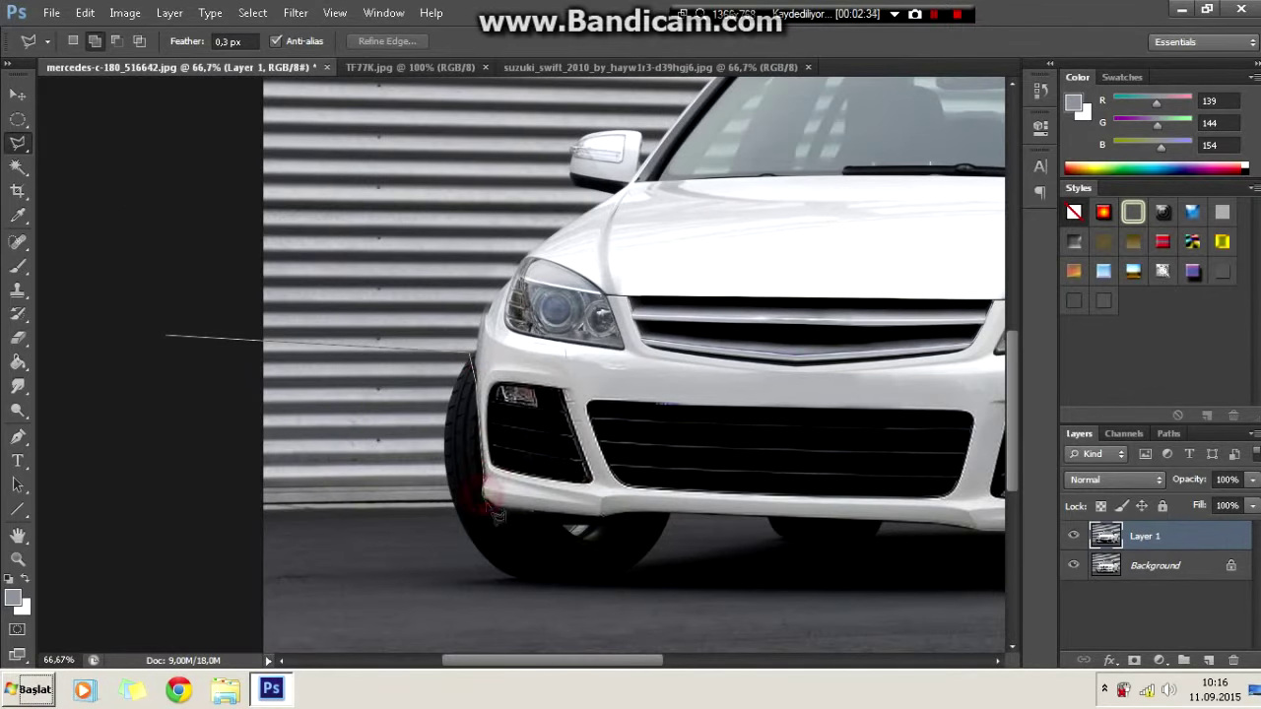
# Step: Trace a Polygonal Lasso outline around the car's lower body and wheel arches
pyautogui.hscroll(3, 744, 525)
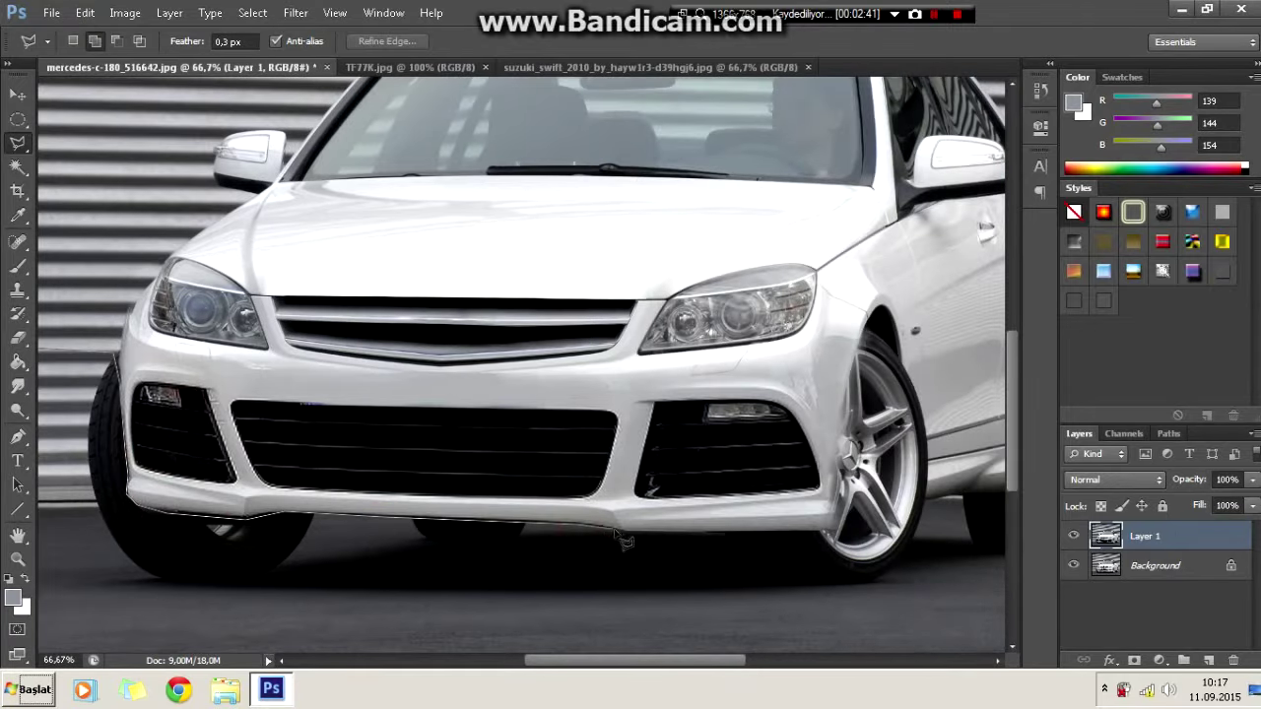
pyautogui.hscroll(2, 831, 540)
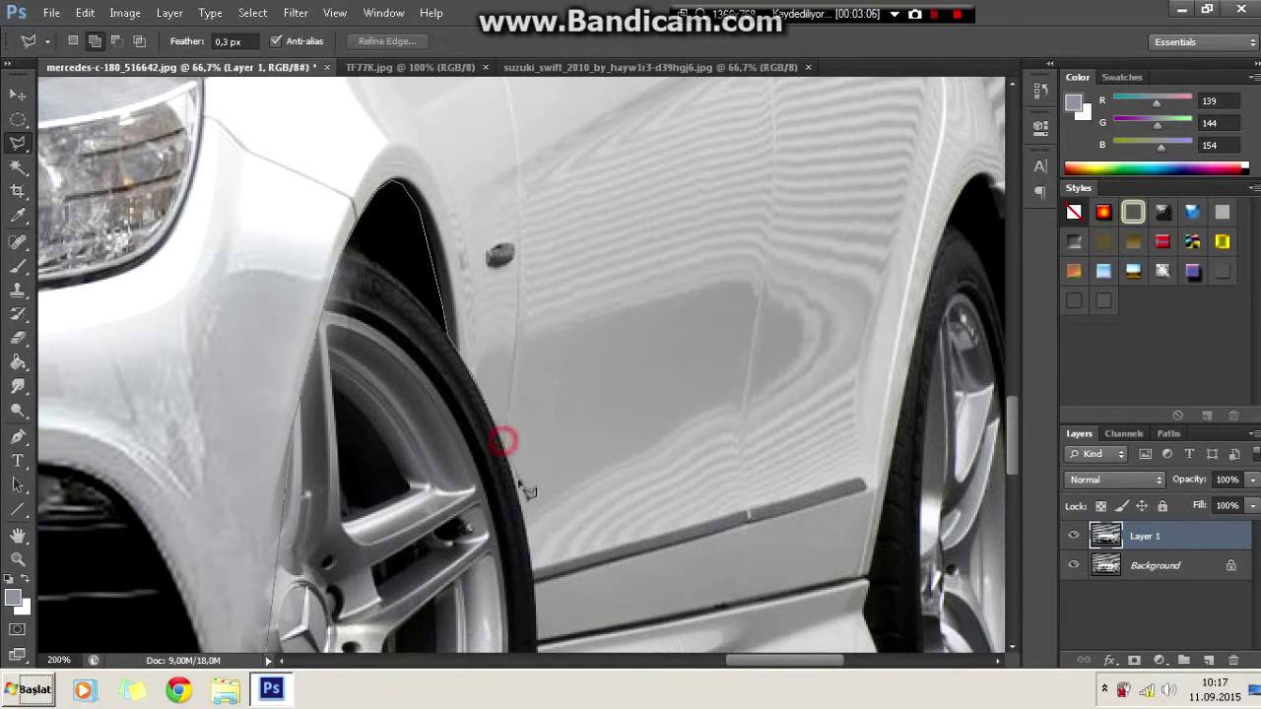
pyautogui.scroll(-3, 540, 563)
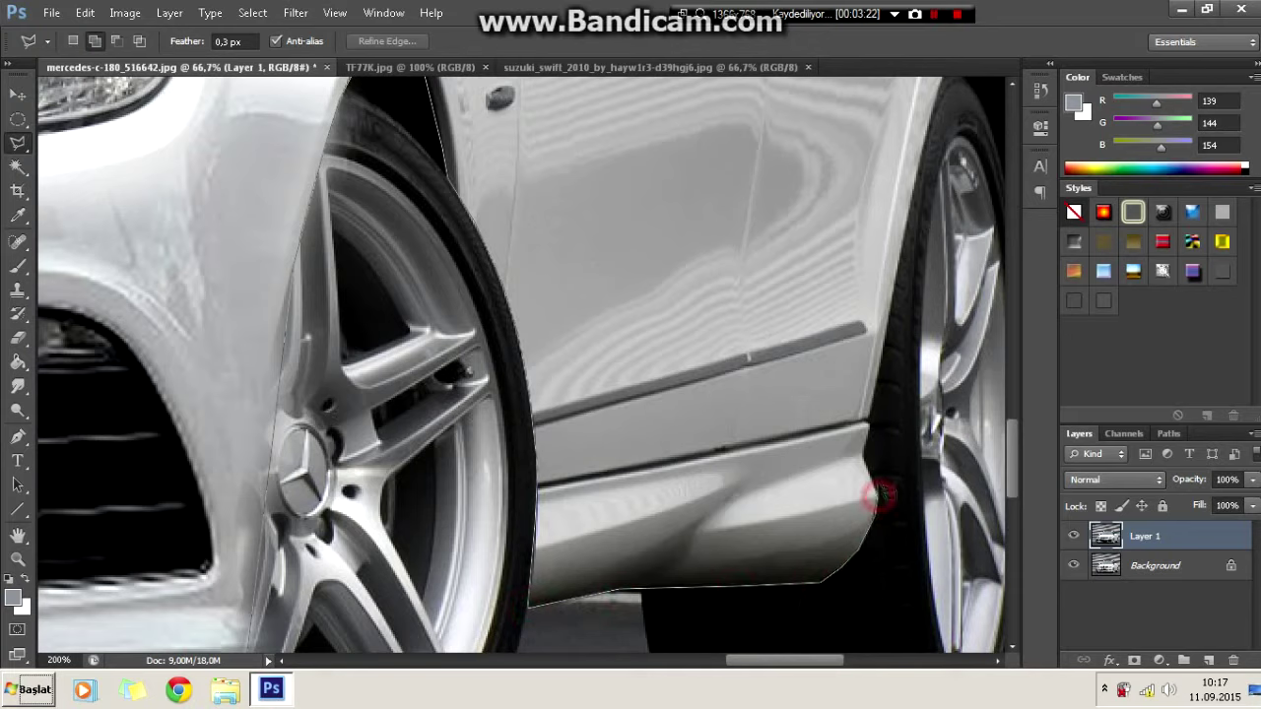
pyautogui.click(889, 326)
pyautogui.hotkey('ctrl', '+')
pyautogui.click(301, 245)
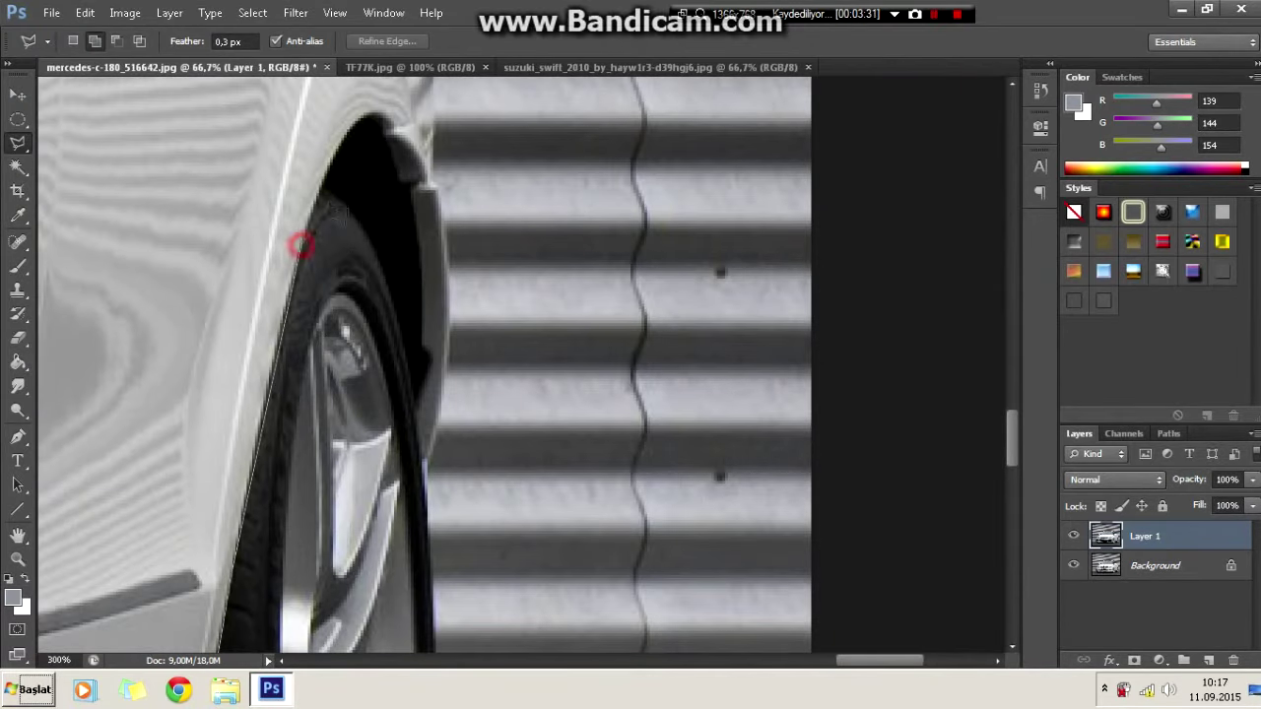
pyautogui.hotkey('ctrl', '-')
pyautogui.hotkey('ctrl', '-')
pyautogui.hotkey('ctrl', '-')
pyautogui.hotkey('ctrl', '-')
pyautogui.hotkey('ctrl', '-')
pyautogui.click(144, 329)
pyautogui.doubleClick(148, 340)
pyautogui.rightClick(464, 367)
# Step: Stretch the selected front body with Free Transform to fit the car
pyautogui.click(537, 559)
pyautogui.moveTo(782, 317); pyautogui.dragTo(867, 326)
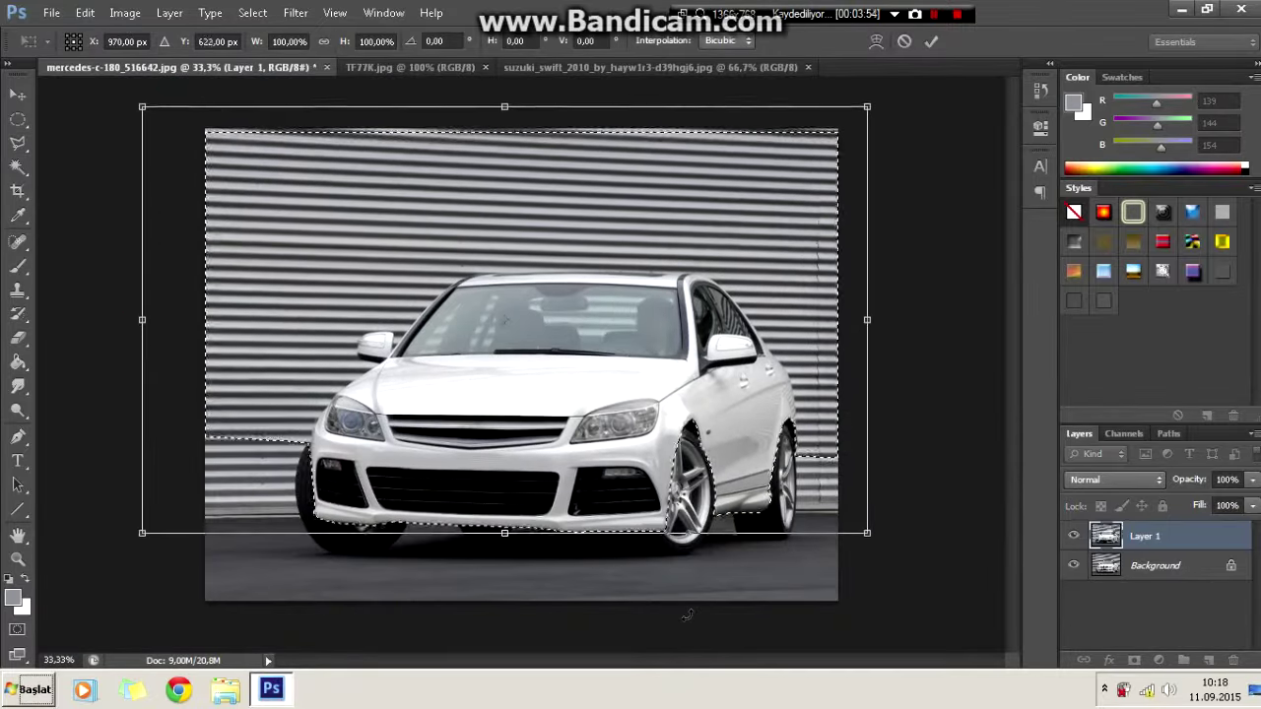
pyautogui.press('Return')
pyautogui.hotkey('ctrl', 'd')
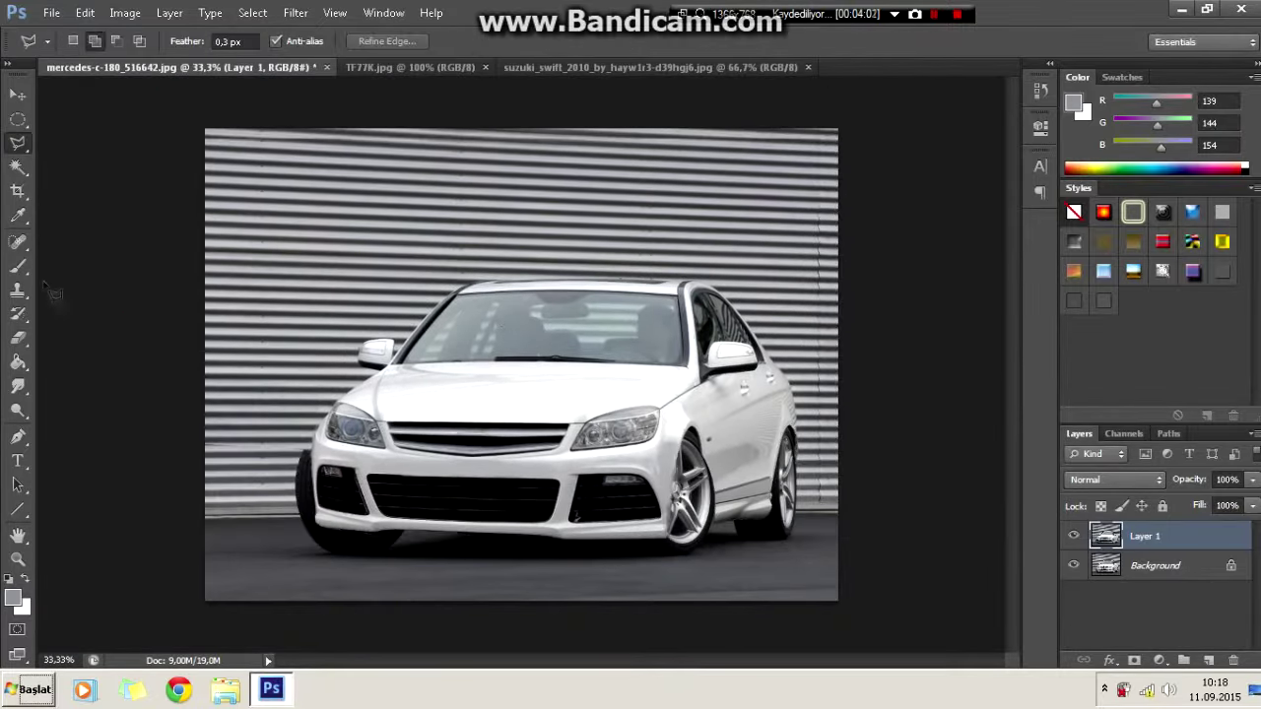
pyautogui.hotkey('ctrl', '+')
pyautogui.hotkey('ctrl', '+')
pyautogui.hotkey('ctrl', '+')
pyautogui.hotkey('ctrl', '+')
pyautogui.click(1073, 534)
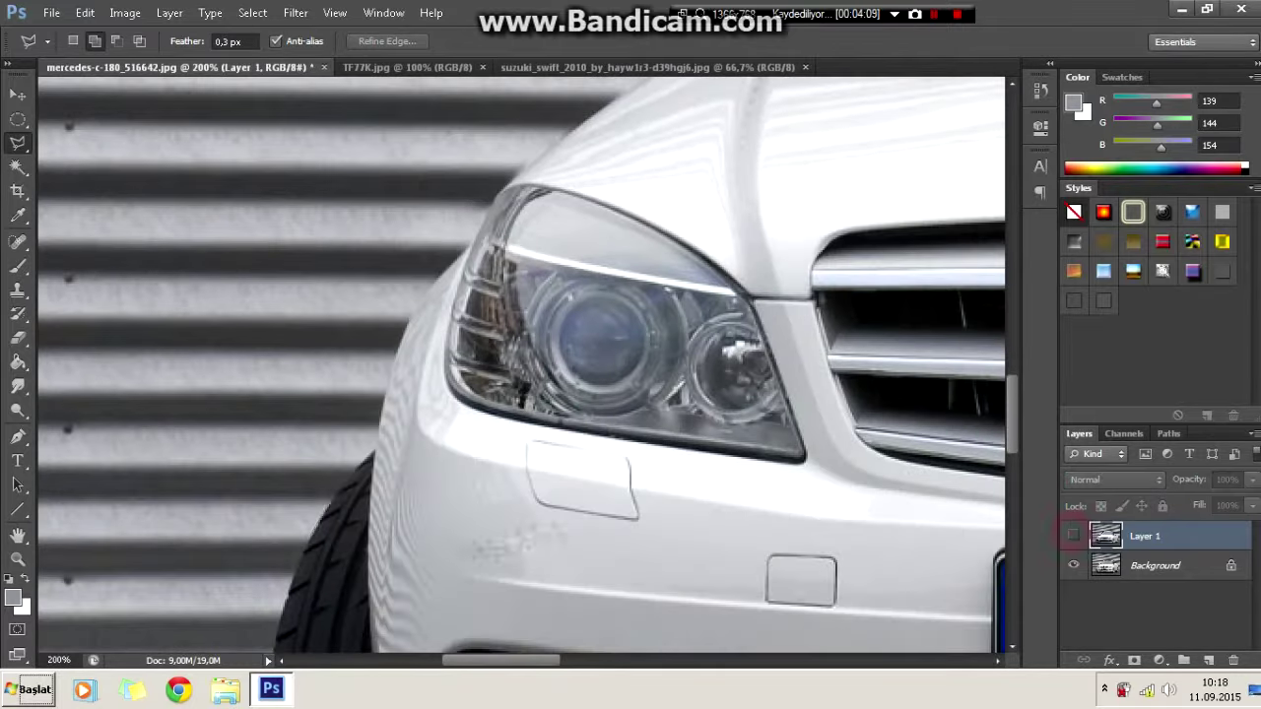
pyautogui.click(1072, 535)
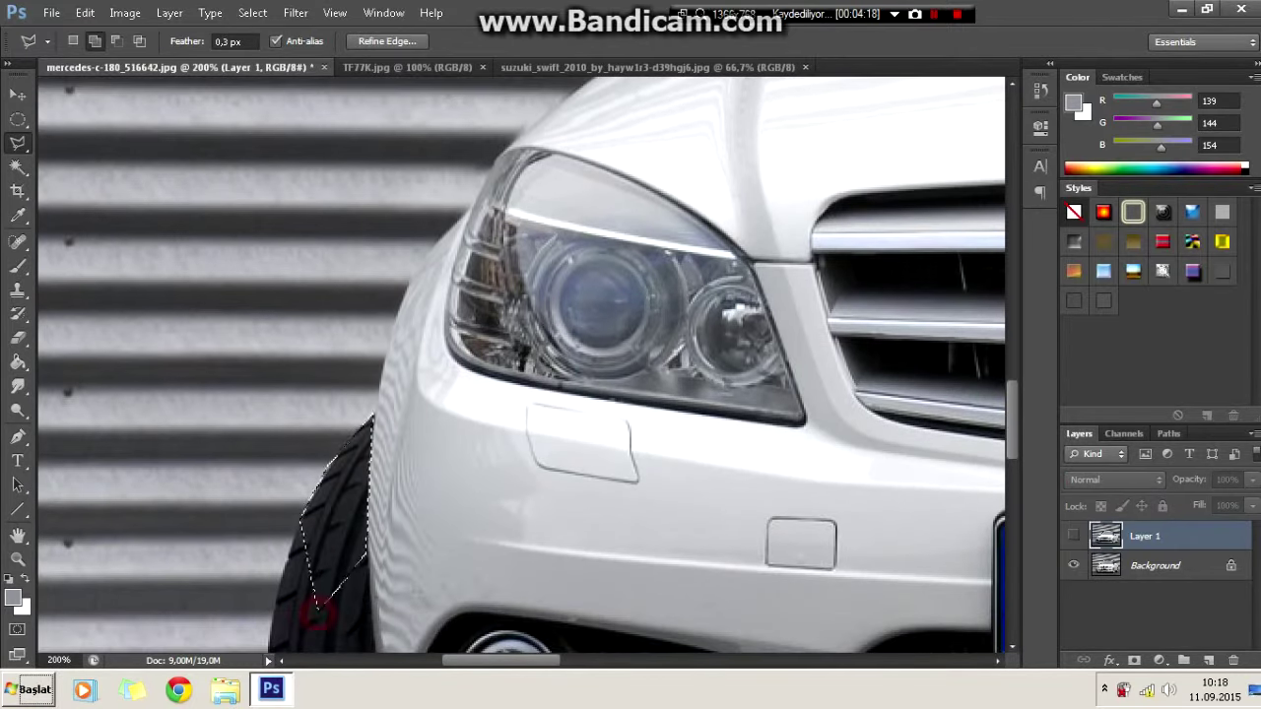
# Step: Erase the stray edges around the front wheel
pyautogui.rightClick(591, 282)
pyautogui.click(724, 308)
pyautogui.hotkey('ctrl', '-')
pyautogui.hotkey('ctrl', '-')
pyautogui.hotkey('ctrl', '-')
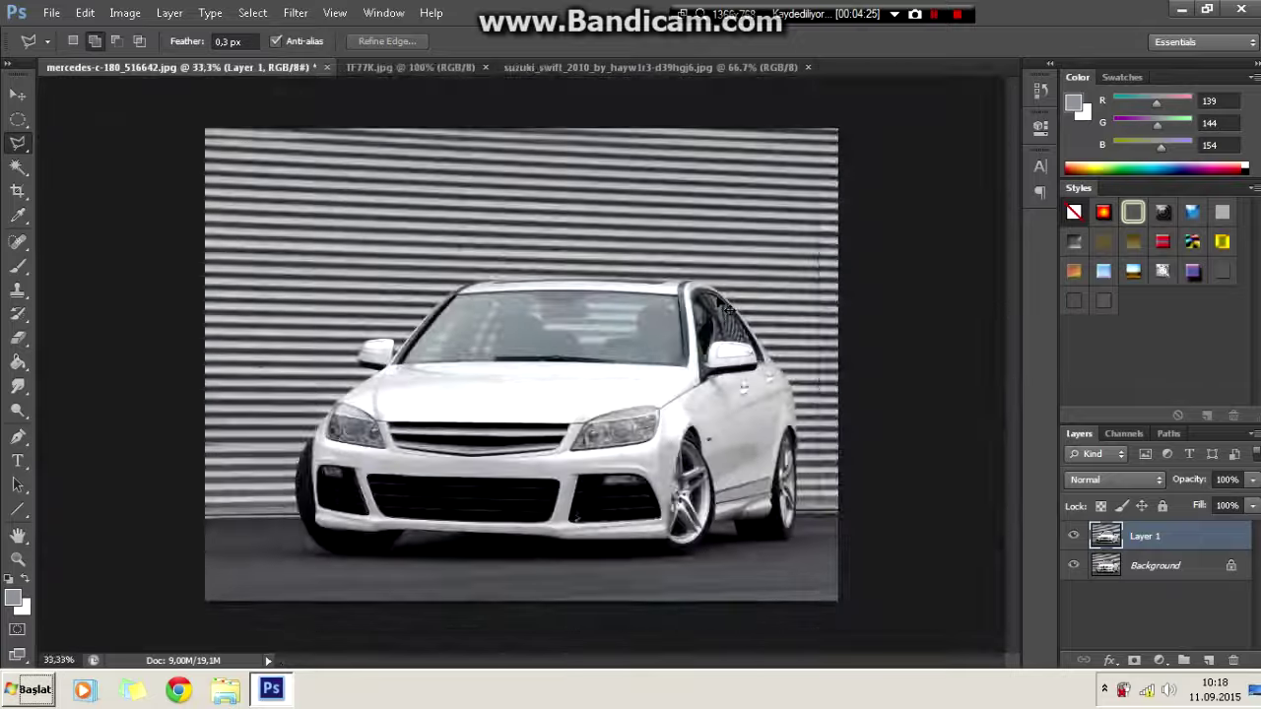
pyautogui.hotkey('ctrl', '+')
pyautogui.hotkey('ctrl', '+')
pyautogui.click(18, 338)
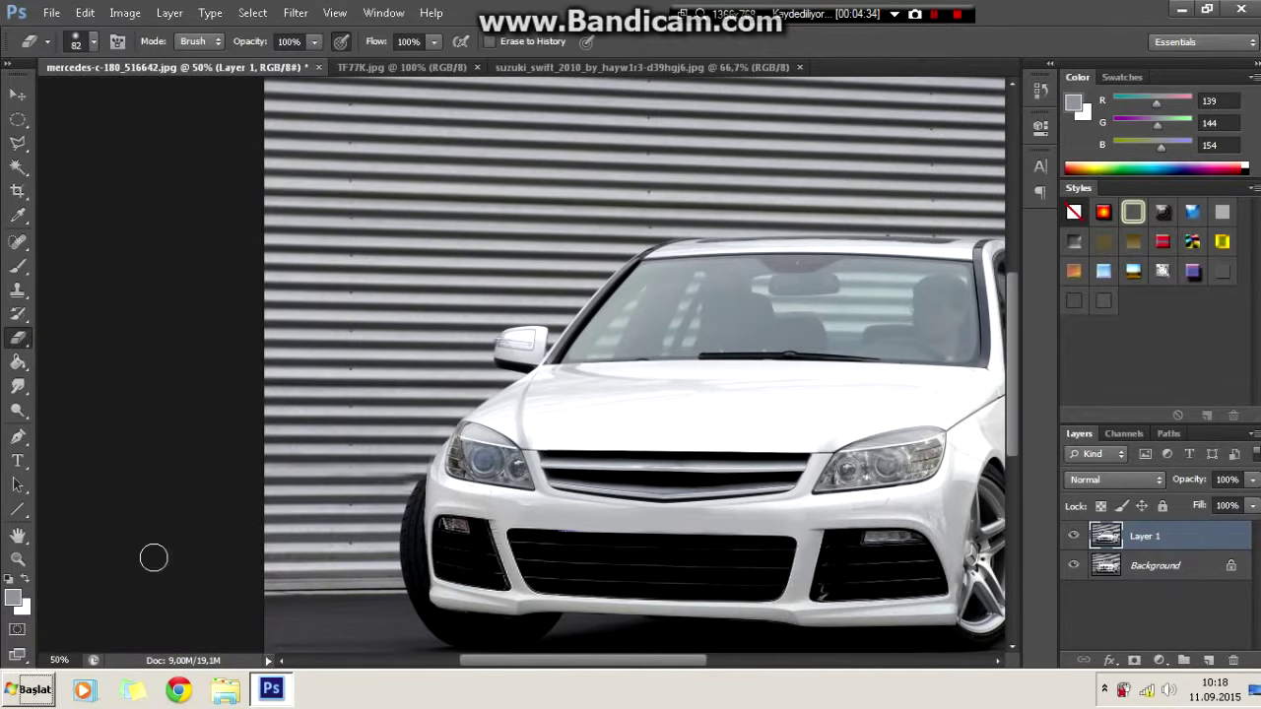
pyautogui.hotkey('ctrl', '-')
pyautogui.hotkey('ctrl', '-')
pyautogui.hotkey('ctrl', '+')
pyautogui.hotkey('ctrl', '+')
pyautogui.moveTo(637, 660); pyautogui.dragTo(695, 660)
# Step: Hide Layer 1 and bring the right headlight into view for selecting
pyautogui.hotkey('ctrl', '+')
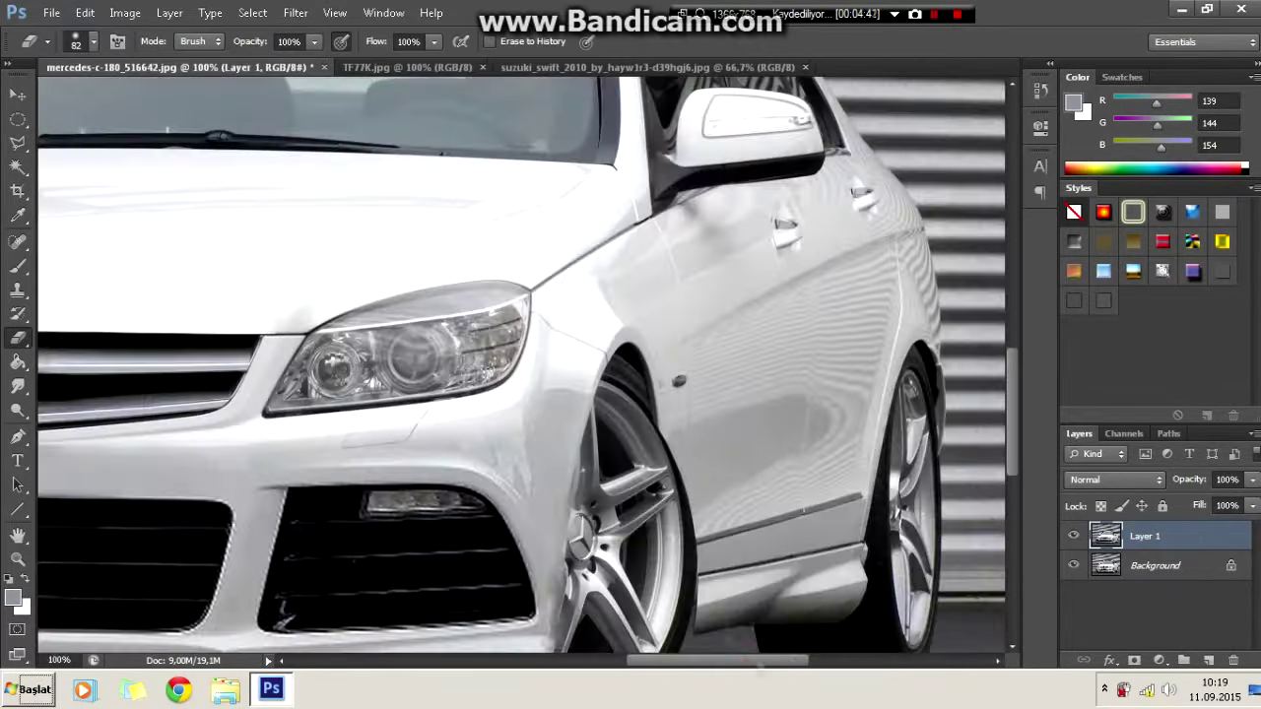
pyautogui.hotkey('ctrl', '+')
pyautogui.click(1073, 535)
pyautogui.press('l')
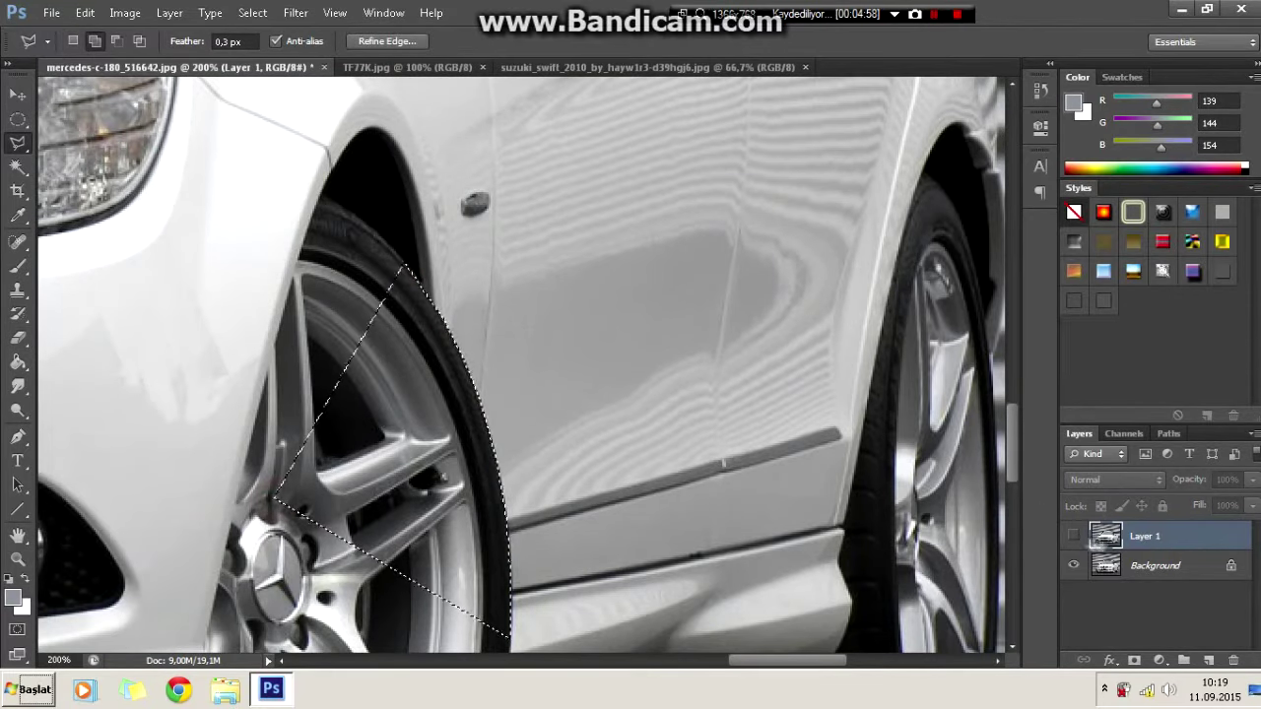
pyautogui.hotkey('ctrl', '-')
pyautogui.hotkey('ctrl', '-')
pyautogui.hotkey('ctrl', '-')
pyautogui.hotkey('ctrl', '-')
pyautogui.hotkey('ctrl', '-')
pyautogui.hotkey('ctrl', '+')
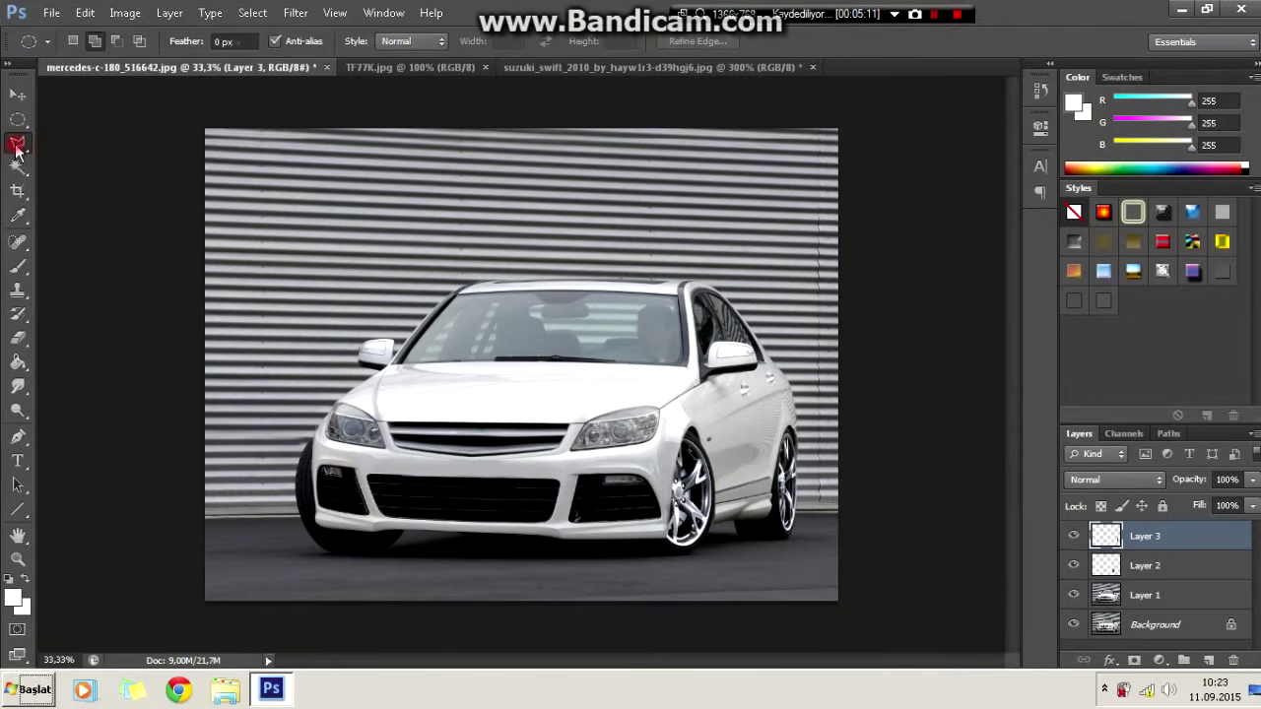
pyautogui.hotkey('ctrl', '+')
pyautogui.hotkey('ctrl', '+')
pyautogui.hotkey('ctrl', '+')
pyautogui.hotkey('ctrl', '+')
pyautogui.moveTo(661, 658); pyautogui.dragTo(696, 647)
# Step: Select the right headlight and darken its midtones to 0.59 with Levels
pyautogui.click(867, 445)
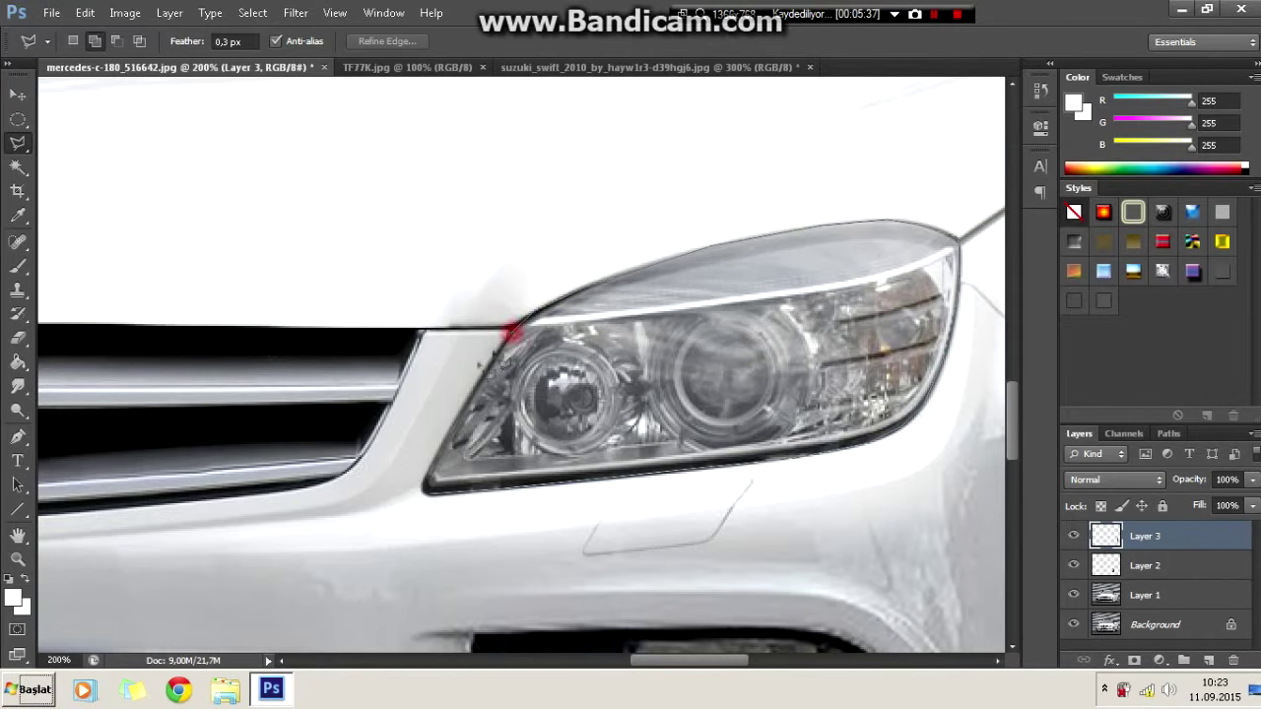
pyautogui.click(440, 471)
pyautogui.hotkey('ctrl', '-')
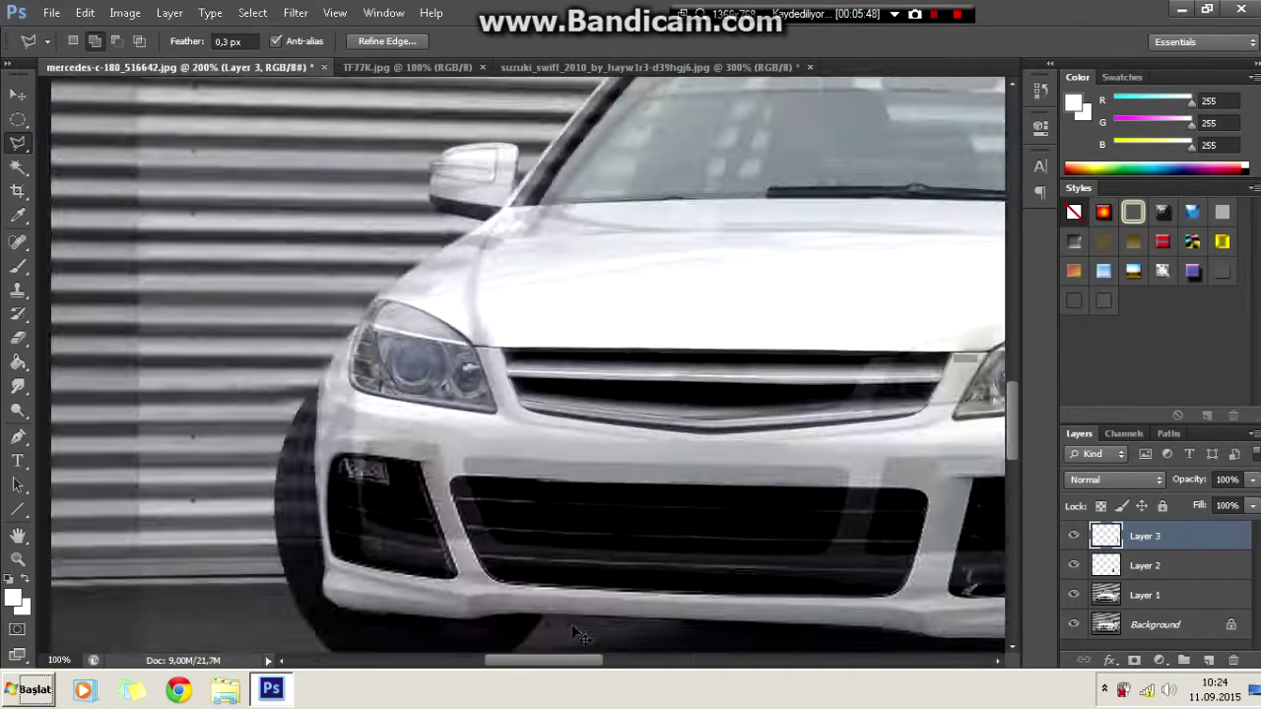
pyautogui.hotkey('ctrl', '-')
pyautogui.click(125, 12)
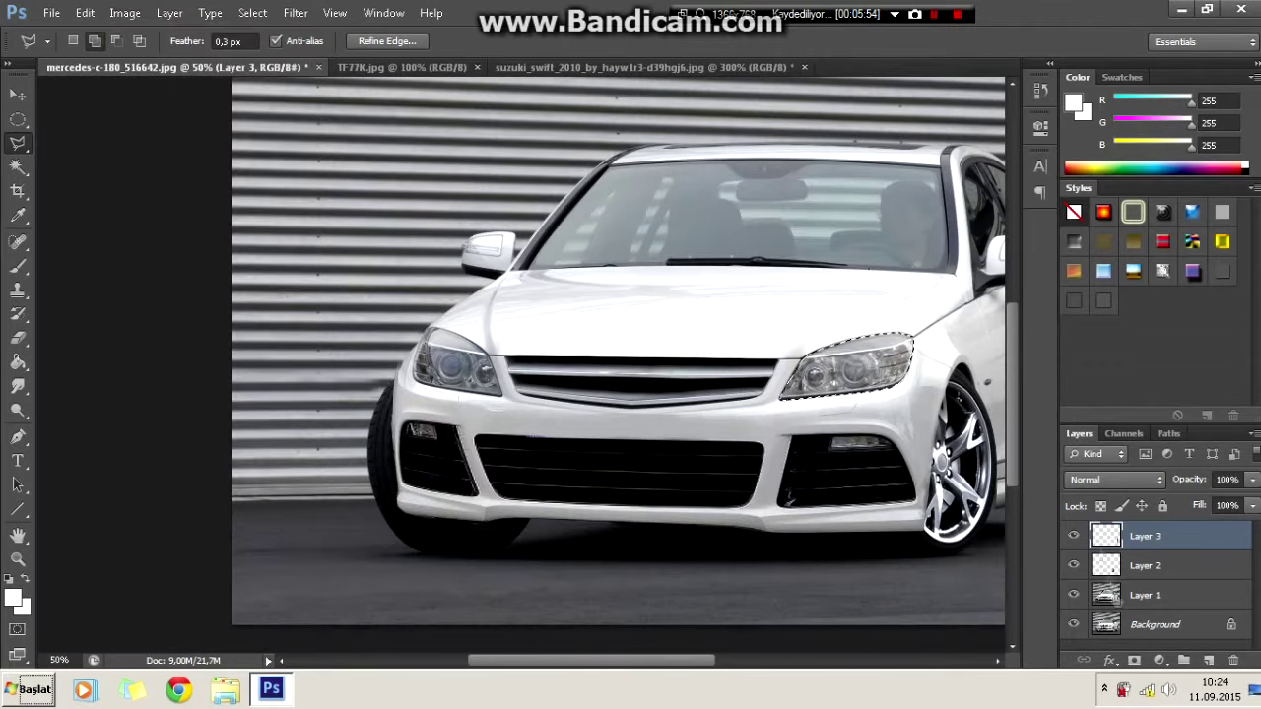
pyautogui.click(1143, 594)
pyautogui.click(125, 12)
pyautogui.click(342, 73)
pyautogui.moveTo(339, 399); pyautogui.dragTo(375, 399)
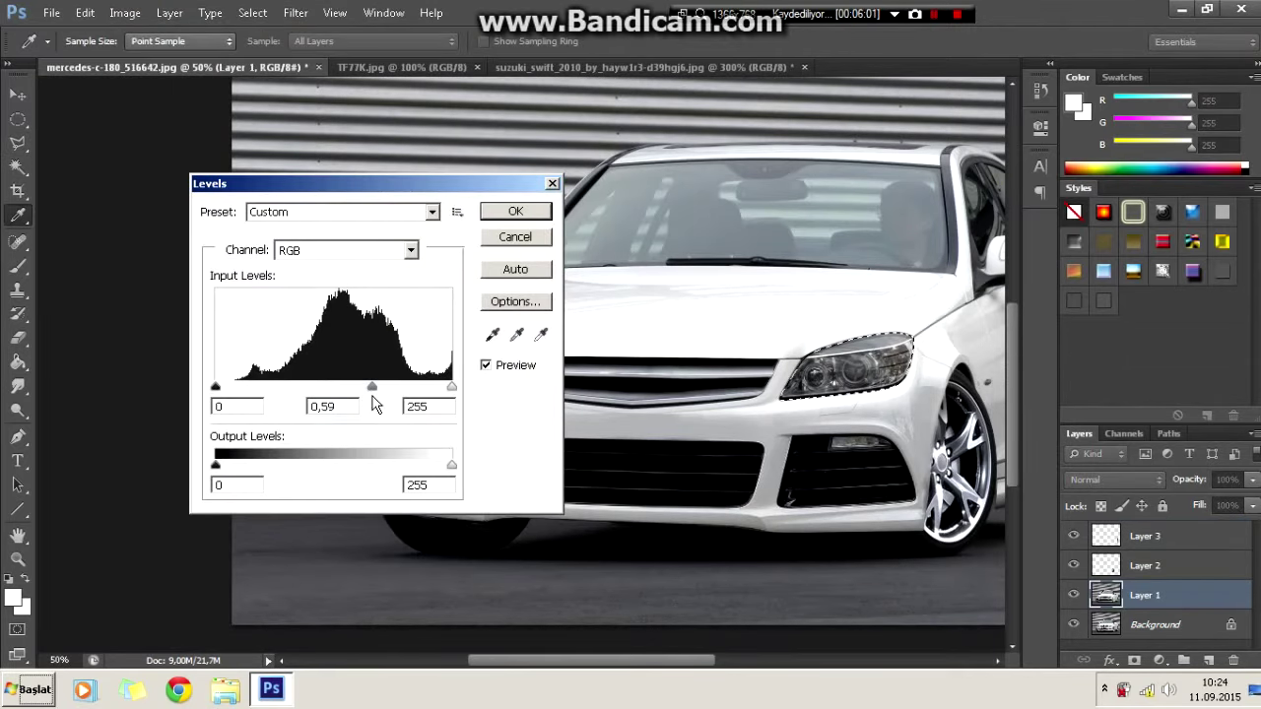
pyautogui.click(512, 213)
# Step: Select the left headlight and darken its midtones to 0.57 with Levels
pyautogui.hotkey('ctrl', '+')
pyautogui.hotkey('ctrl', '+')
pyautogui.hotkey('ctrl', '+')
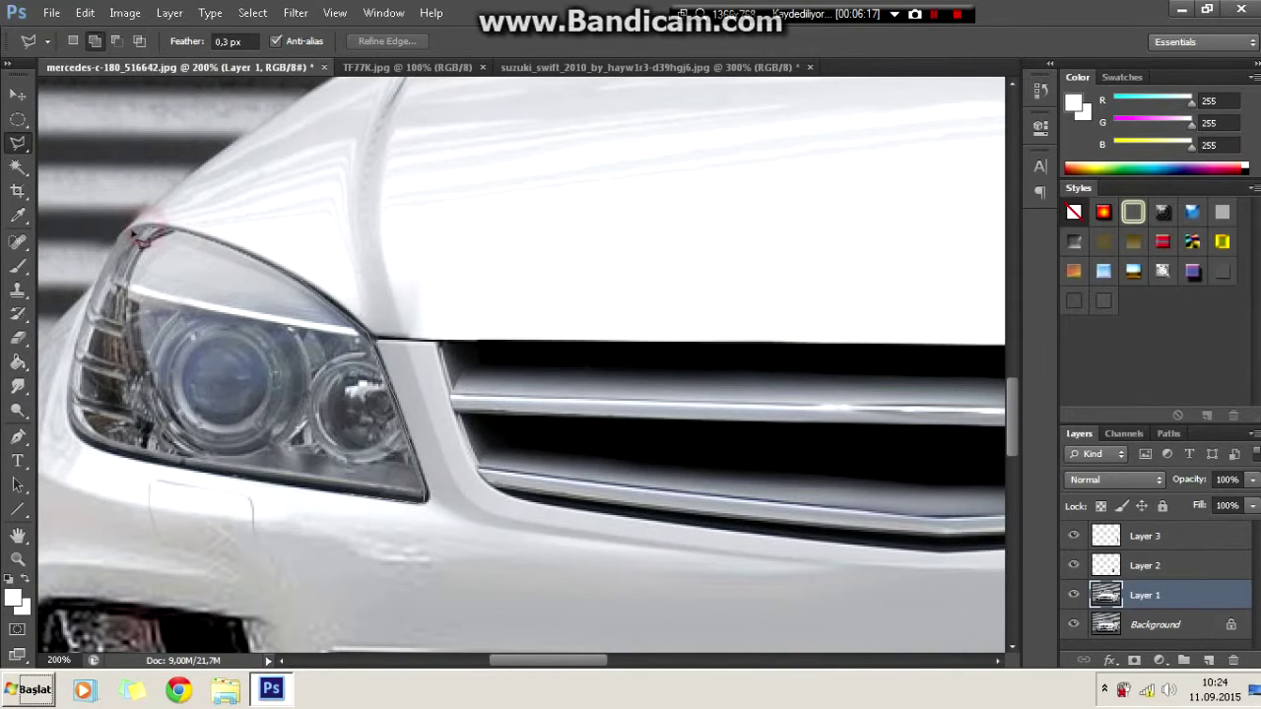
pyautogui.doubleClick(286, 486)
pyautogui.click(170, 12)
pyautogui.click(343, 73)
pyautogui.moveTo(698, 391); pyautogui.dragTo(740, 391)
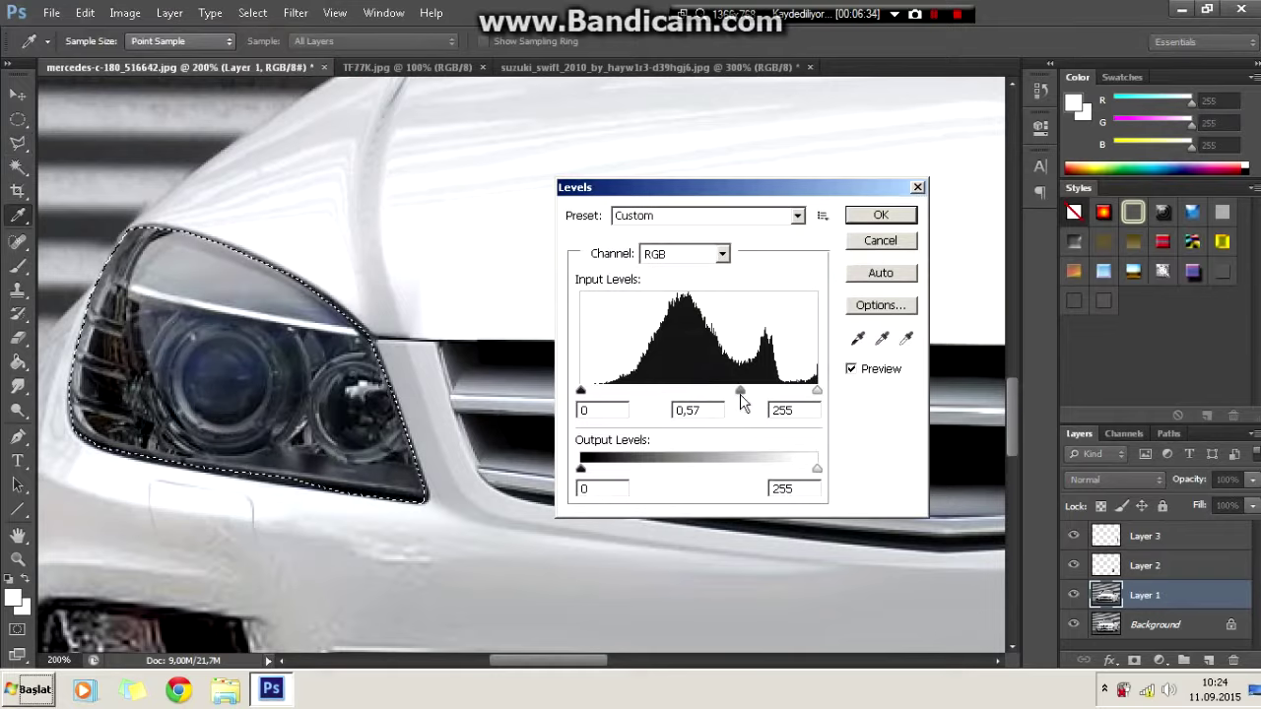
pyautogui.press('Return')
pyautogui.hotkey('ctrl', '-')
pyautogui.hotkey('ctrl', '-')
pyautogui.hotkey('ctrl', '-')
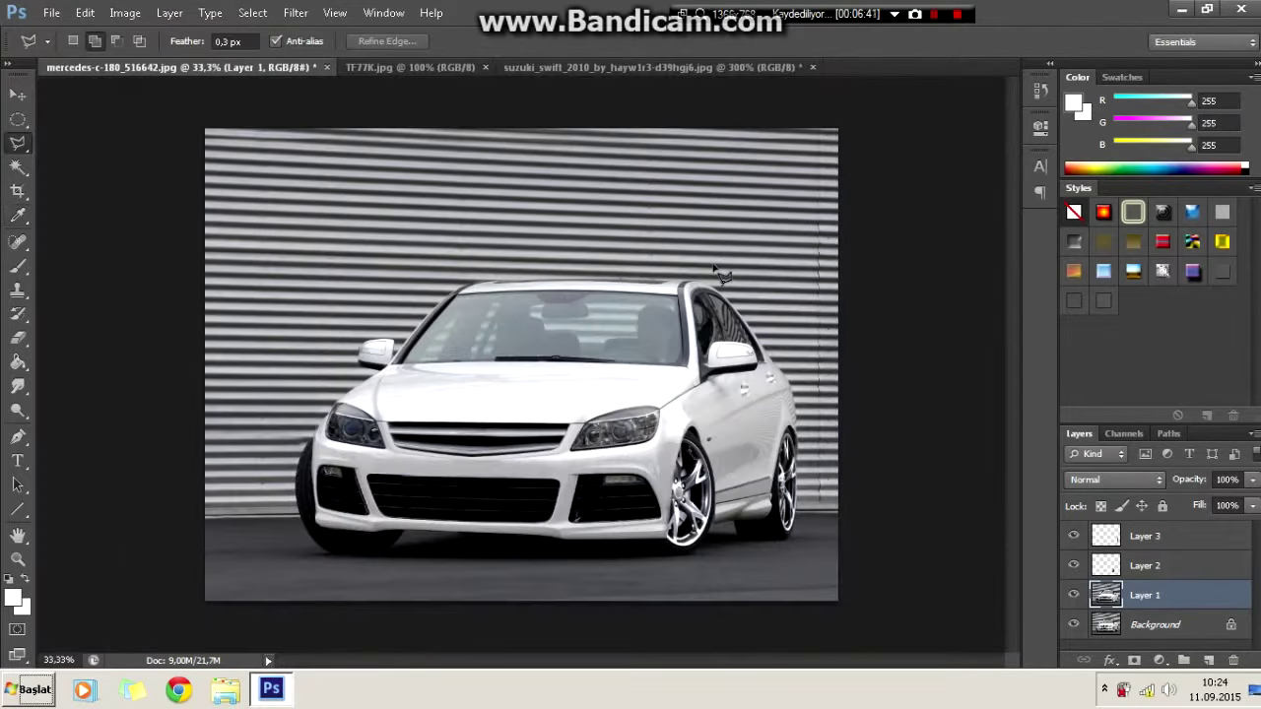
# Step: Merge the visible layers into one and add a new empty layer above
pyautogui.hotkey('ctrl', '+')
pyautogui.hotkey('ctrl', '+')
pyautogui.hotkey('ctrl', '+')
pyautogui.hotkey('ctrl', '+')
pyautogui.hotkey('ctrl', '0')
pyautogui.rightClick(1143, 595)
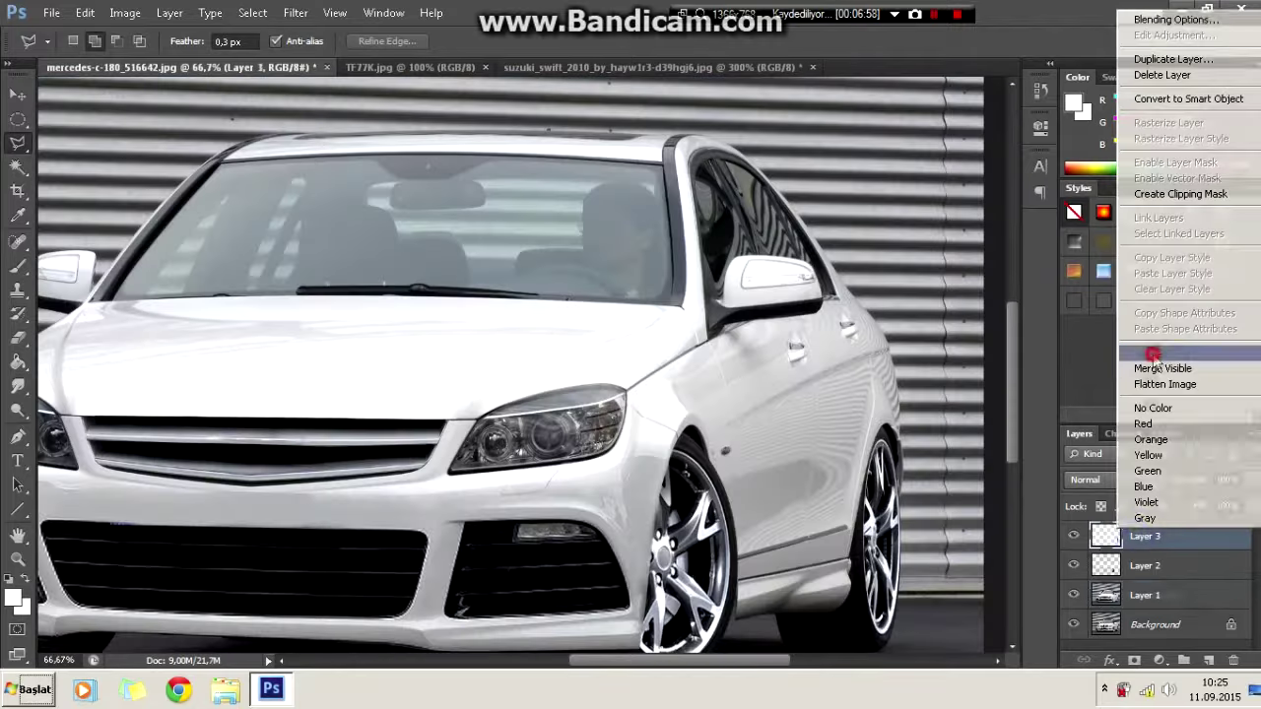
pyautogui.click(1132, 369)
pyautogui.click(1206, 660)
# Step: Set up a 29 px white brush for painting light spots
pyautogui.hotkey('ctrl', '+')
pyautogui.hotkey('ctrl', '+')
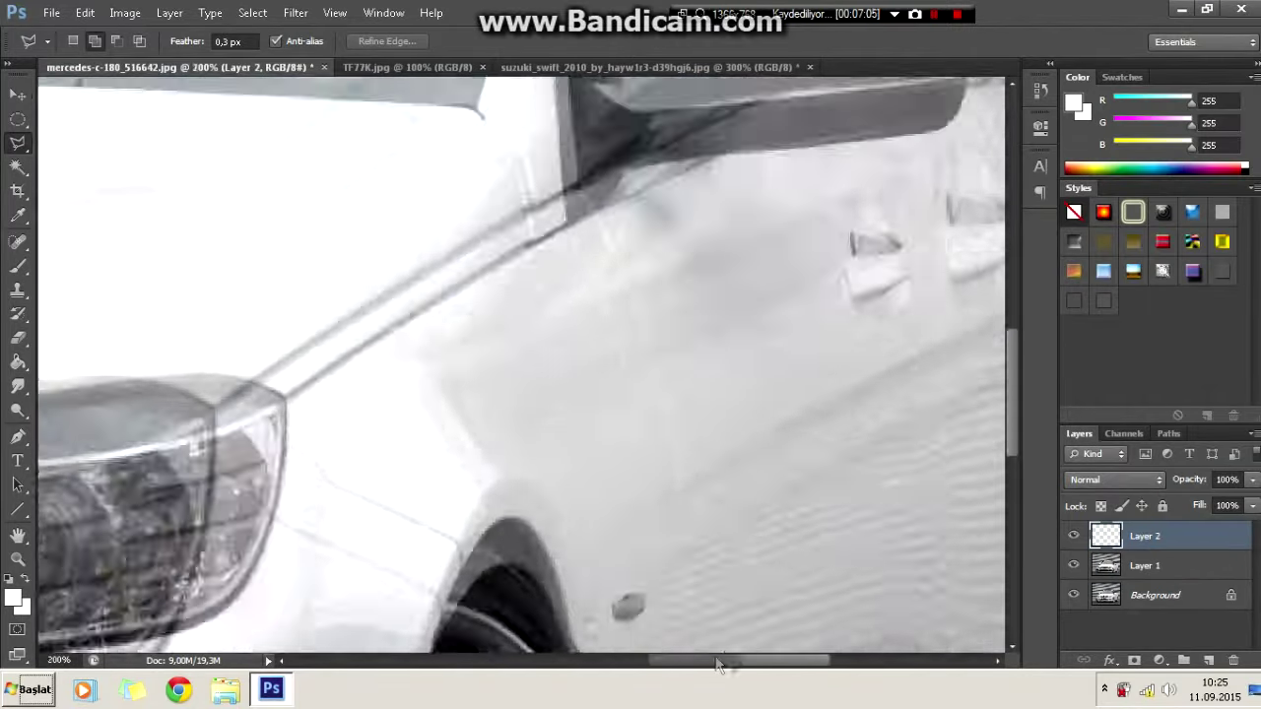
pyautogui.hotkey('ctrl', '+')
pyautogui.press('b')
pyautogui.click(94, 42)
pyautogui.click(14, 598)
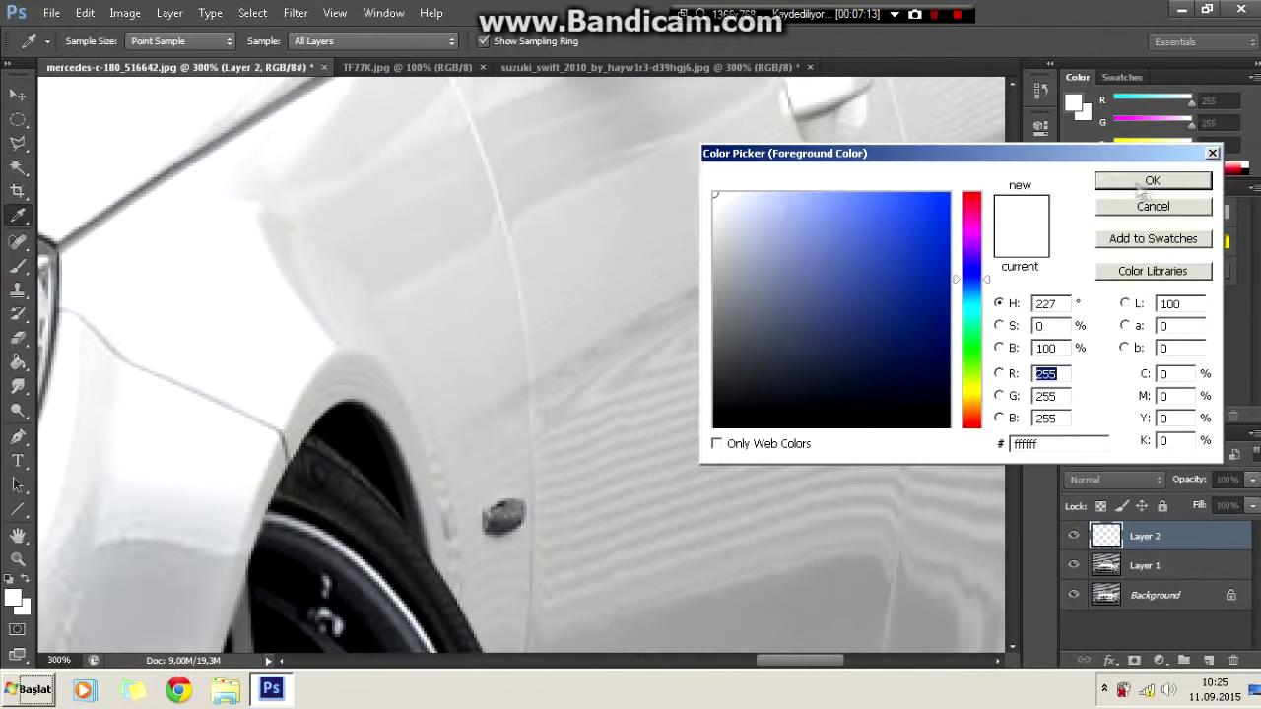
pyautogui.press('Escape')
pyautogui.click(504, 519)
# Step: Paint five white light spots across the near headlight
pyautogui.moveTo(768, 660); pyautogui.dragTo(713, 666)
pyautogui.click(595, 320)
pyautogui.click(507, 358)
pyautogui.click(520, 402)
pyautogui.click(543, 450)
pyautogui.click(596, 427)
# Step: Paint white spots on the mirror indicator, the other headlight and the fog lamp
pyautogui.scroll(2, 596, 427)
pyautogui.scroll(2, 774, 669)
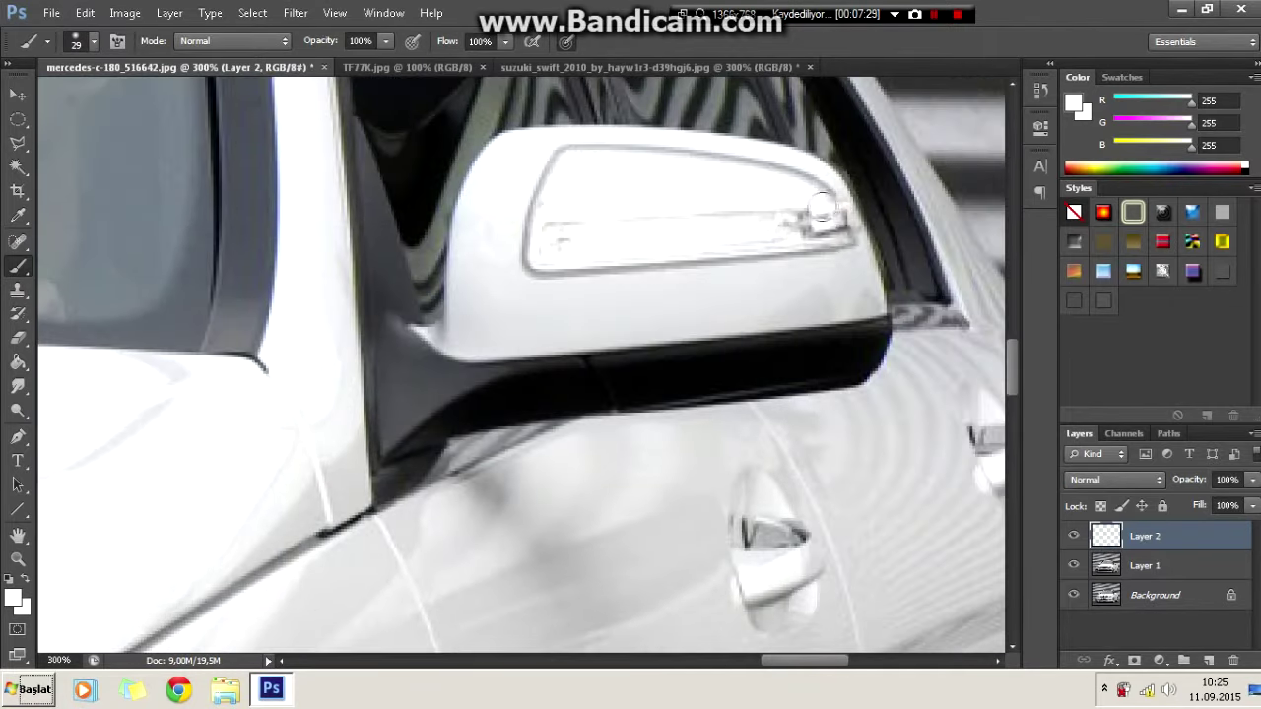
pyautogui.moveTo(774, 670); pyautogui.dragTo(522, 660)
pyautogui.click(123, 192)
pyautogui.scroll(-5, 123, 191)
pyautogui.scroll(-1, 197, 374)
pyautogui.click(221, 372)
pyautogui.click(187, 364)
pyautogui.click(153, 414)
pyautogui.scroll(-5, 394, 443)
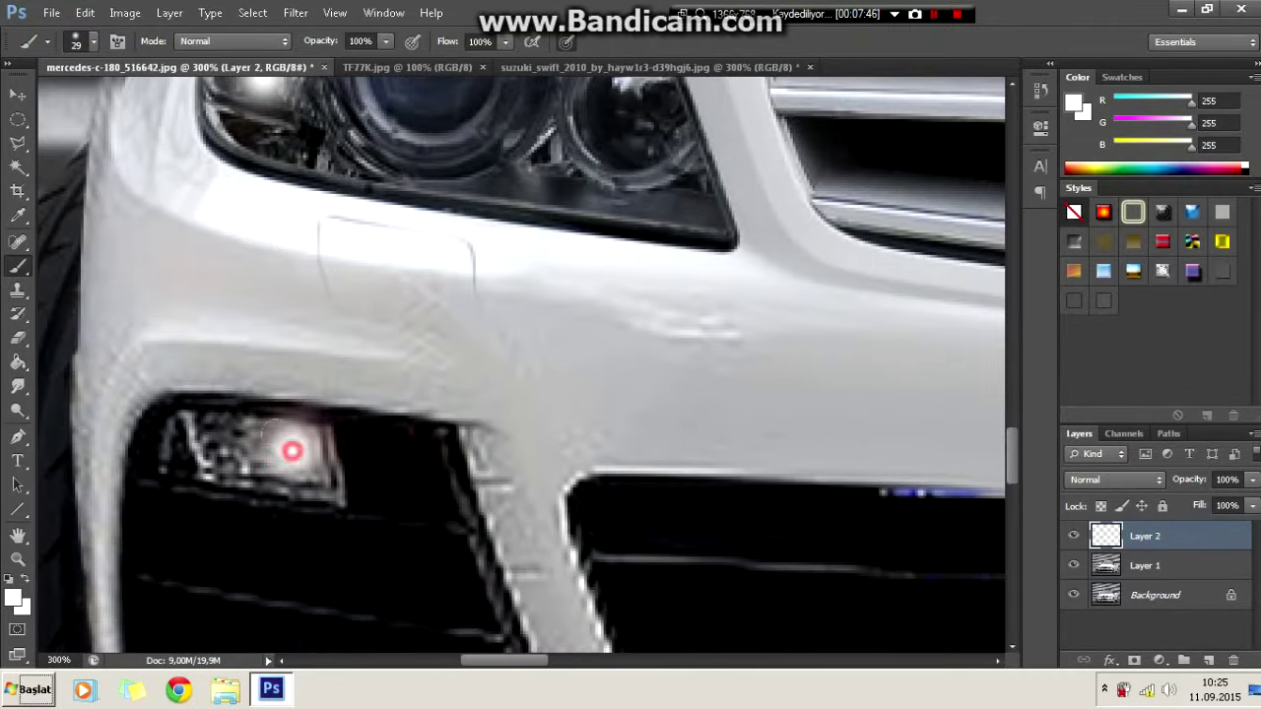
pyautogui.hscroll(3, 591, 493)
pyautogui.click(774, 522)
# Step: Enable an Outer Glow layer style on Layer 2's light spots
pyautogui.hotkey('ctrl', '0')
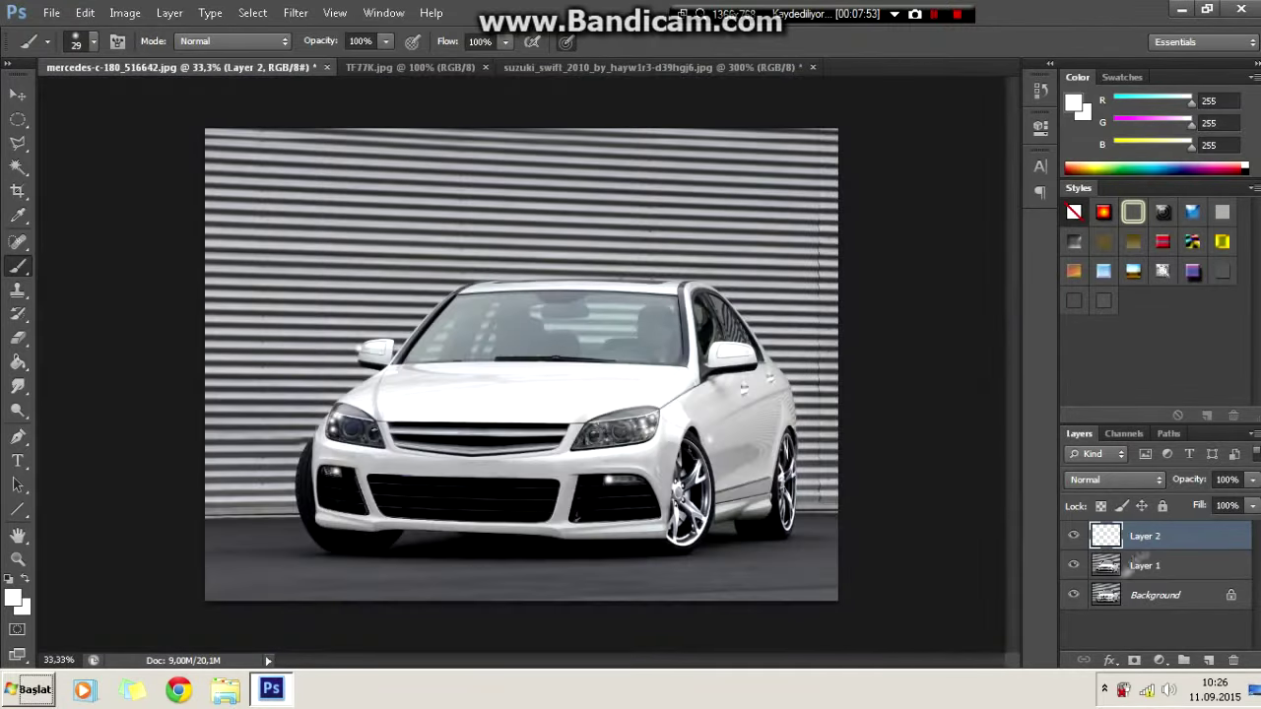
pyautogui.doubleClick(1202, 536)
pyautogui.click(680, 306)
pyautogui.click(857, 157)
# Step: Give the Outer Glow colour ff4200, 100% opacity, 13% spread and 120 px size, and apply it
pyautogui.click(971, 418)
pyautogui.click(948, 194)
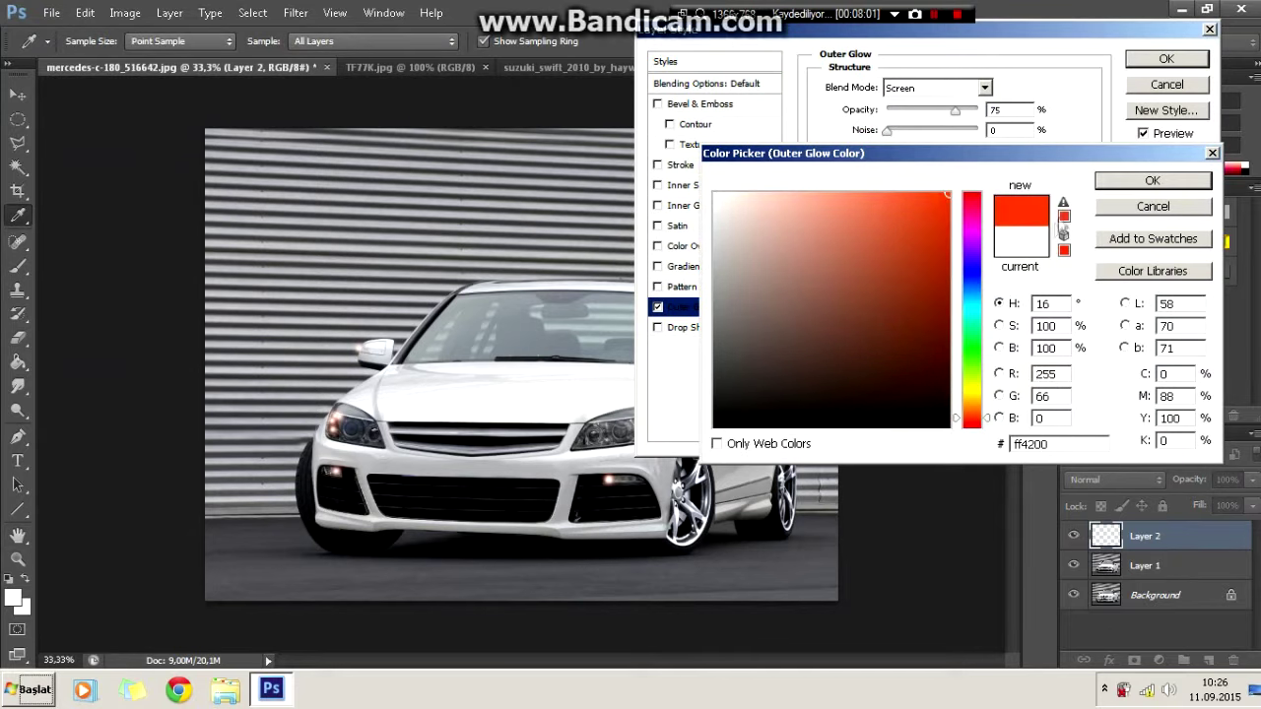
pyautogui.click(1153, 180)
pyautogui.moveTo(936, 30); pyautogui.dragTo(1100, 86)
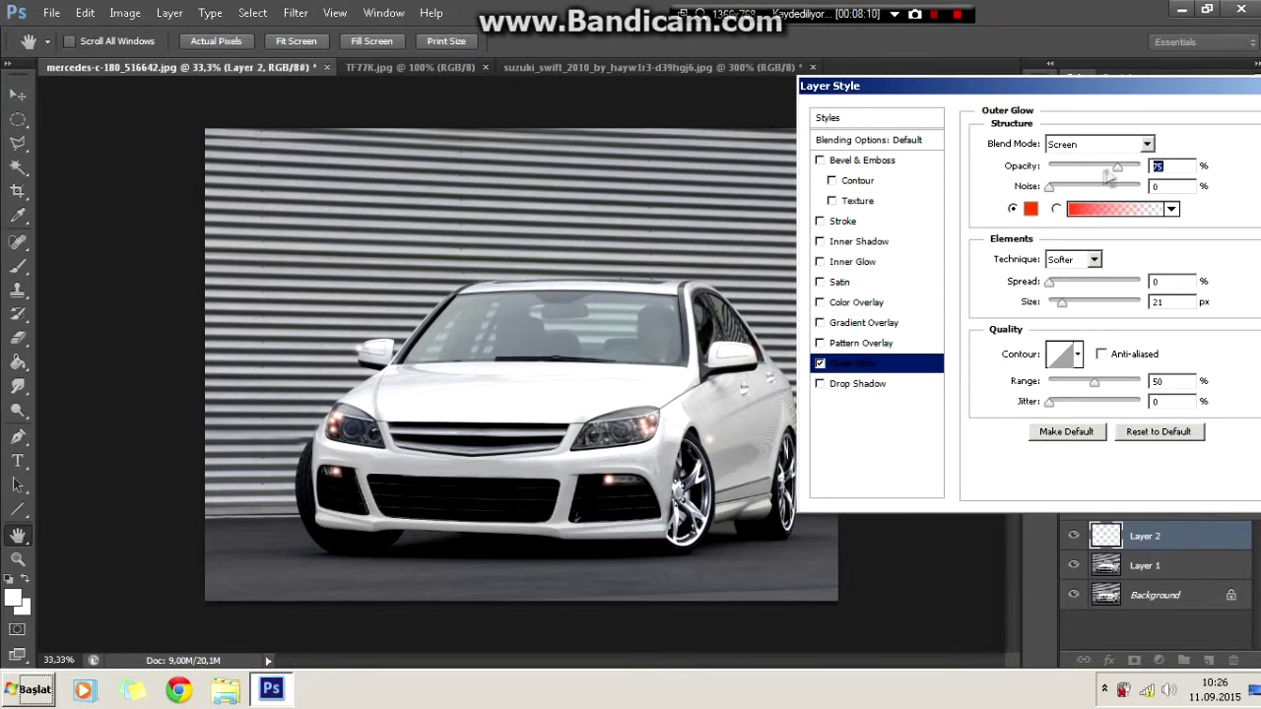
pyautogui.moveTo(1050, 282)
pyautogui.mouseDown()
pyautogui.moveTo(1143, 282)
pyautogui.moveTo(1064, 283)
pyautogui.mouseUp()
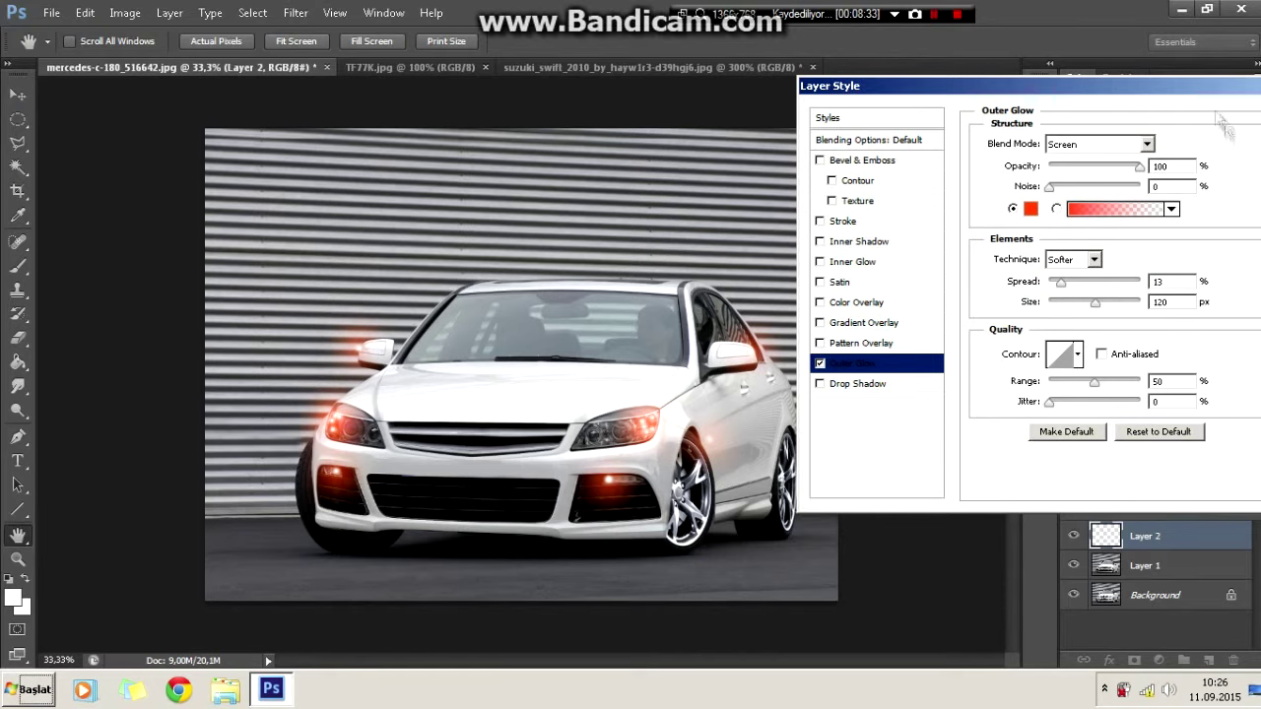
pyautogui.moveTo(1221, 86); pyautogui.dragTo(1057, 86)
pyautogui.click(1168, 128)
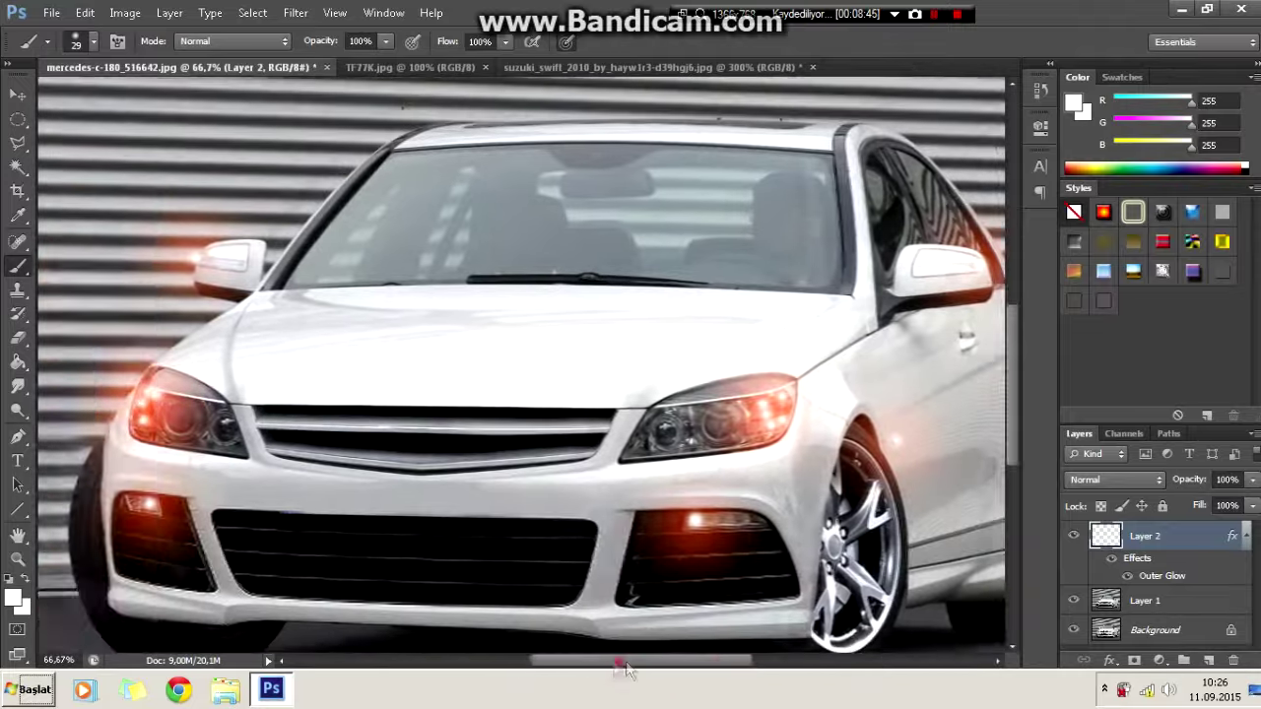
# Step: On a new layer, draw elliptical selections around both headlight lenses
pyautogui.hotkey('ctrl', '+')
pyautogui.click(1207, 660)
pyautogui.press('m')
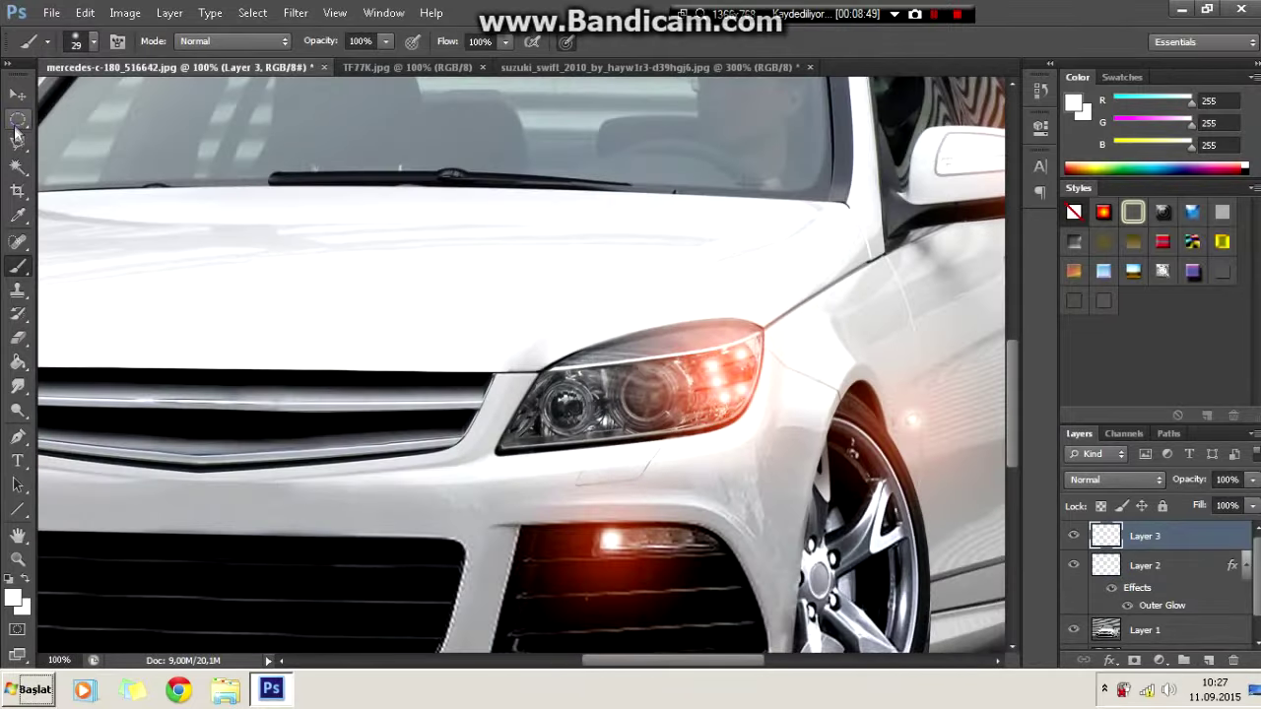
pyautogui.moveTo(544, 384); pyautogui.dragTo(587, 429)
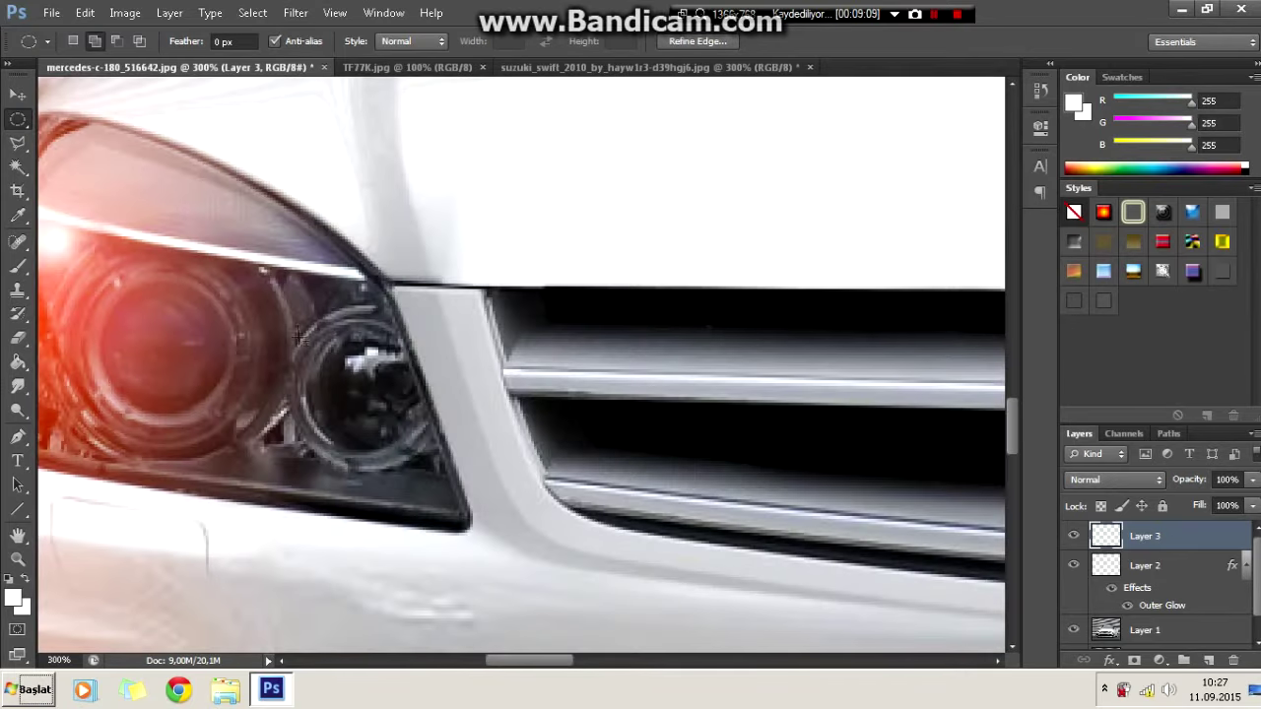
pyautogui.moveTo(298, 337); pyautogui.dragTo(431, 461)
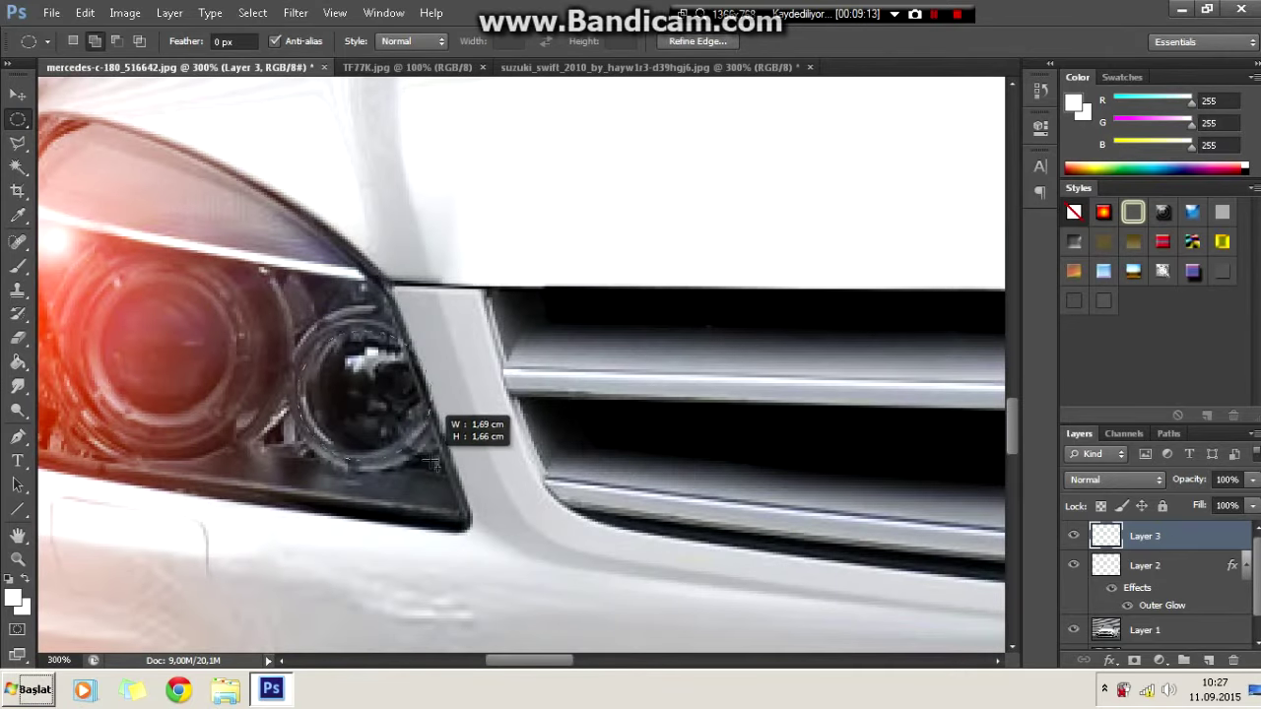
pyautogui.hotkey('ctrl', '-')
pyautogui.hotkey('ctrl', '-')
pyautogui.hotkey('ctrl', '-')
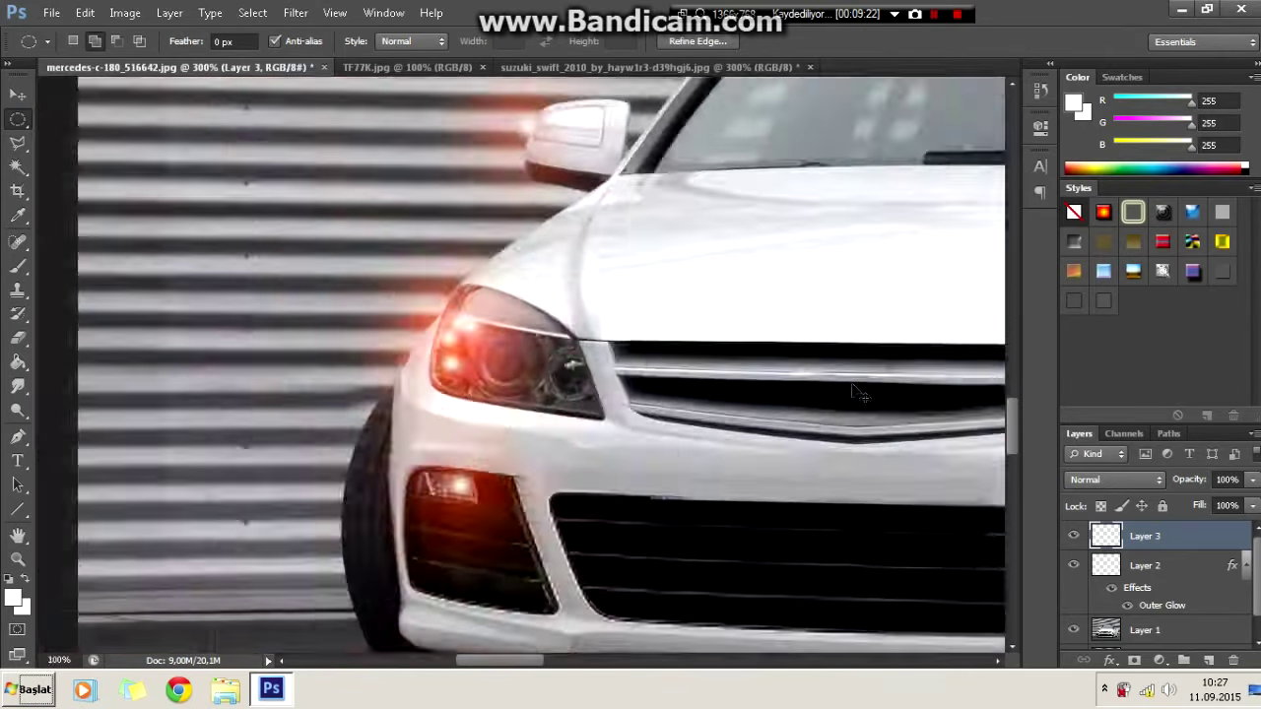
pyautogui.hotkey('ctrl', '-')
pyautogui.hotkey('ctrl', '-')
# Step: Set a 2 px brush and stroke the lens selections with white rings
pyautogui.rightClick(507, 338)
pyautogui.press('Escape')
pyautogui.press('b')
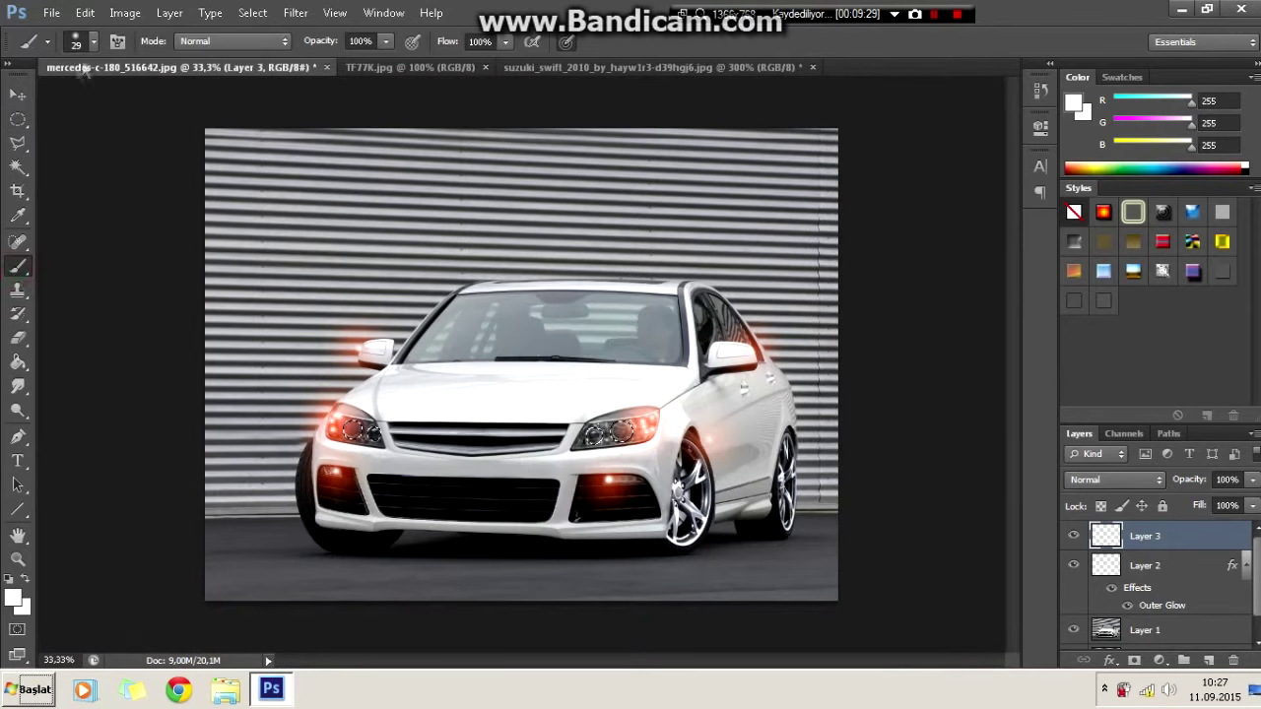
pyautogui.click(46, 42)
pyautogui.press('Return')
pyautogui.press('m')
pyautogui.rightClick(320, 281)
pyautogui.click(353, 520)
pyautogui.click(732, 172)
pyautogui.hotkey('ctrl', '+')
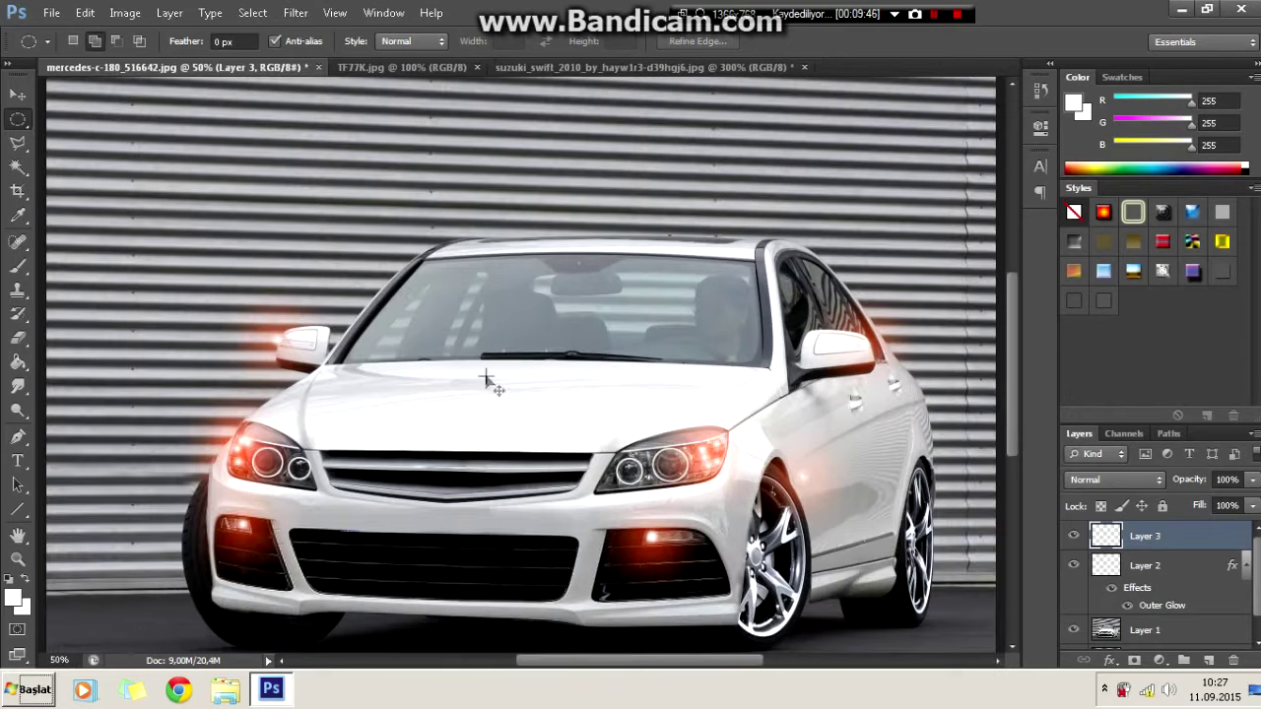
pyautogui.doubleClick(1178, 543)
# Step: Give Layer 3's rings a bright blue Outer Glow
pyautogui.click(678, 369)
pyautogui.click(884, 207)
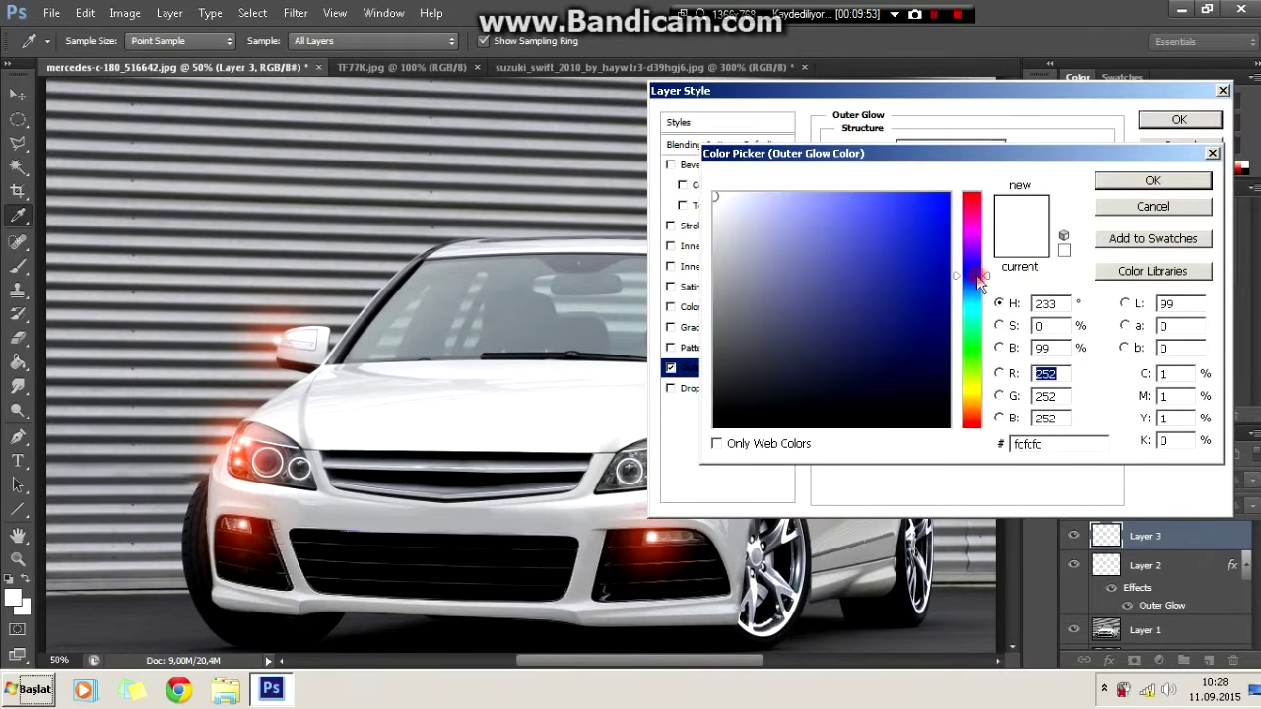
pyautogui.click(973, 291)
pyautogui.click(948, 194)
pyautogui.click(1153, 180)
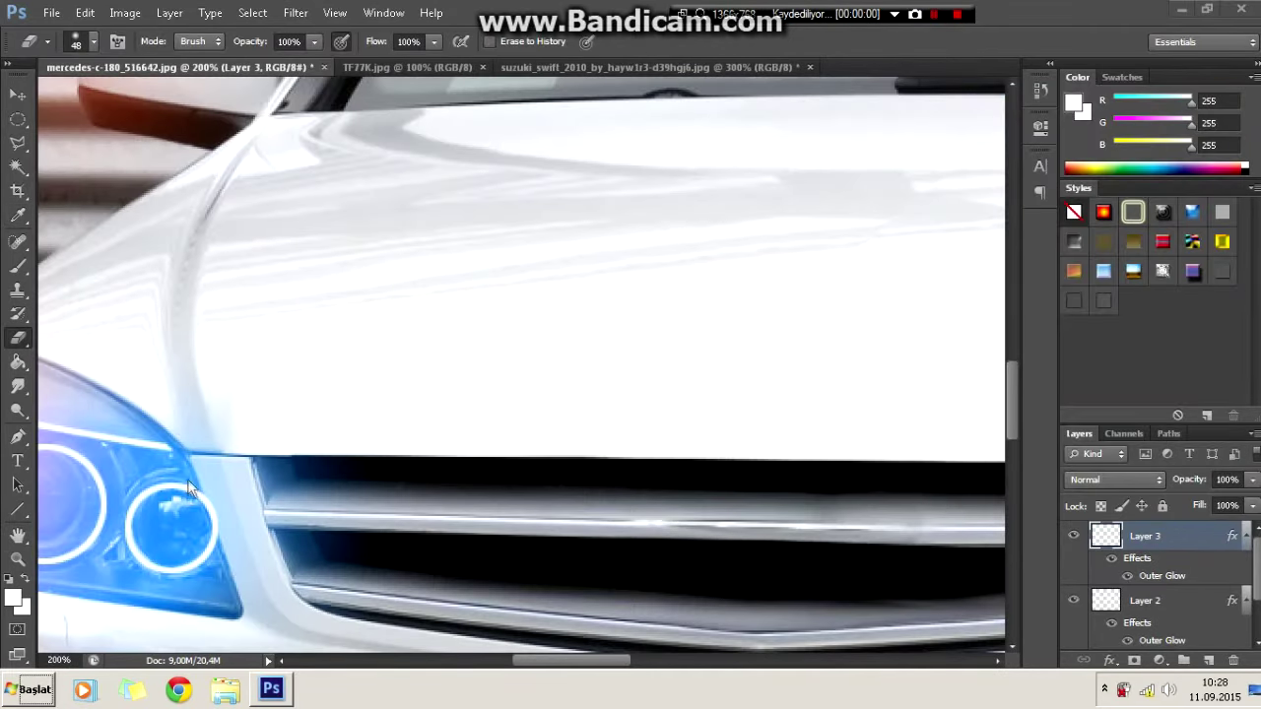
pyautogui.click(228, 505)
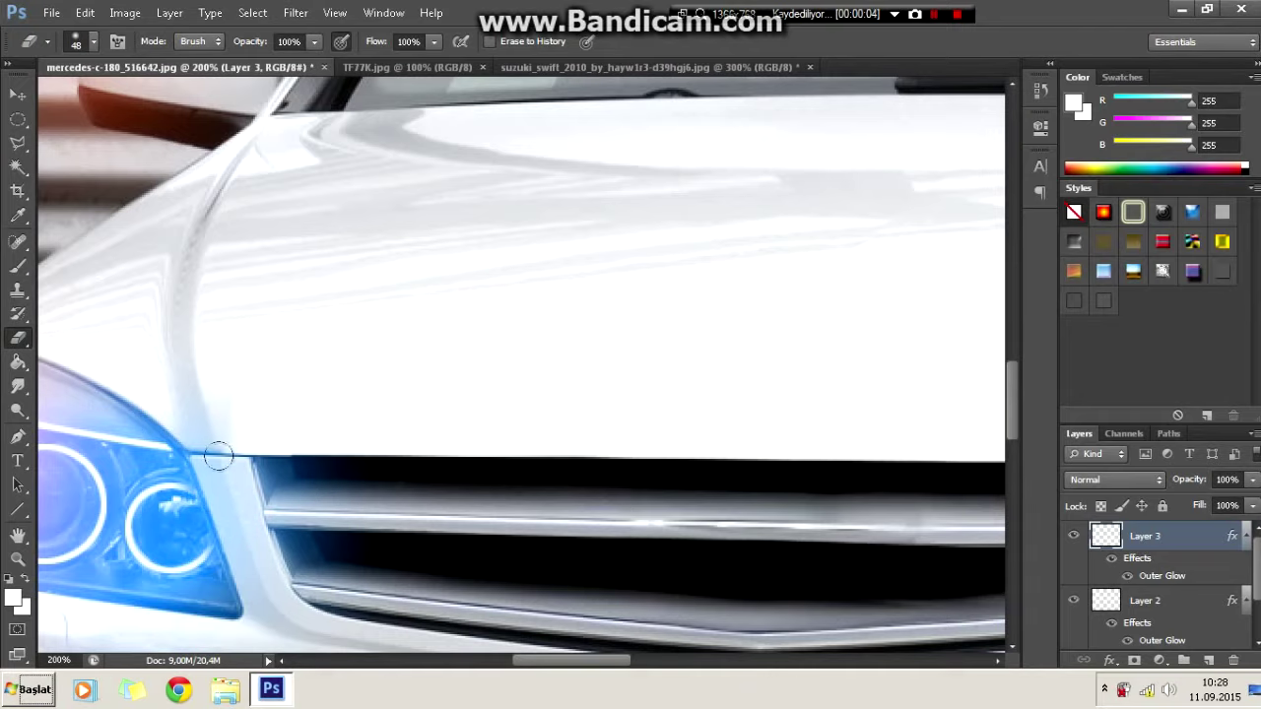
pyautogui.hotkey('ctrl', '-')
pyautogui.hotkey('ctrl', '-')
pyautogui.hotkey('ctrl', '-')
pyautogui.hotkey('ctrl', '-')
pyautogui.hotkey('ctrl', '-')
pyautogui.hotkey('ctrl', '+')
pyautogui.hotkey('ctrl', '+')
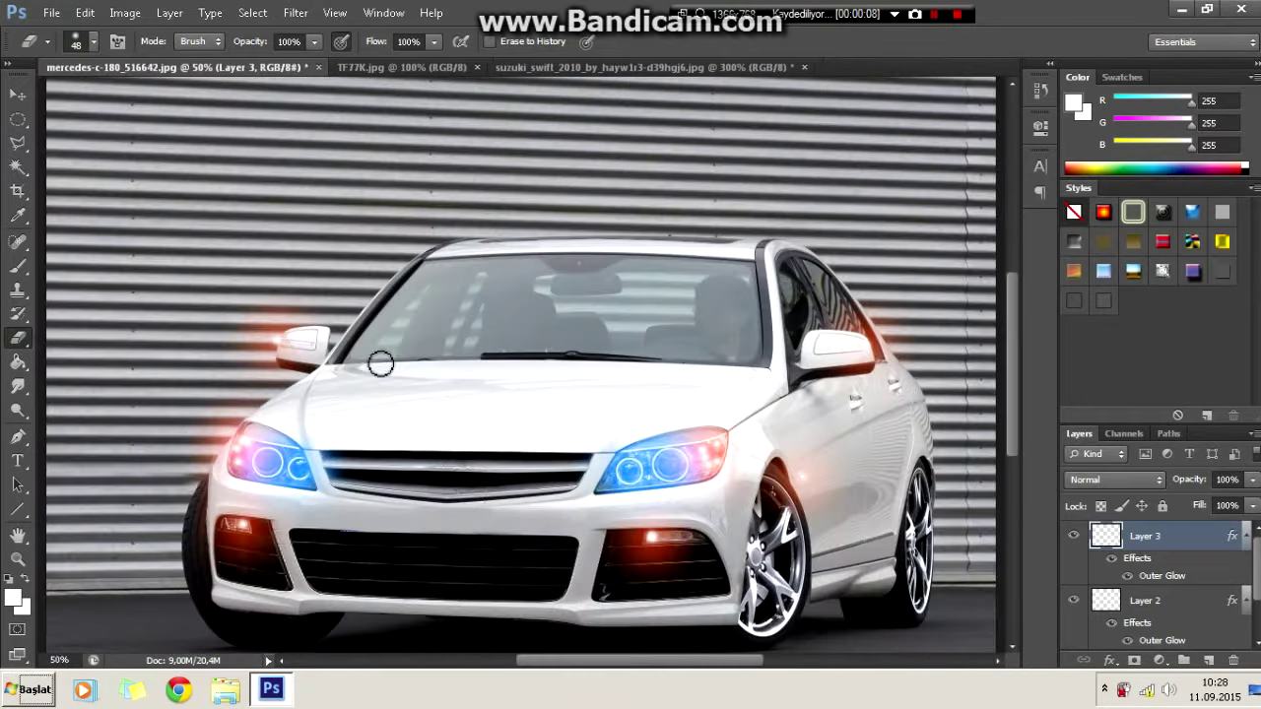
pyautogui.hotkey('ctrl', '-')
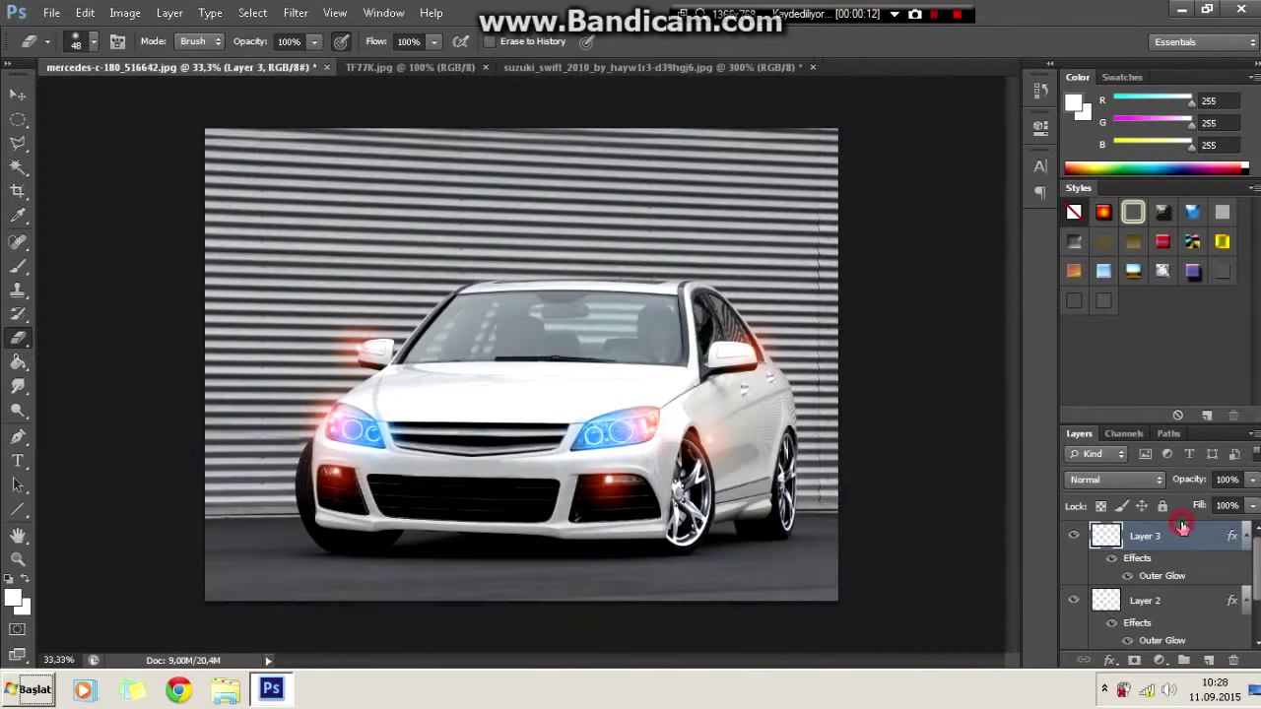
# Step: Change the ring glow to lighter blue 4da3fb with 15 px size and apply it
pyautogui.doubleClick(1182, 527)
pyautogui.click(690, 367)
pyautogui.click(881, 206)
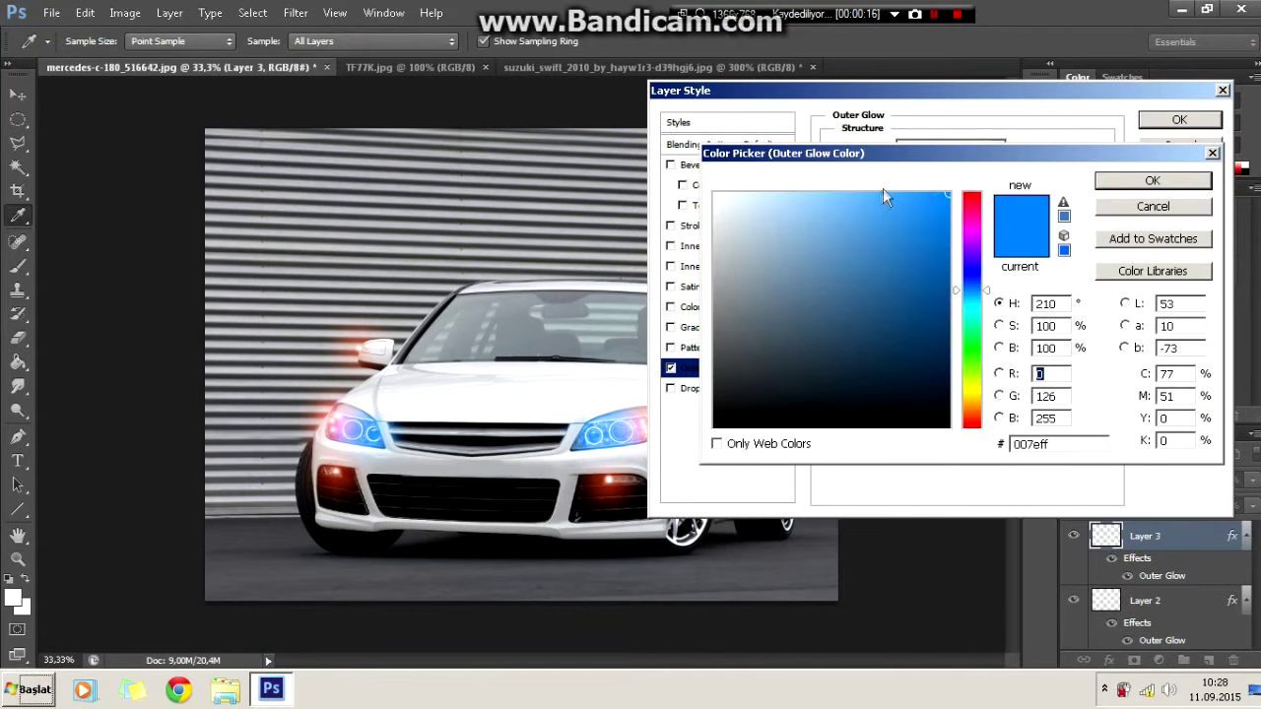
pyautogui.click(840, 202)
pyautogui.click(877, 196)
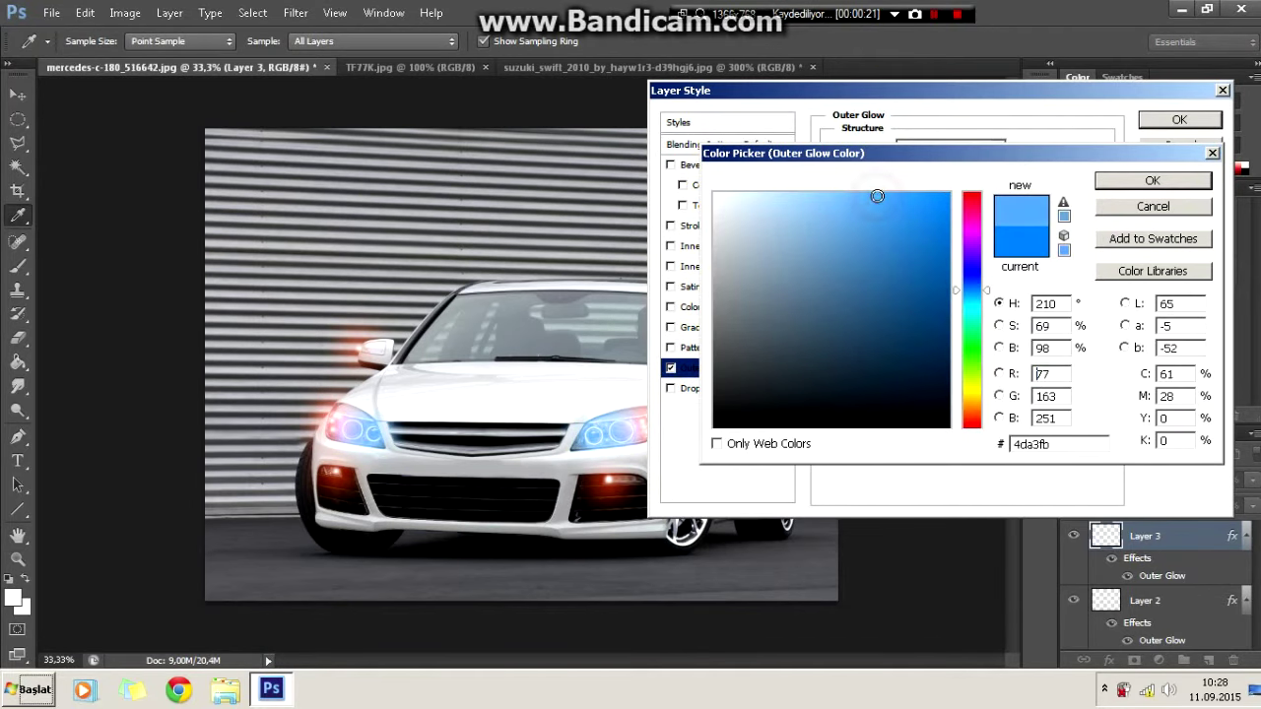
pyautogui.press('Return')
pyautogui.moveTo(946, 307); pyautogui.dragTo(955, 307)
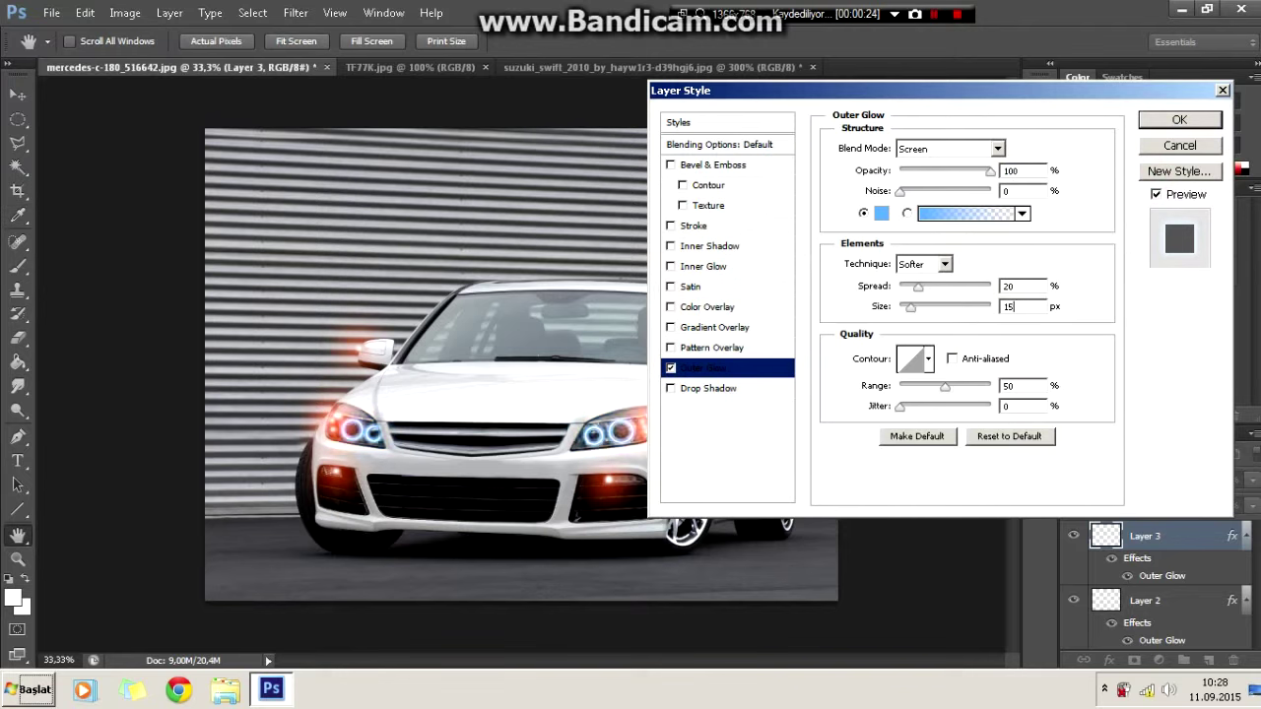
pyautogui.click(1179, 119)
pyautogui.press('e')
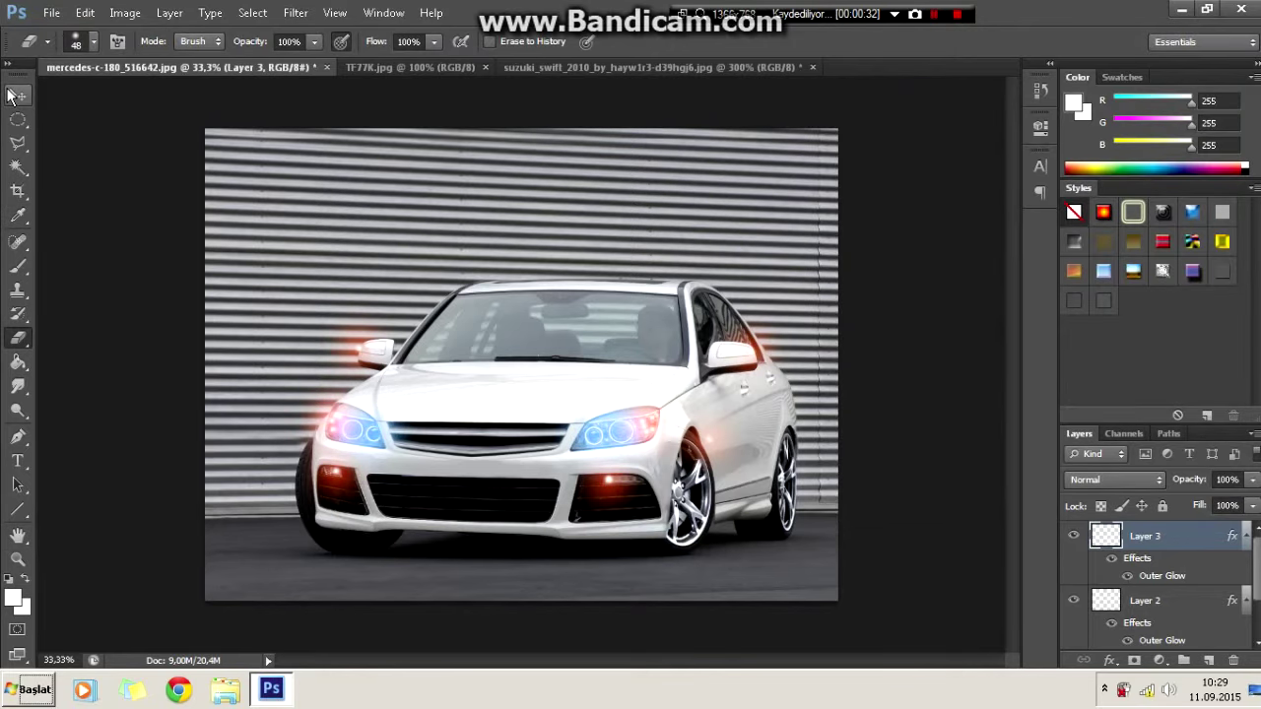
pyautogui.click(51, 12)
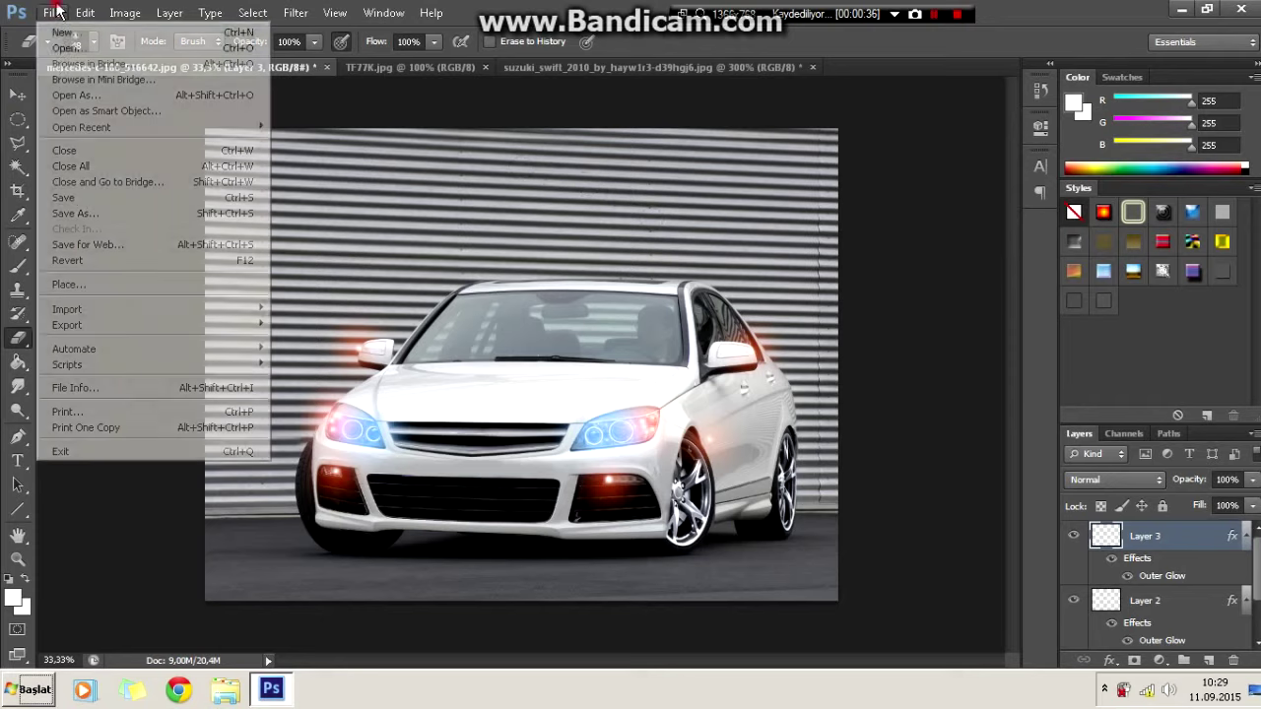